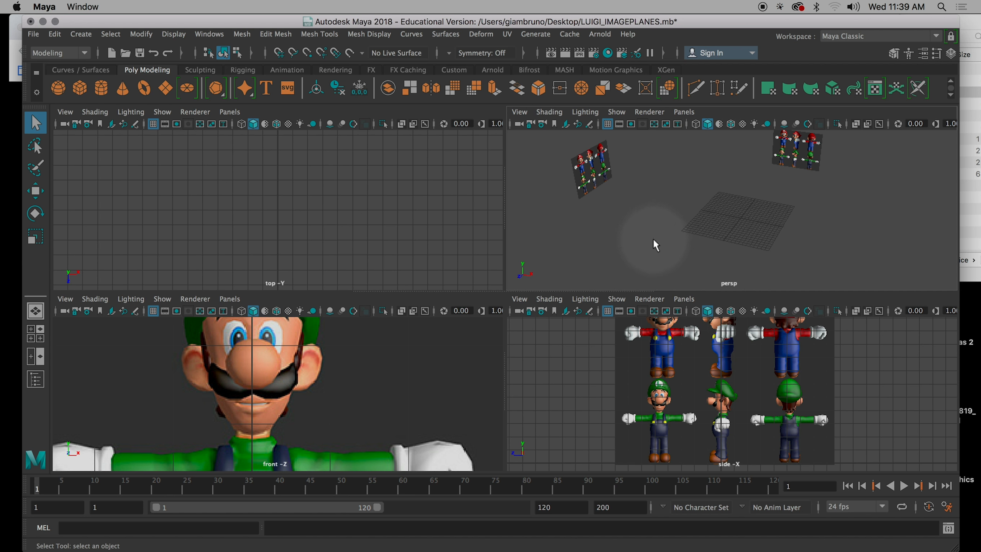
Create a polygon cube with 4 width divisions, 3 height divisions and 3 depth divisions.
left_click(84, 35)
mouse_move(108, 78)
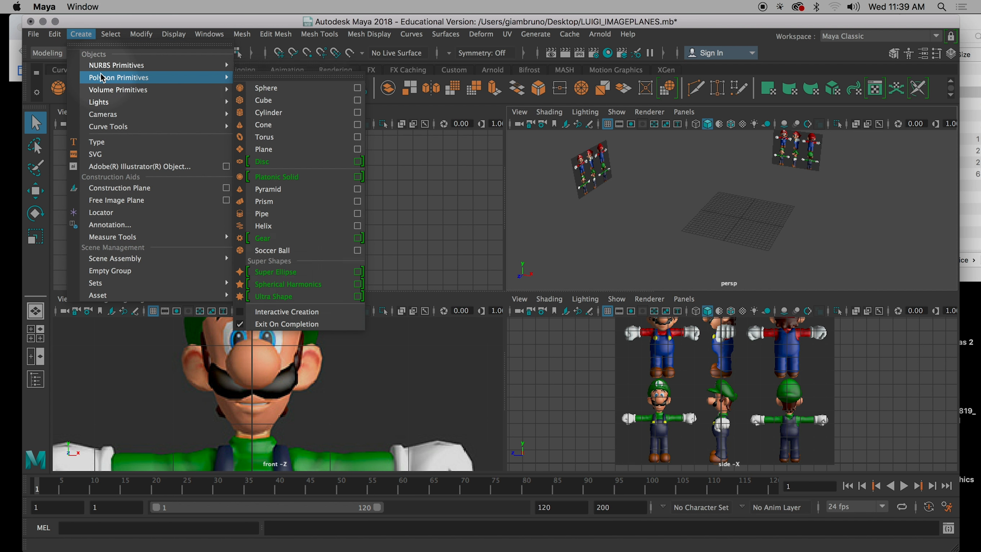
left_click(357, 100)
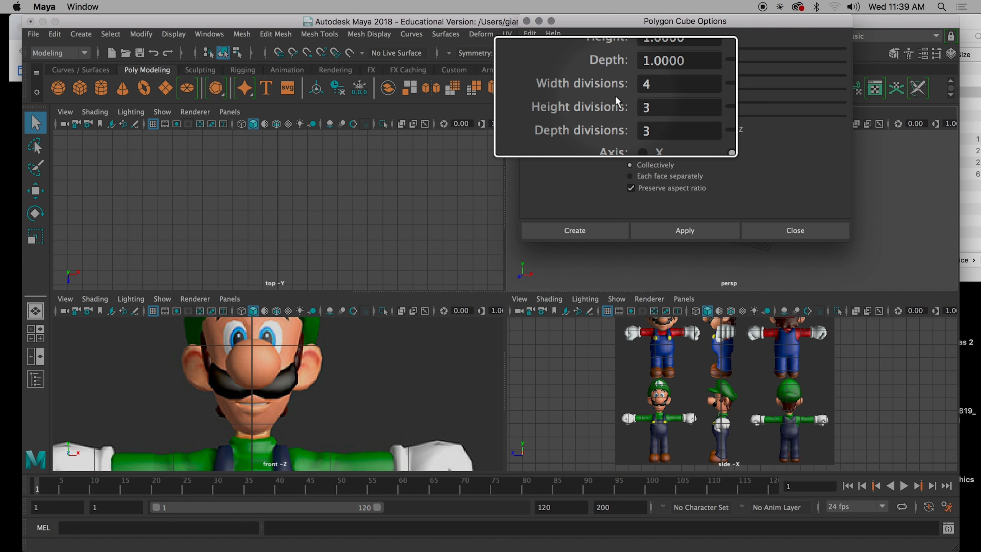
left_click(575, 230)
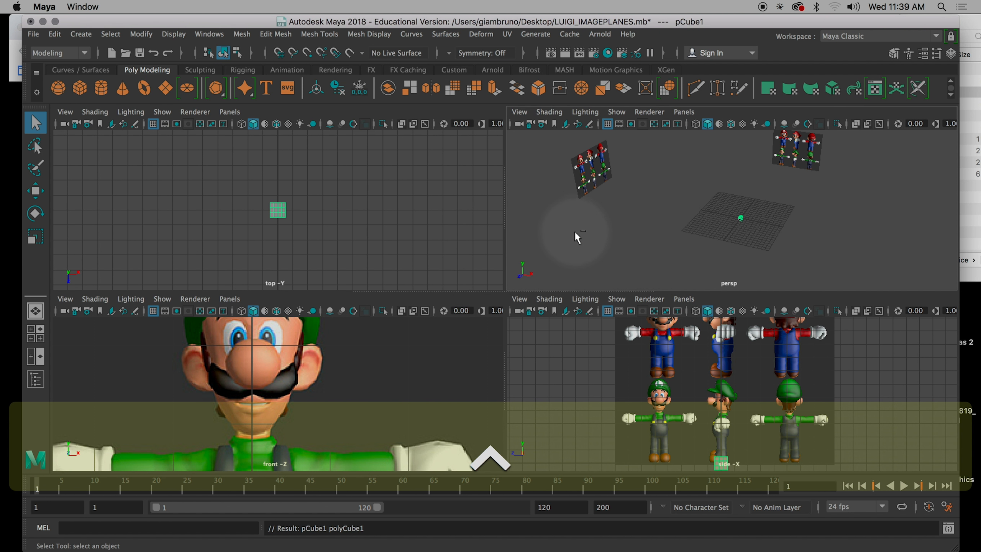
Raise the cube onto Luigi's face in the front and side reference images, to about 4.73 cm in Y.
key("w")
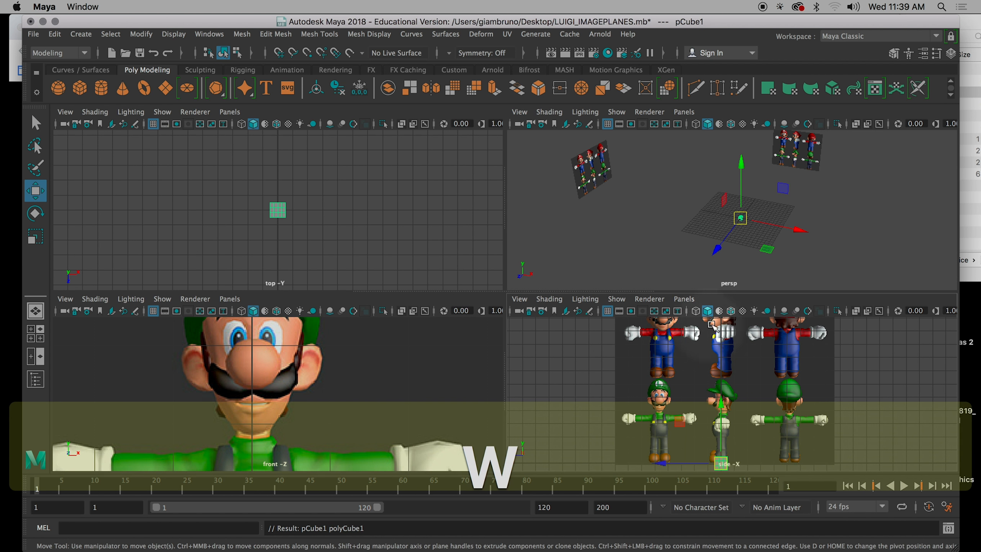
mouse_move(741, 169)
left_mouse_down()
mouse_move(738, 118)
mouse_move(733, 153)
left_mouse_up()
scroll(667, 251, "down", 5)
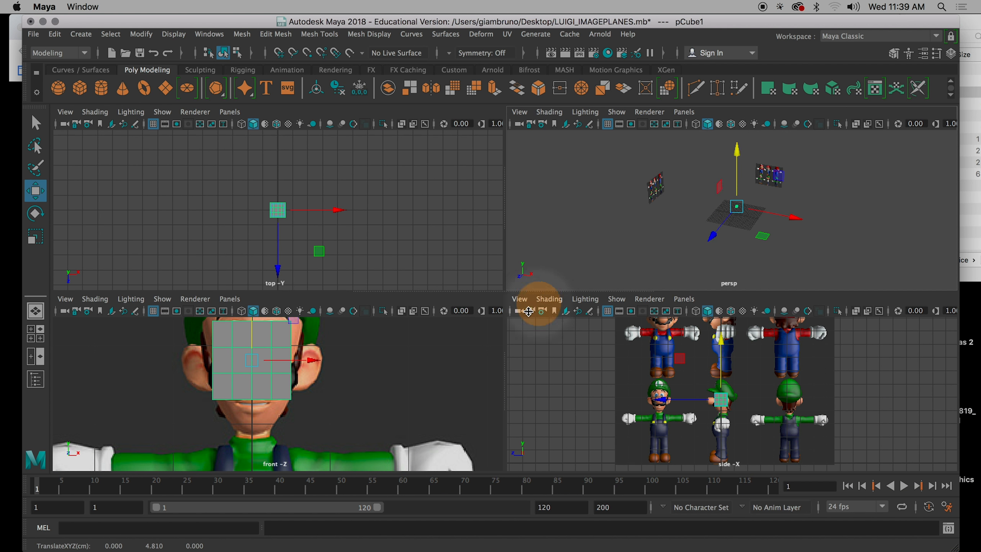
middle_click_drag(449, 354, 452, 375, "alt")
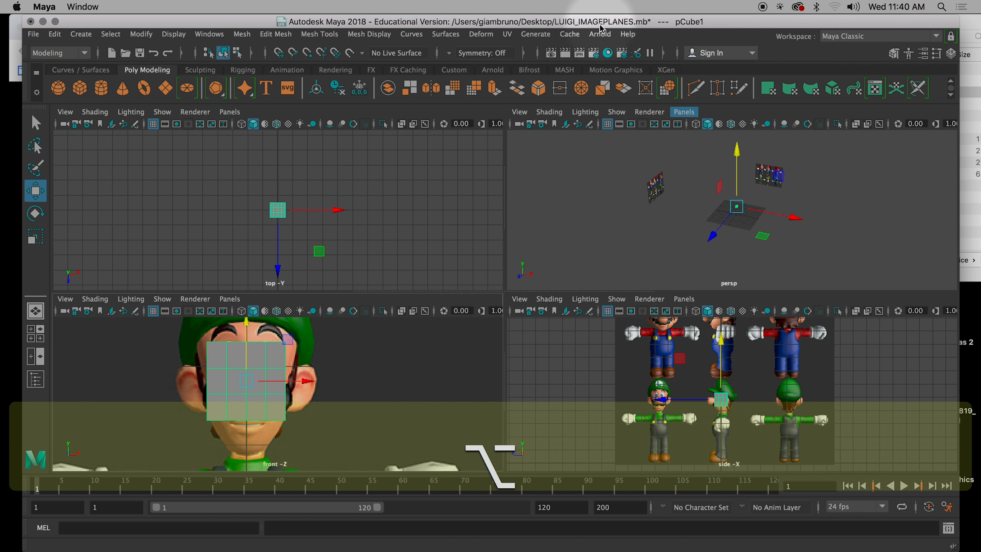
scroll(742, 395, "up", 5)
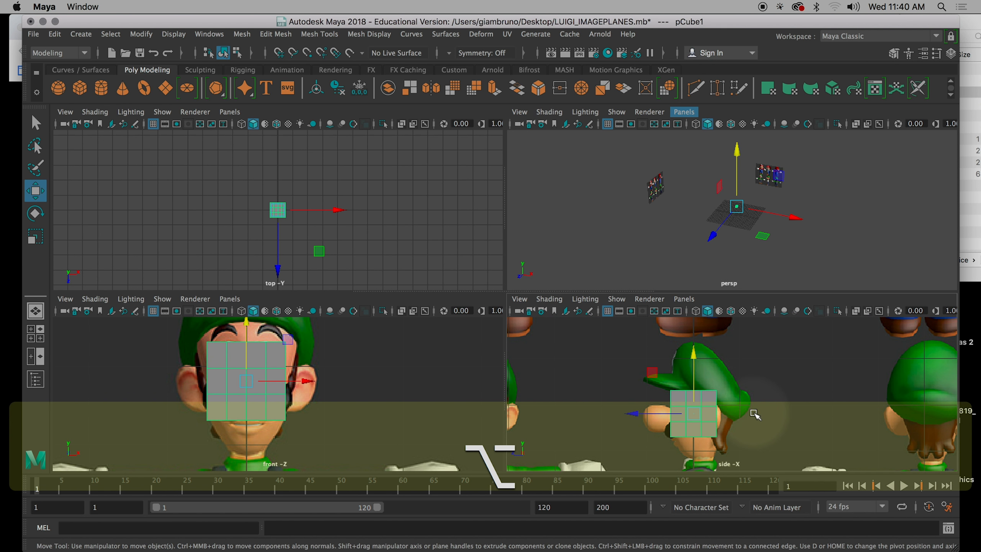
scroll(754, 413, "up", 5)
middle_click_drag(753, 413, 793, 338, "alt")
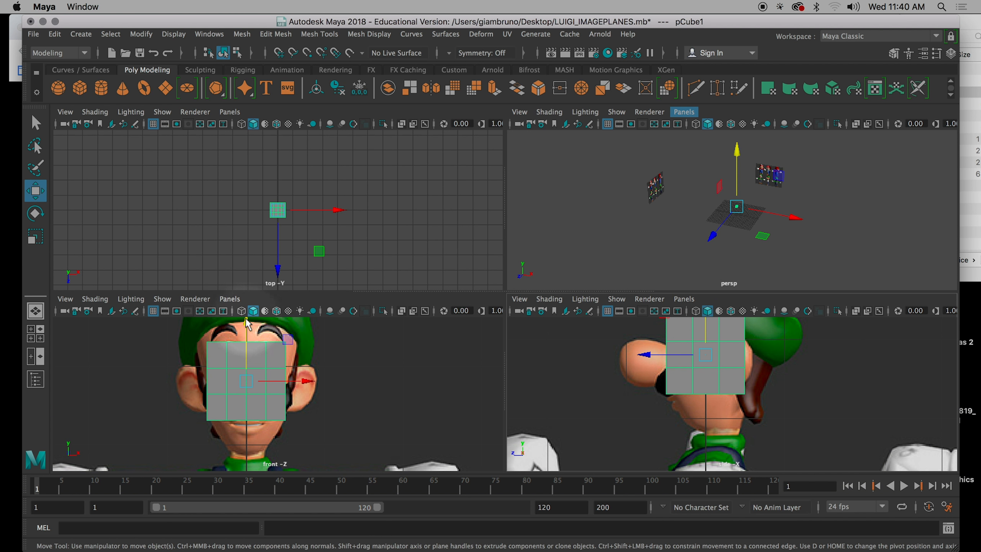
left_click_drag(246, 322, 251, 326)
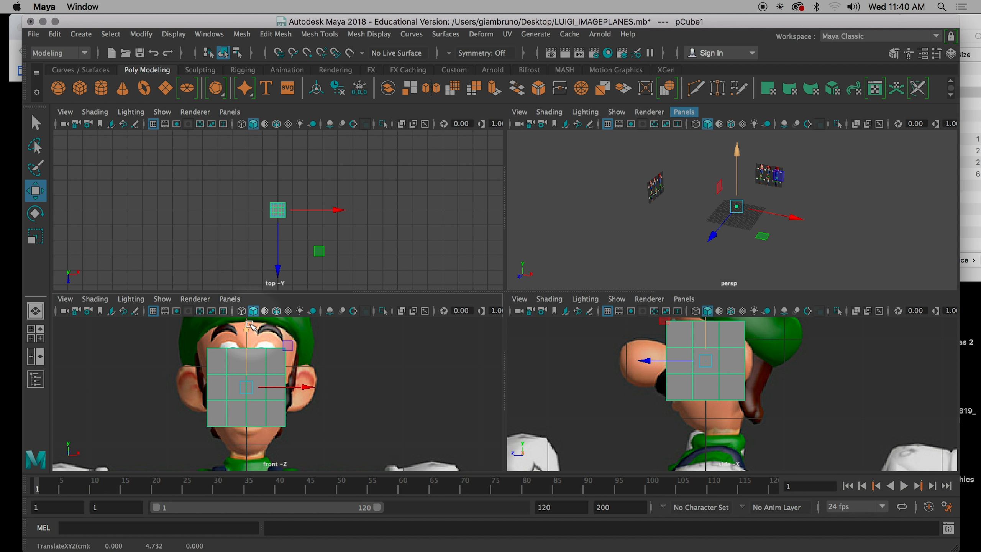
Scale the cube's height to about 1.27 and lower it slightly to about 4.71 cm in Y.
key("r")
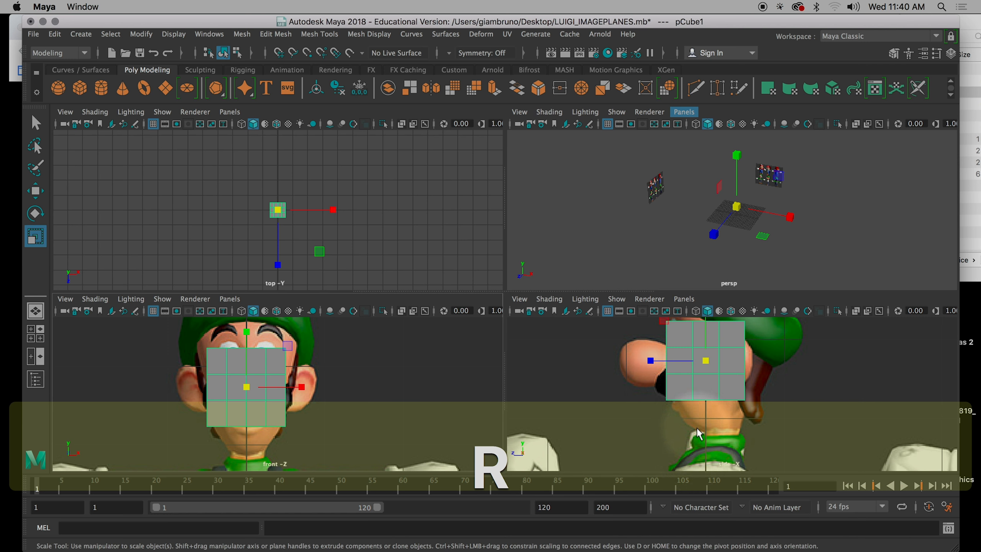
scroll(727, 393, "down", 10)
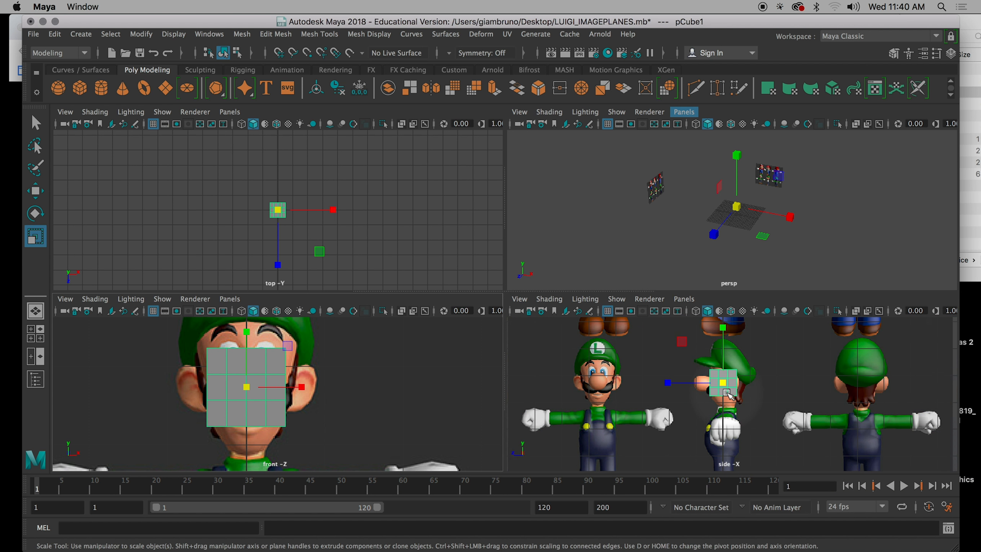
left_click_drag(723, 328, 723, 318)
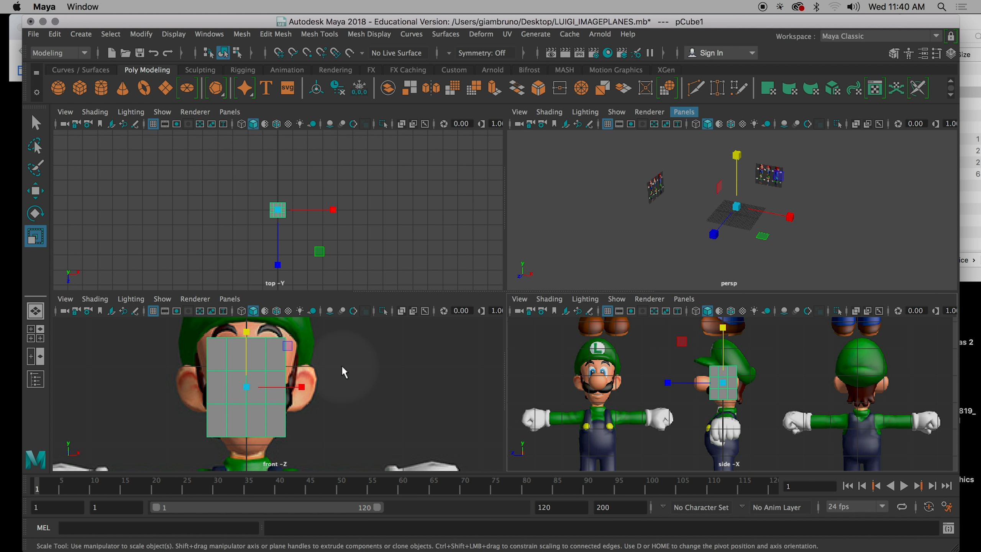
key("w")
left_click_drag(247, 326, 250, 329)
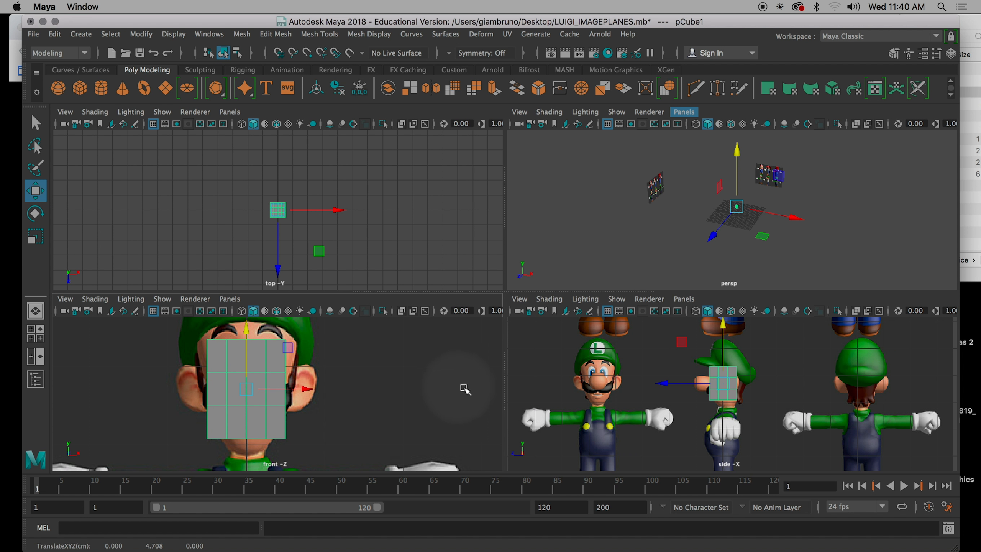
Scale the cube's depth to about 1.2 and shift it back to about -0.11 cm in Z.
key("r")
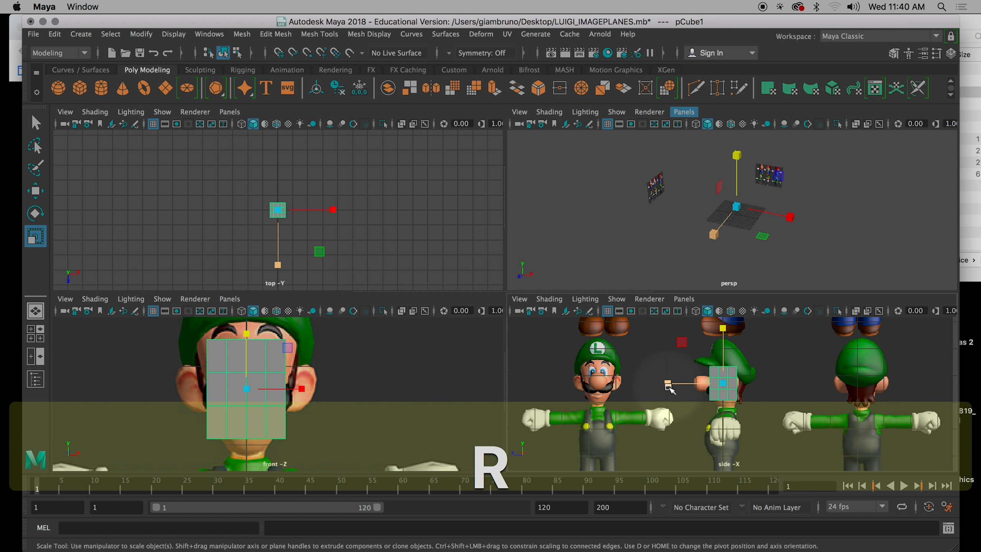
left_click_drag(661, 387, 656, 385)
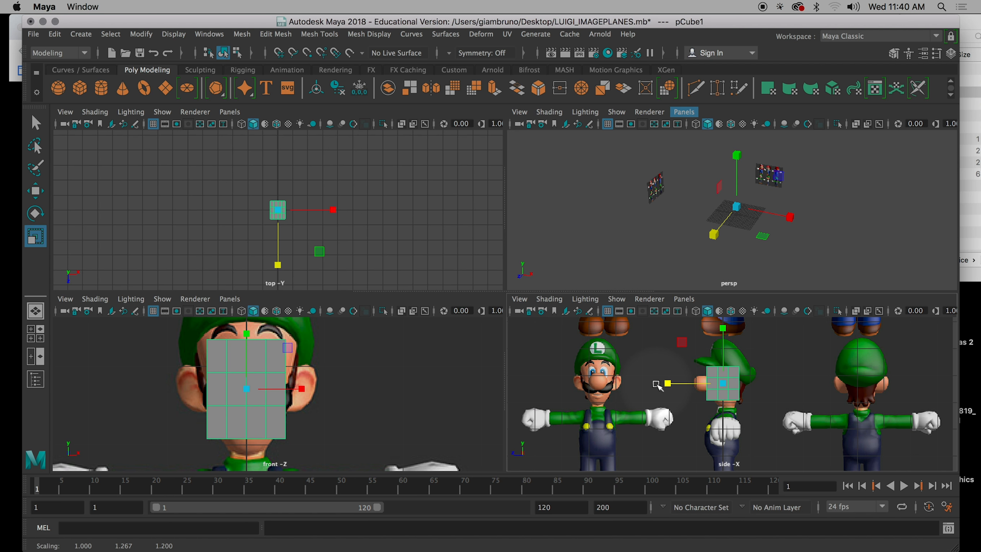
key("w")
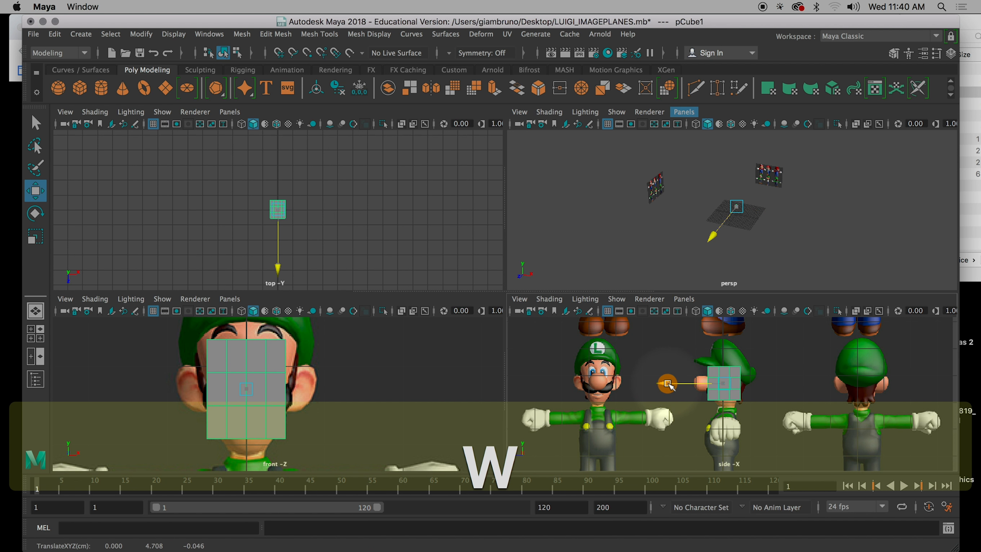
left_click_drag(670, 386, 673, 385)
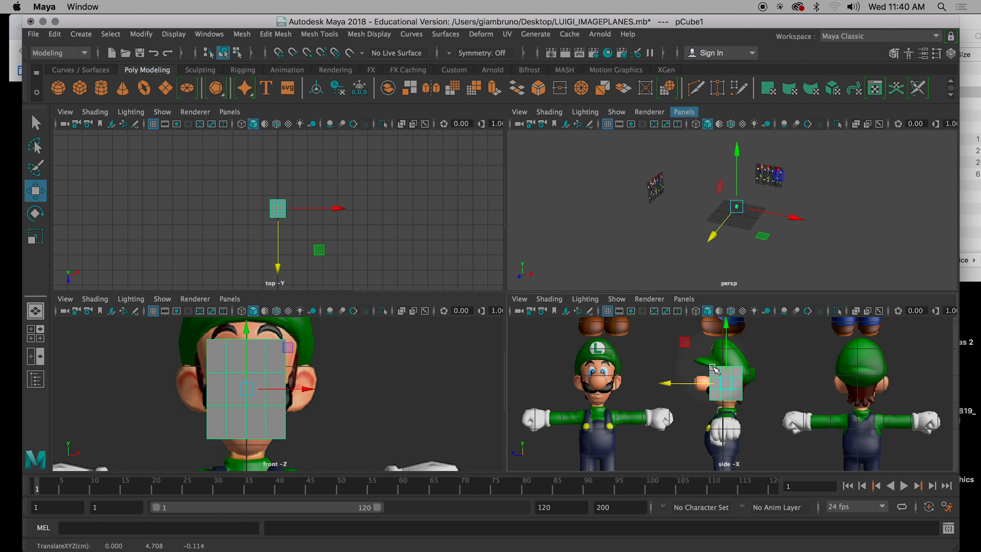
Stretch the cube's height further so it spans from Luigi's hat down to his neck in the front view.
key("r")
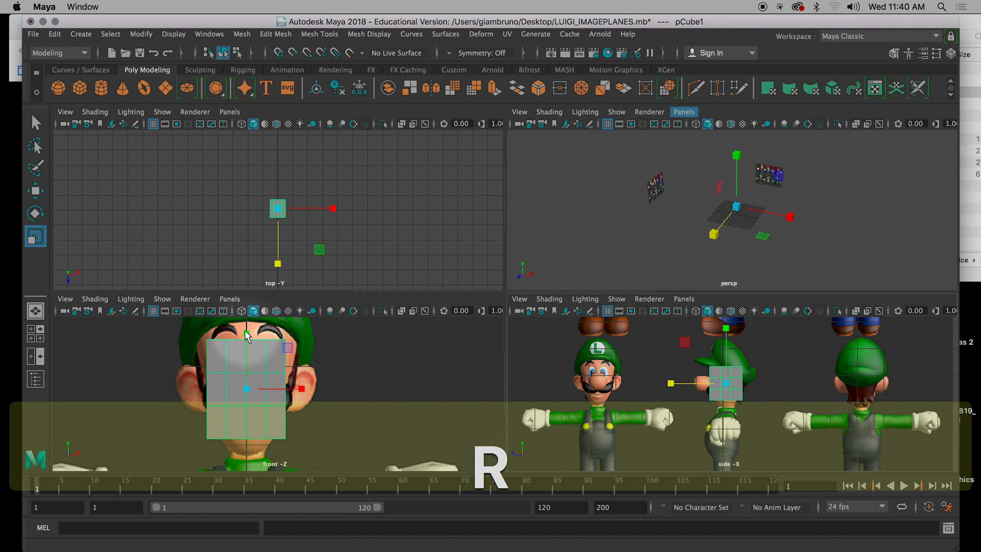
left_click_drag(247, 336, 264, 321)
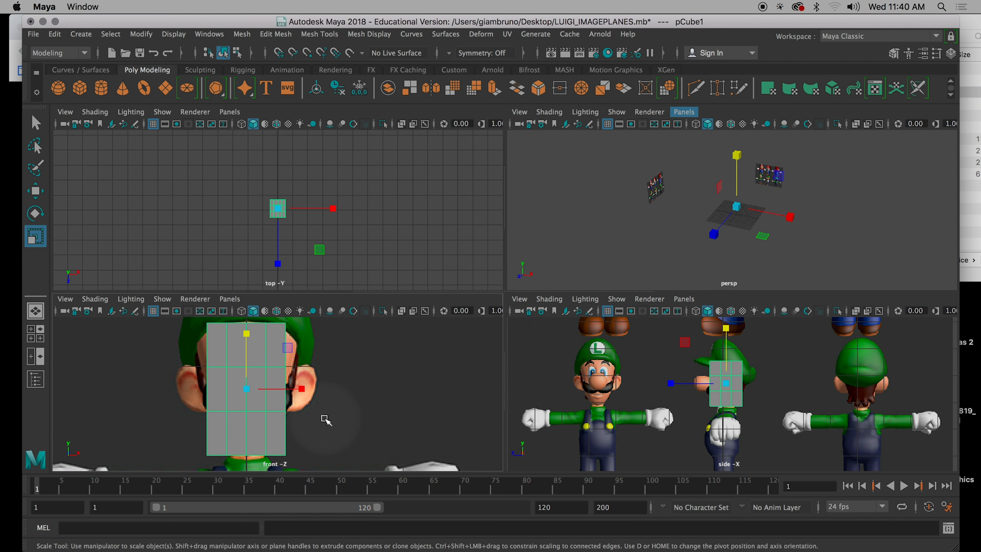
Check the cube against Luigi's head in the side view by toggling wireframe and X-Ray display, ending in shaded display.
scroll(784, 420, "up", 6)
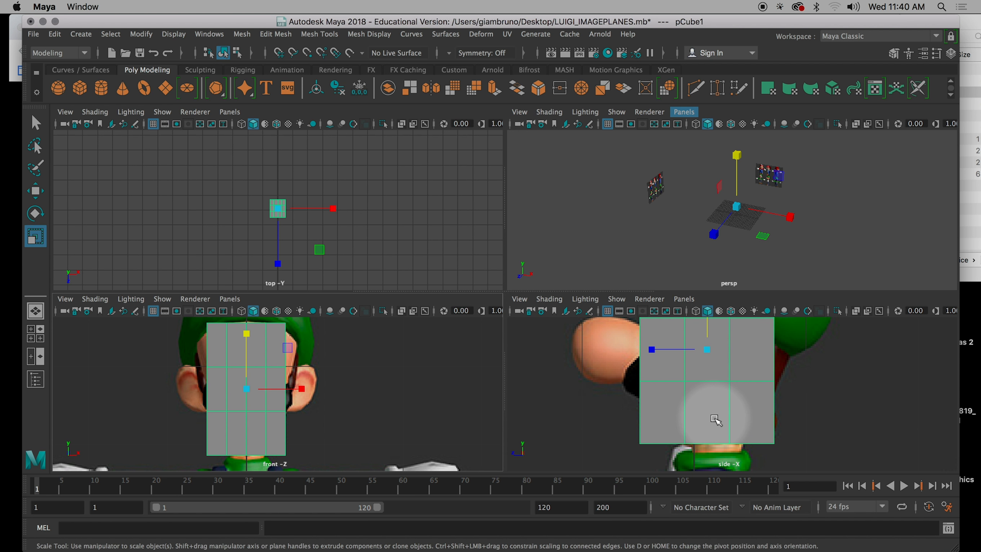
key("4")
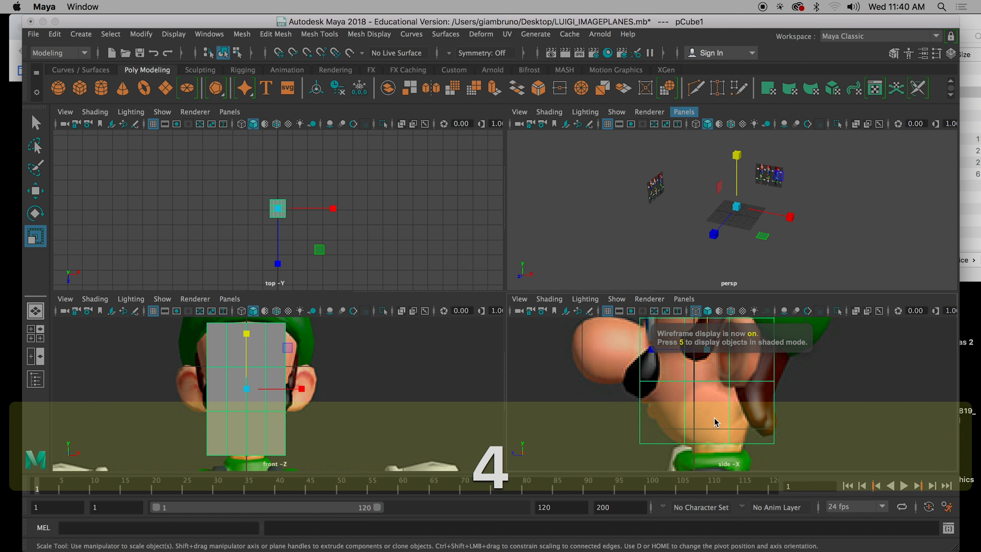
key("5")
key("4")
key("5")
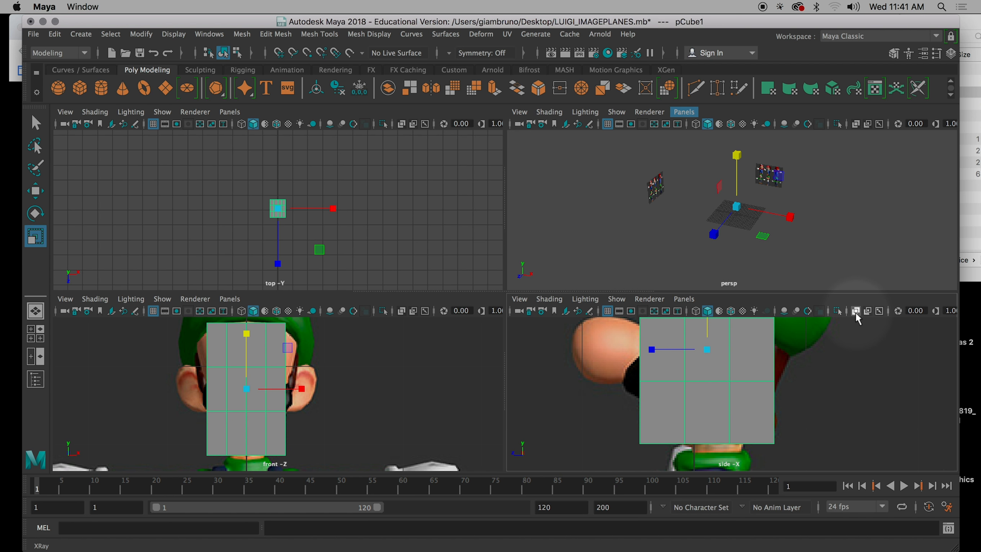
left_click(856, 315)
left_click(856, 315)
left_click(856, 315)
left_click(856, 315)
left_click(856, 315)
left_click(856, 315)
Check the cube against Luigi's face in the front view using wireframe display, ending in shaded display.
left_click(401, 311)
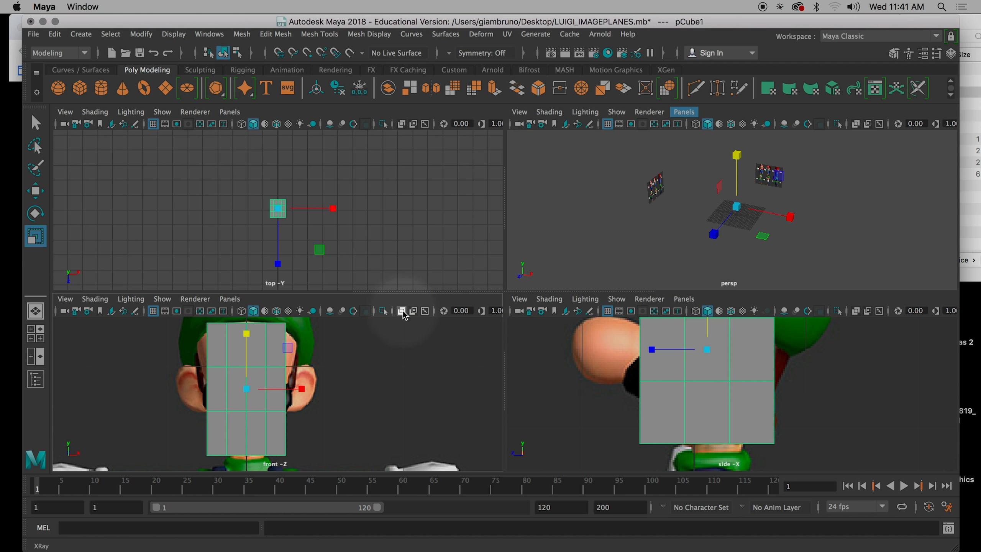
key("4")
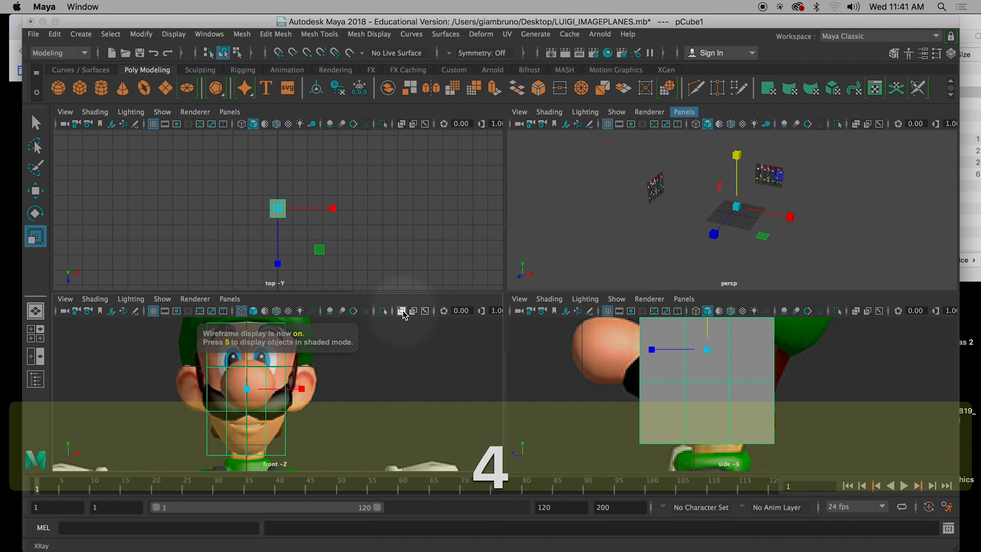
key("5")
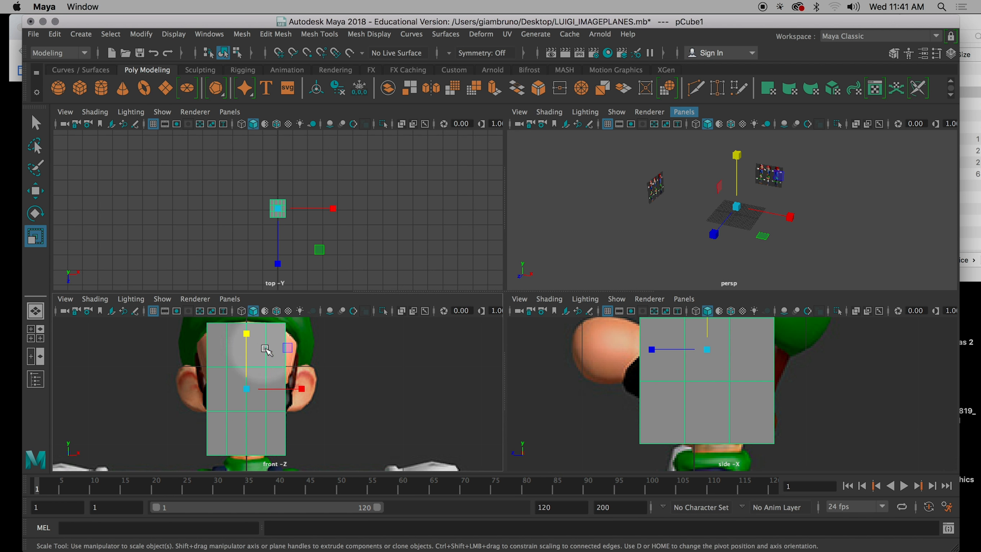
Raise the cube slightly along Y so its lower edge sits near Luigi's chin, above the collar.
key("w")
left_click_drag(737, 152, 738, 150)
key("super+z")
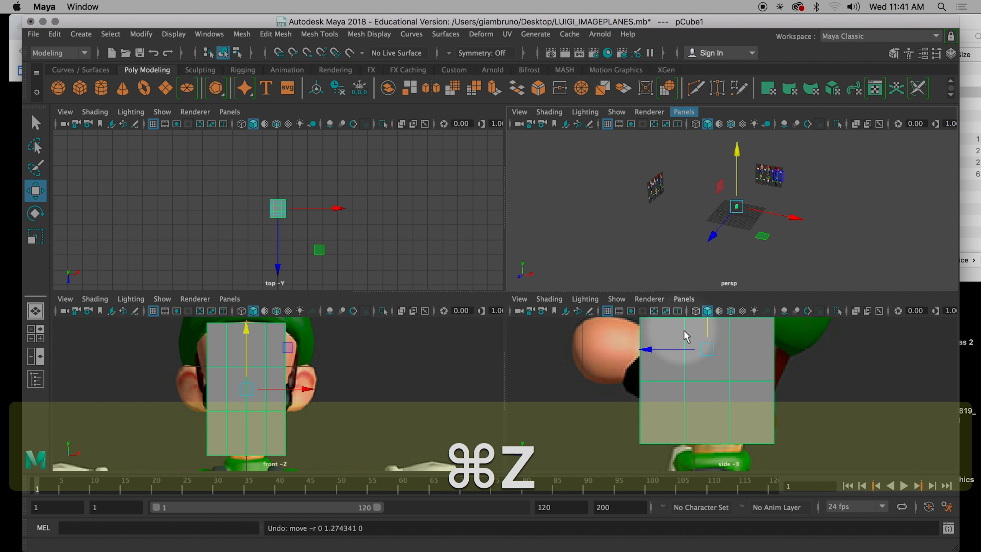
scroll(770, 376, "down", 3)
left_click_drag(722, 323, 705, 296)
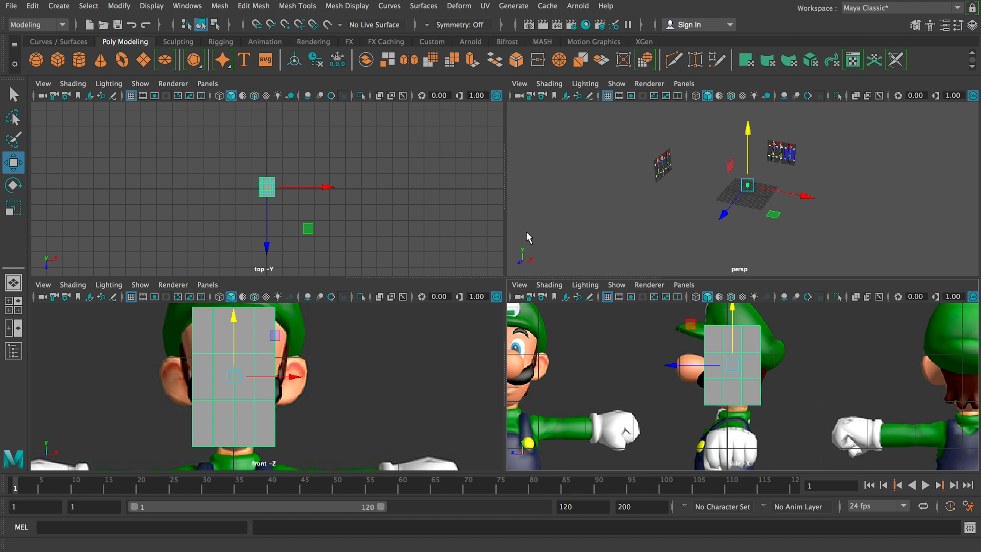
Switch the cube to face selection and select only the two center faces on its underside.
left_click_drag(716, 229, 822, 205, "alt")
right_click_drag(861, 202, 820, 242, "alt")
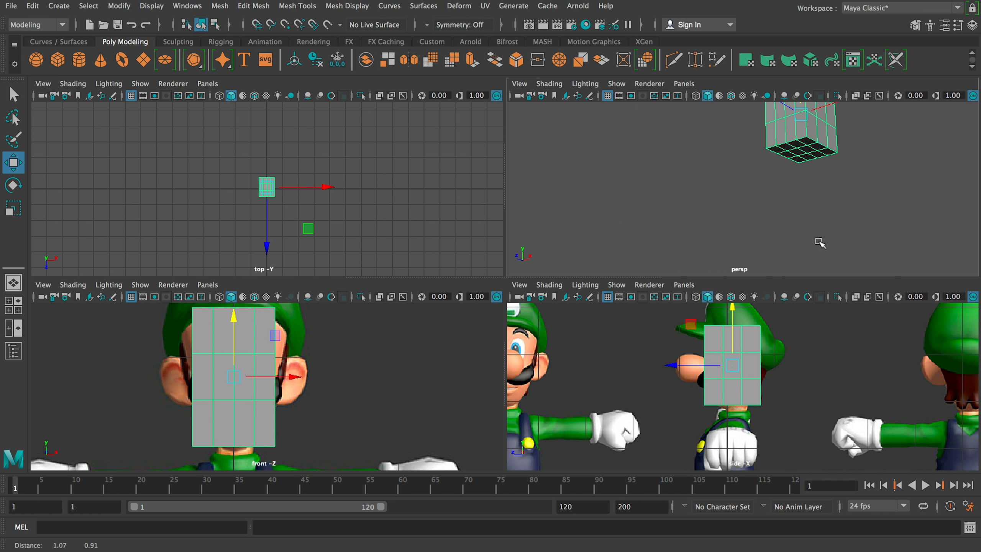
left_click_drag(820, 242, 779, 189, "alt")
scroll(788, 171, "up", 5)
middle_click_drag(788, 173, 748, 233, "alt")
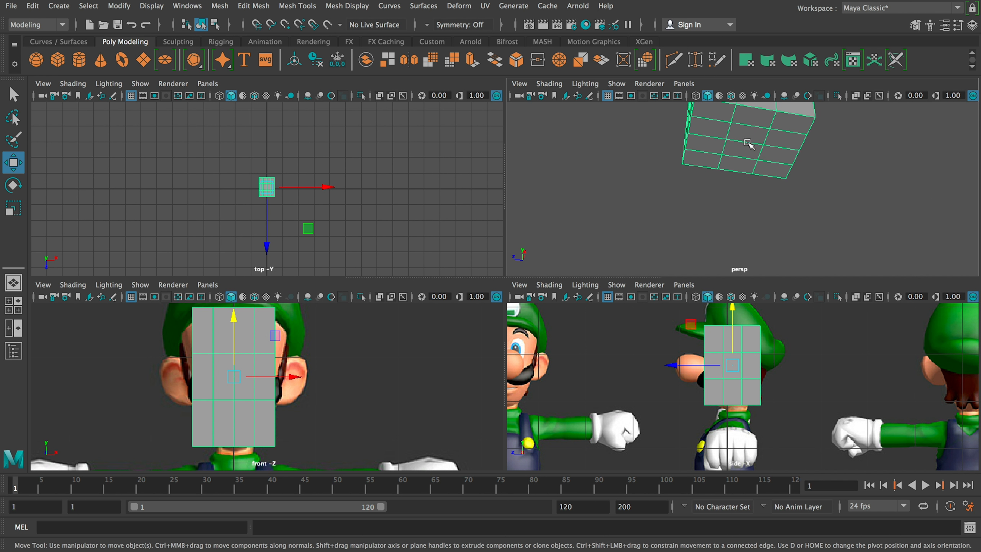
right_click_drag(746, 140, 747, 168)
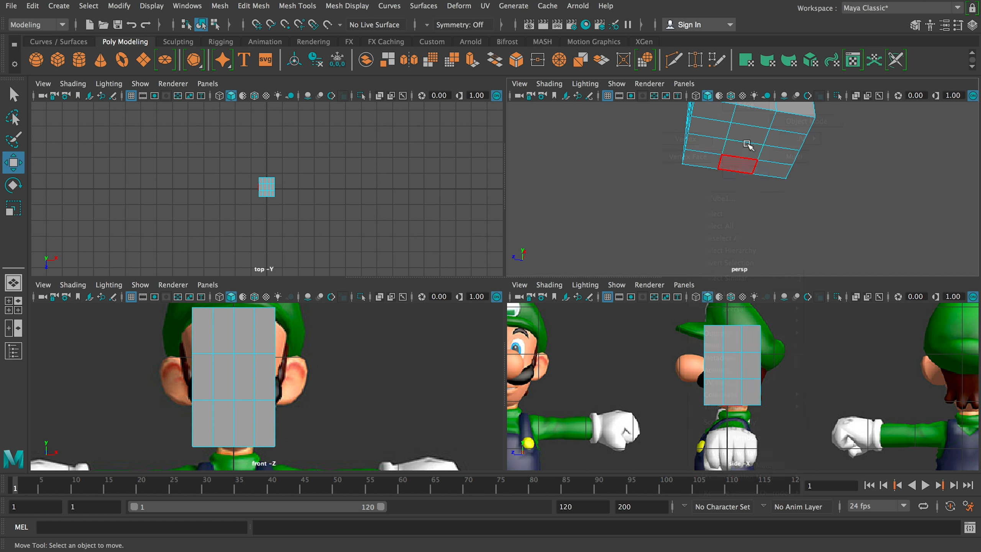
left_click(751, 136)
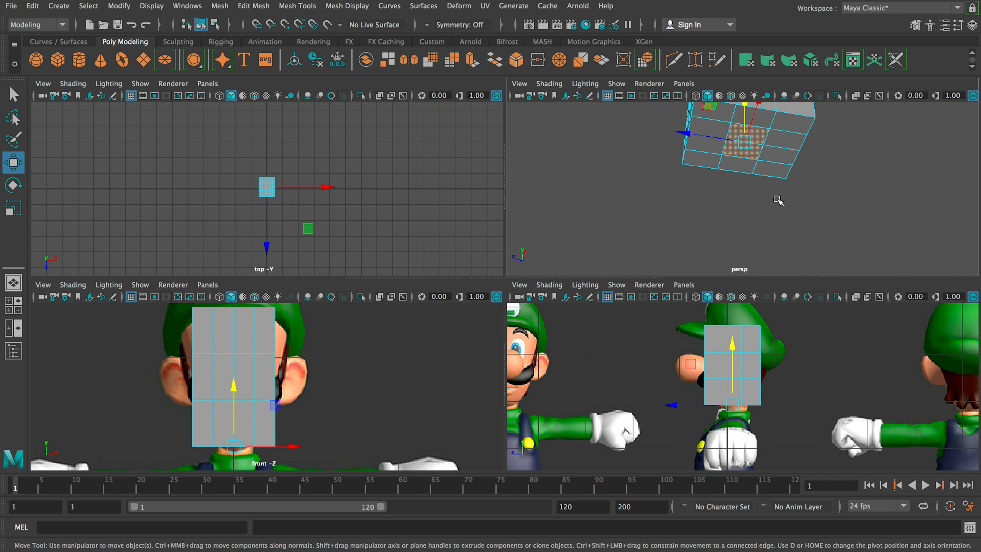
left_click(783, 155, "shift")
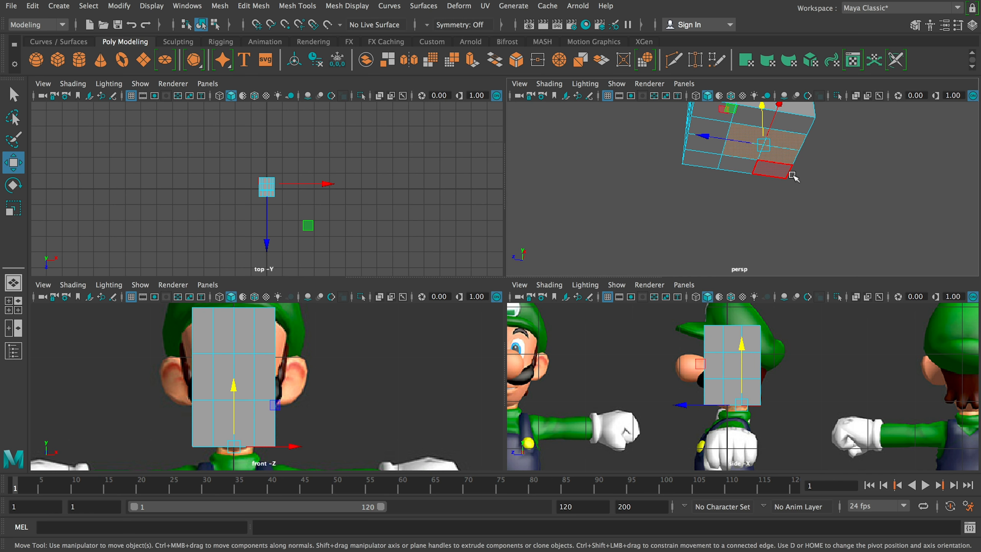
left_click(818, 189)
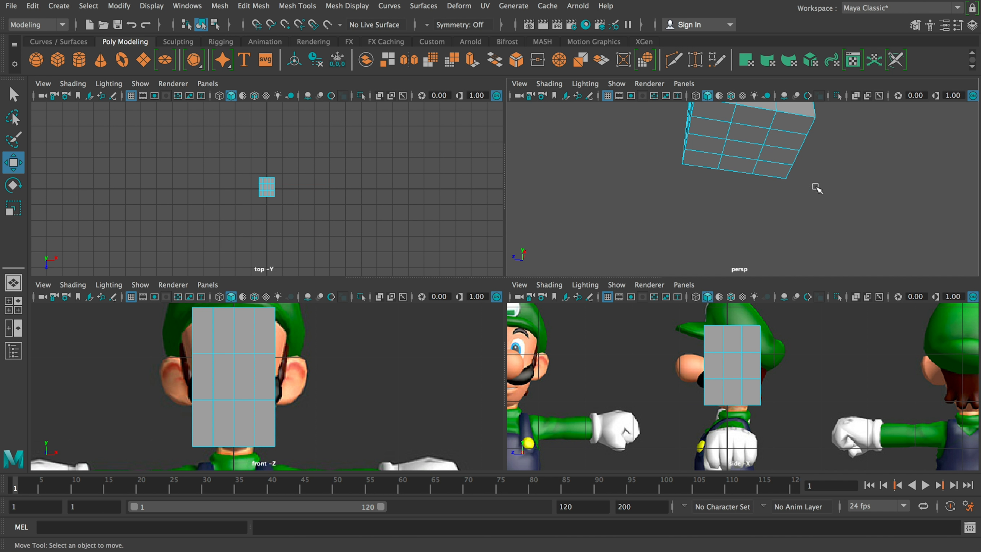
left_click(749, 140)
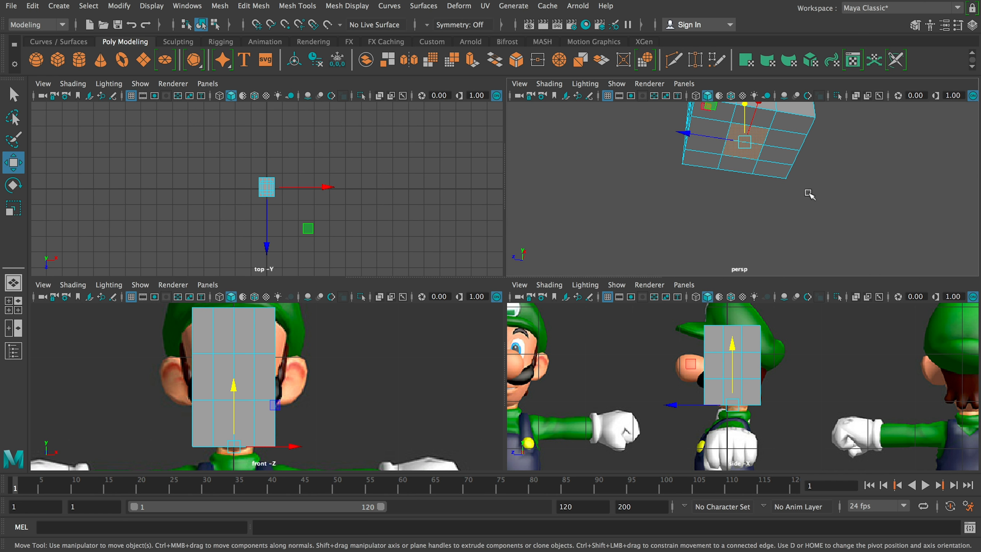
Extrude the two center underside faces downward in world axes to start Luigi's neck.
mouse_move(834, 193)
left_mouse_down("alt")
mouse_move(856, 171)
mouse_move(837, 185)
left_mouse_up("alt")
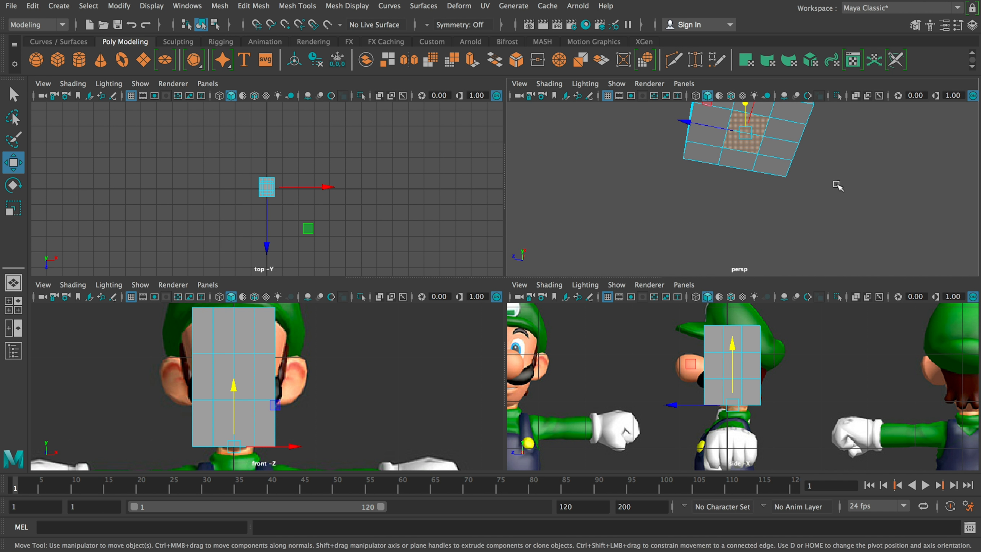
left_click_drag(721, 202, 638, 210, "alt")
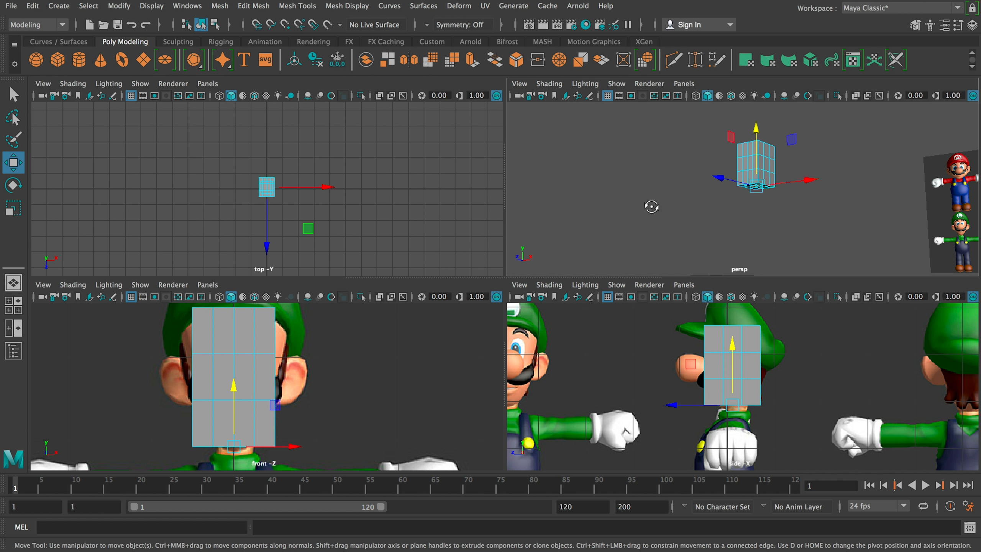
left_click_drag(651, 209, 609, 186, "alt")
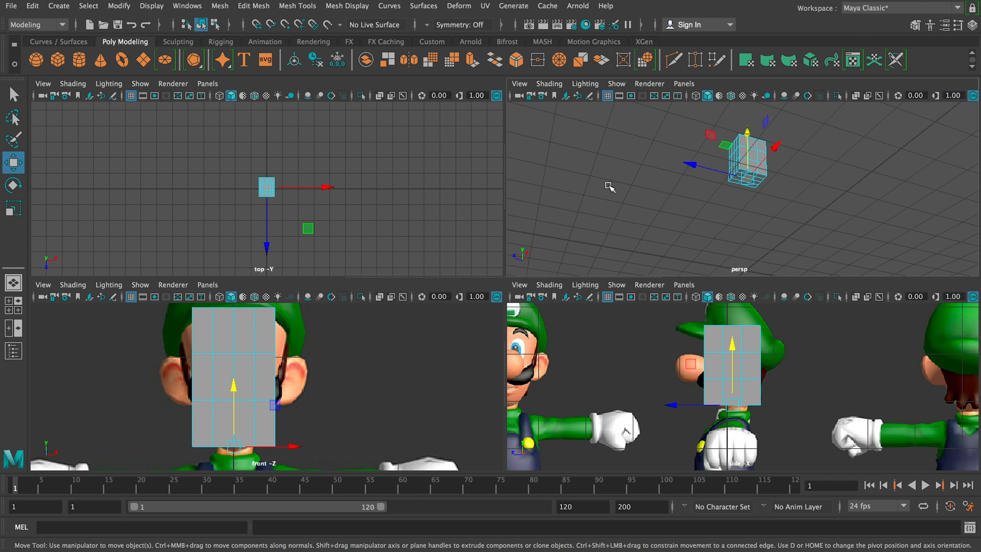
scroll(788, 189, "up", 5)
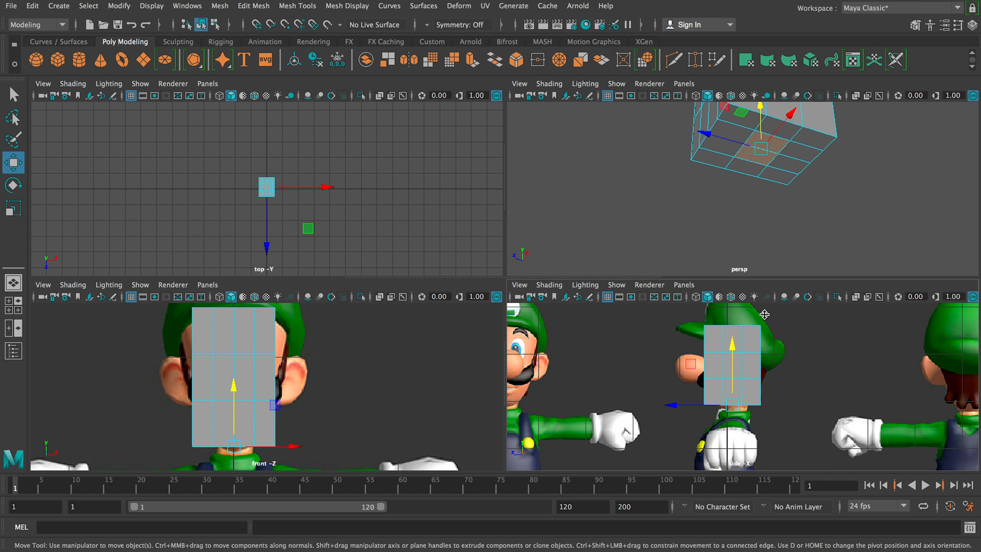
key("ctrl+e")
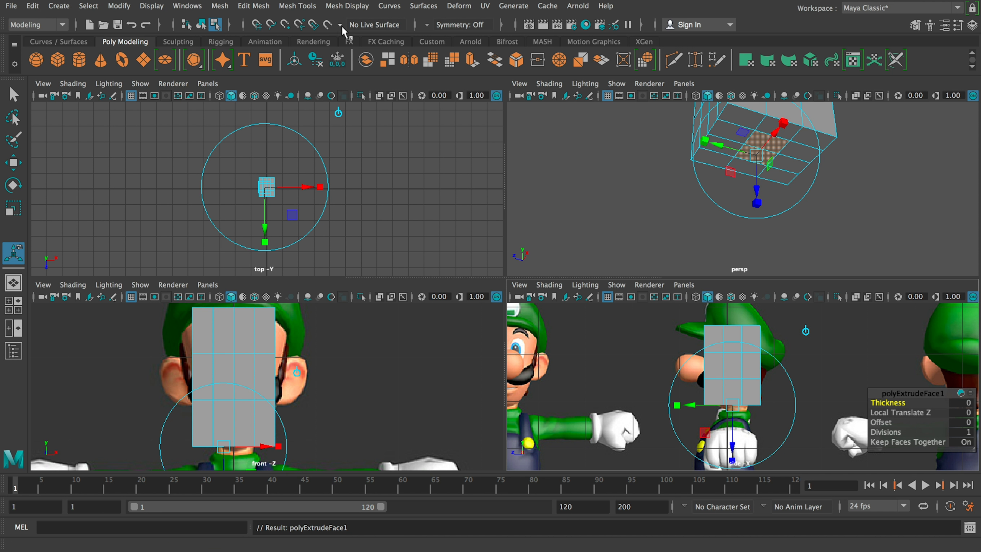
left_click(255, 7)
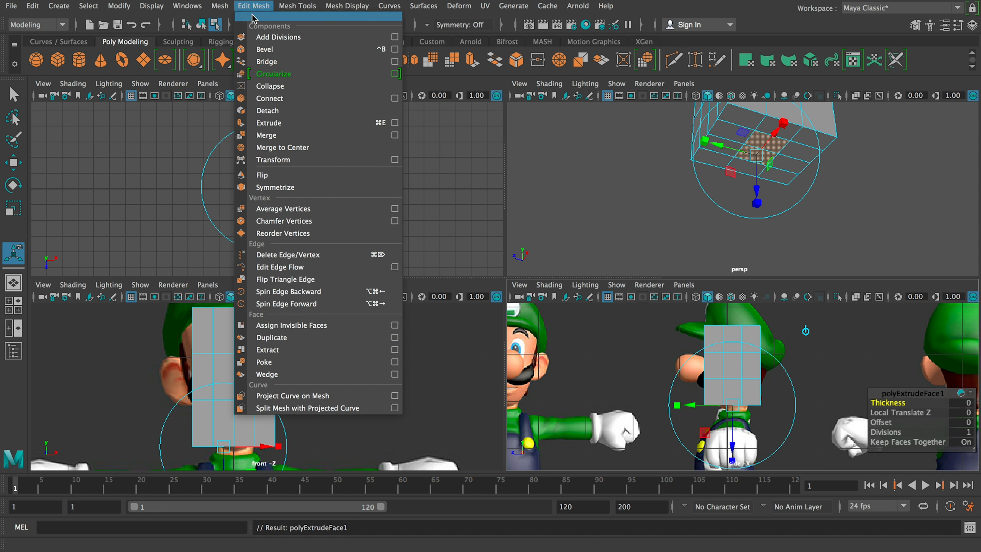
left_click(255, 7)
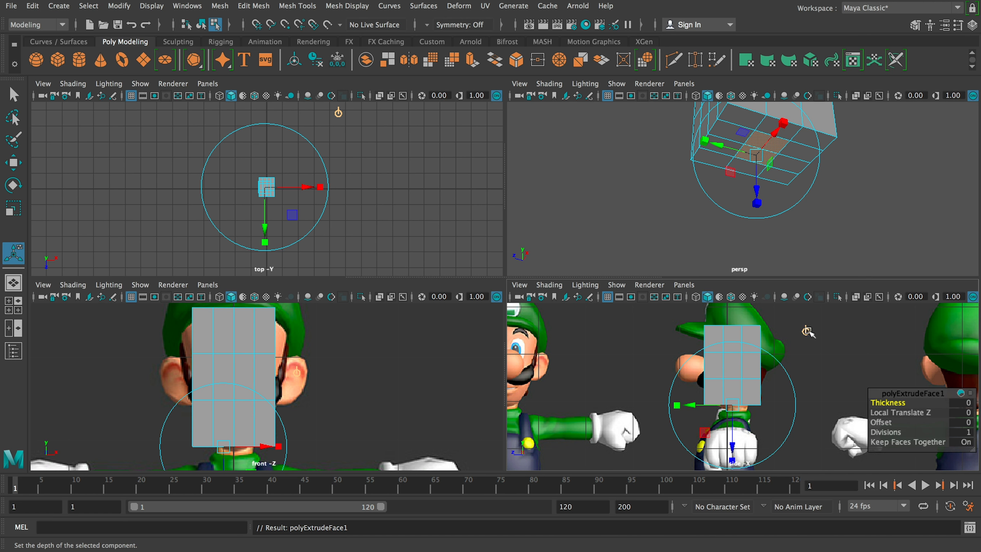
key("t")
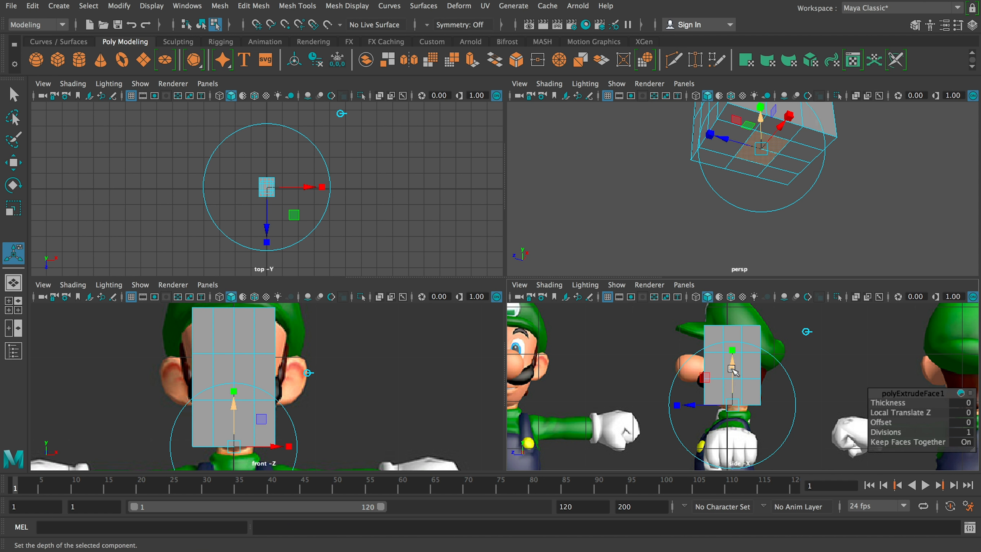
left_click_drag(733, 370, 734, 373)
Shorten the neck extrusion above the collar, shifting and scaling it in depth toward the neck in the side view.
scroll(808, 419, "up", 4)
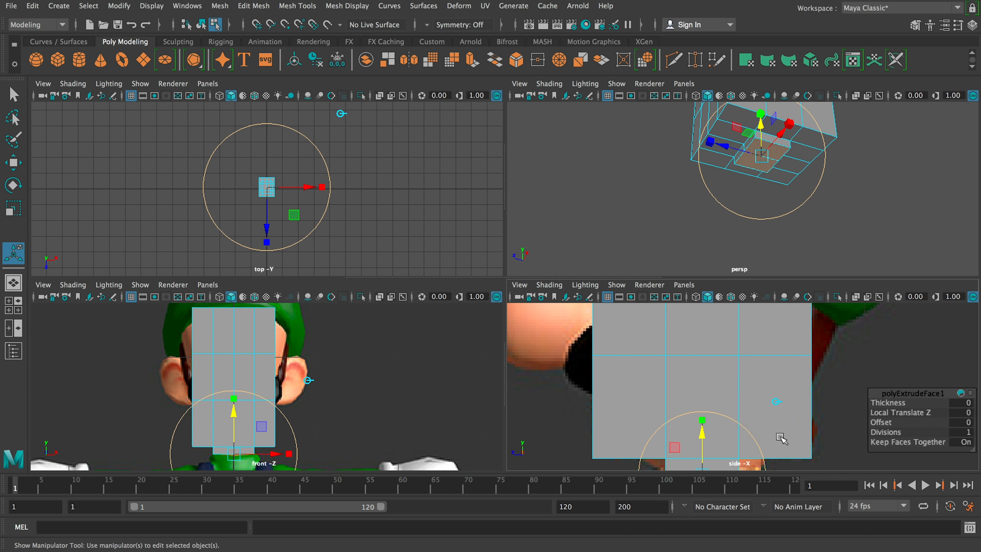
middle_click_drag(843, 406, 822, 351, "alt")
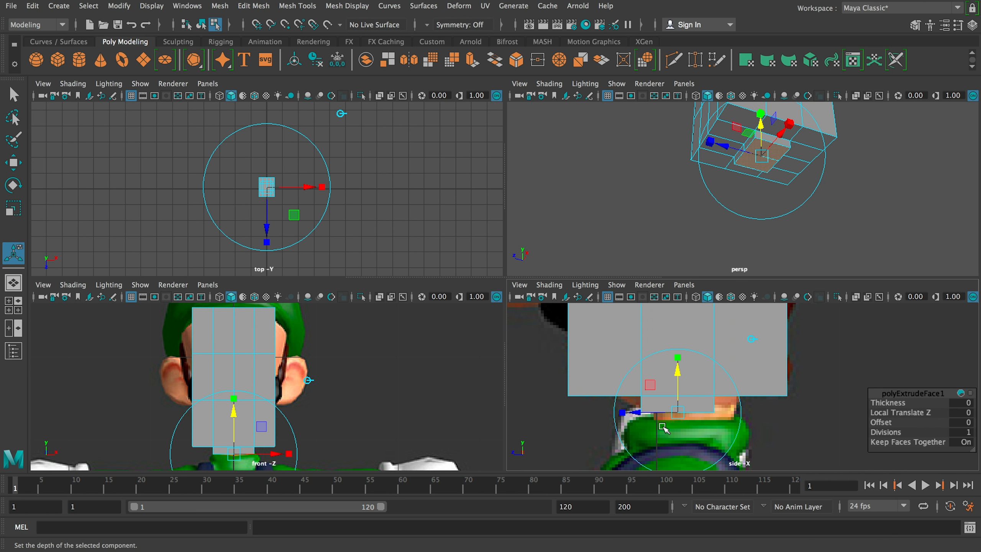
left_click_drag(677, 372, 677, 368)
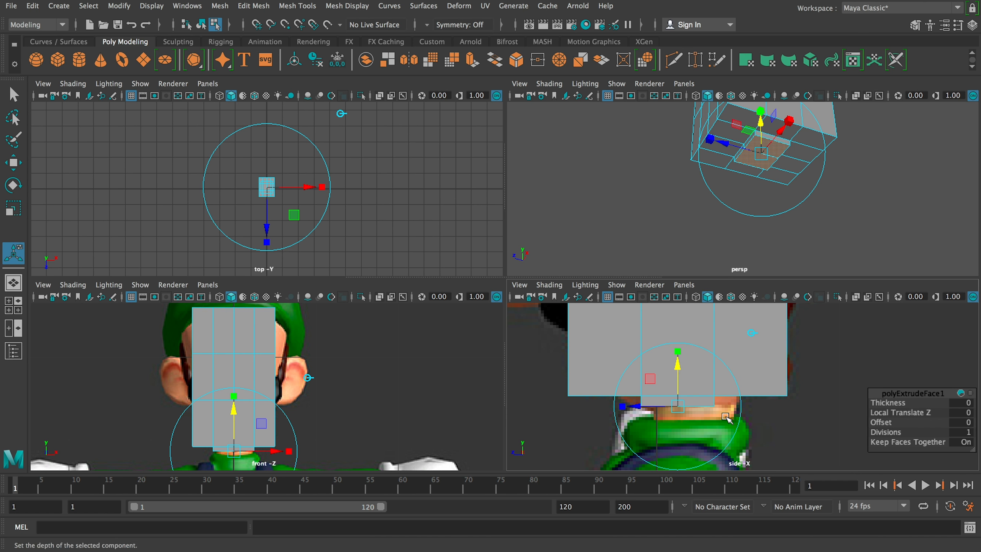
mouse_move(639, 409)
left_mouse_down()
mouse_move(664, 411)
mouse_move(656, 411)
left_mouse_up()
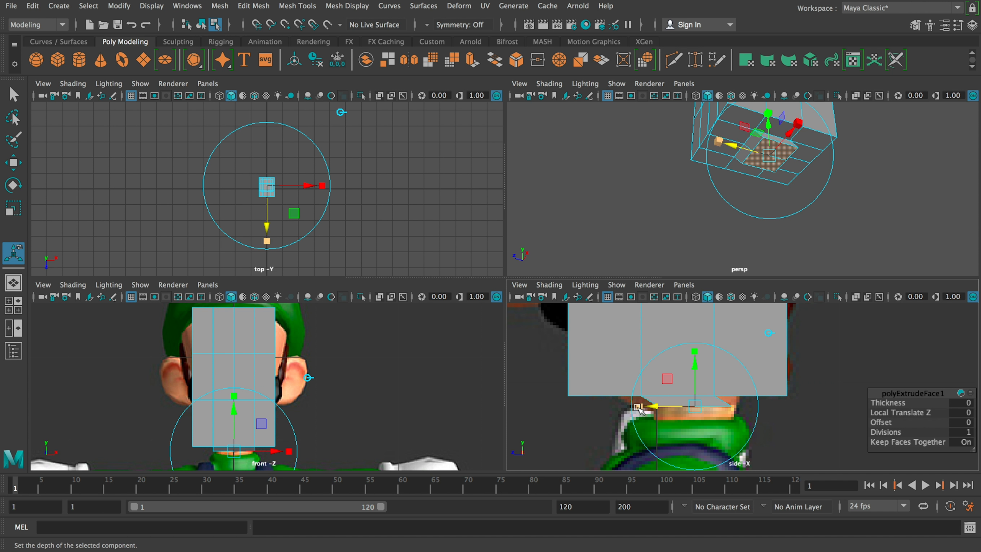
mouse_move(639, 409)
left_mouse_down()
mouse_move(620, 409)
mouse_move(640, 408)
left_mouse_up()
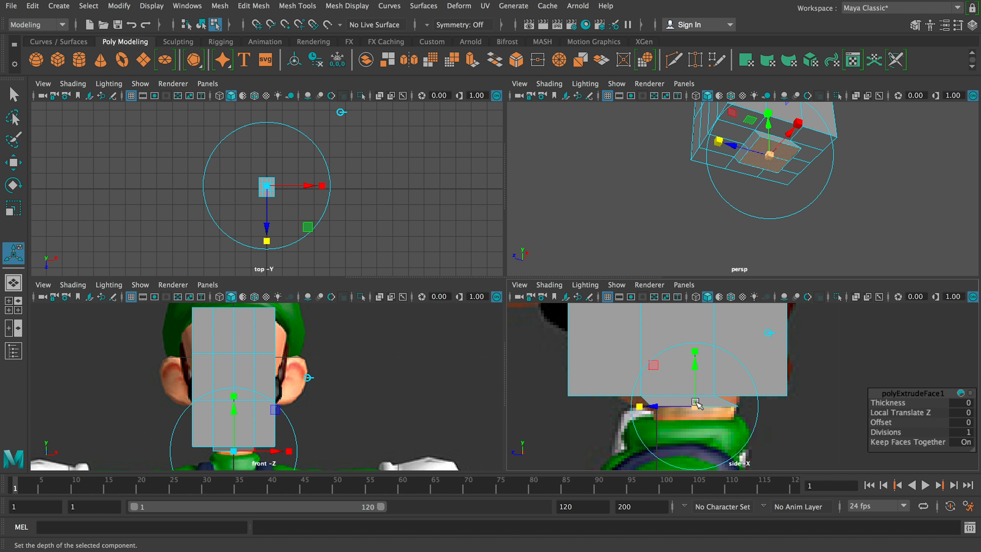
mouse_move(694, 369)
left_mouse_down()
mouse_move(696, 381)
mouse_move(695, 364)
left_mouse_up()
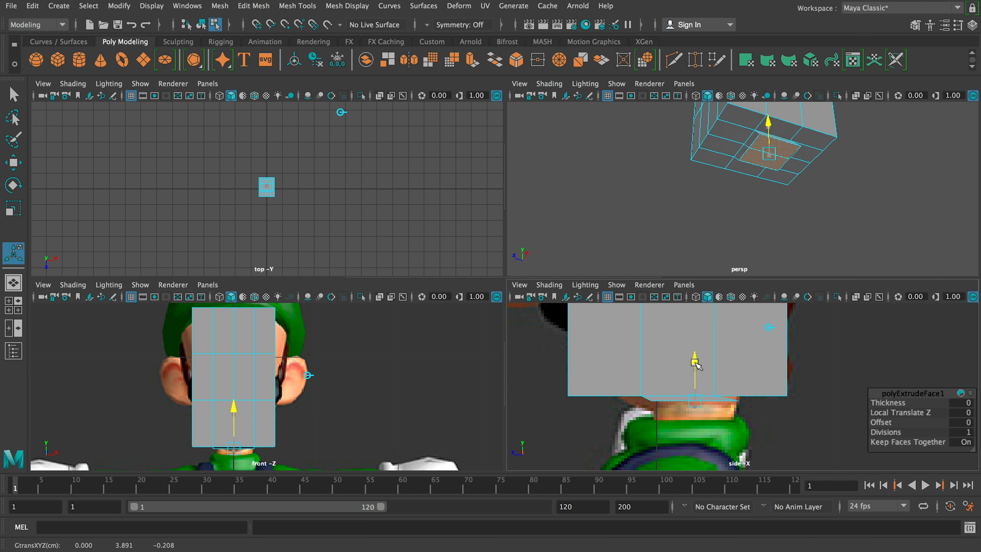
Narrow the neck extrusion's end face along X in the front view and nudge it slightly forward in the side view.
scroll(340, 445, "up", 5)
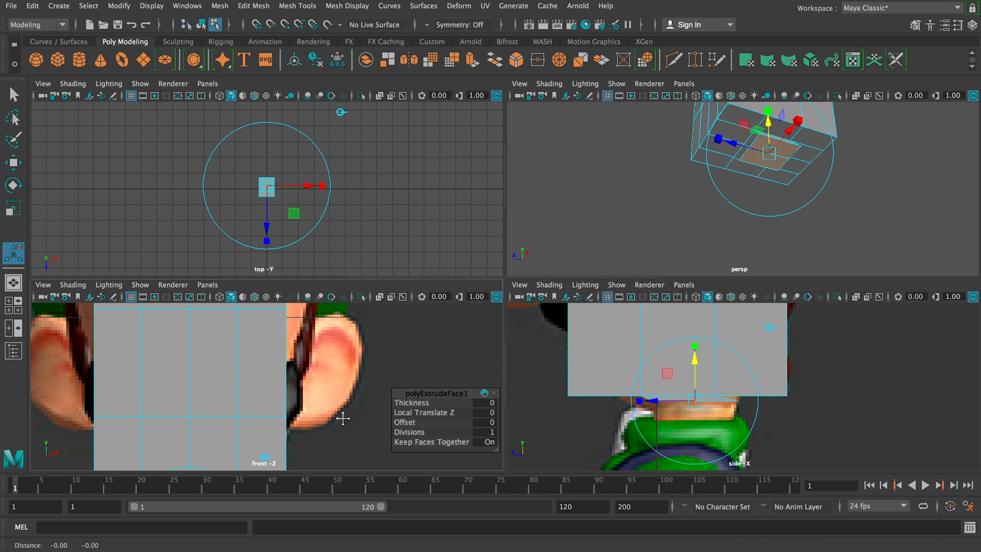
middle_click_drag(343, 419, 403, 309, "alt")
scroll(275, 408, "up", 6)
middle_click_drag(281, 408, 291, 342, "alt")
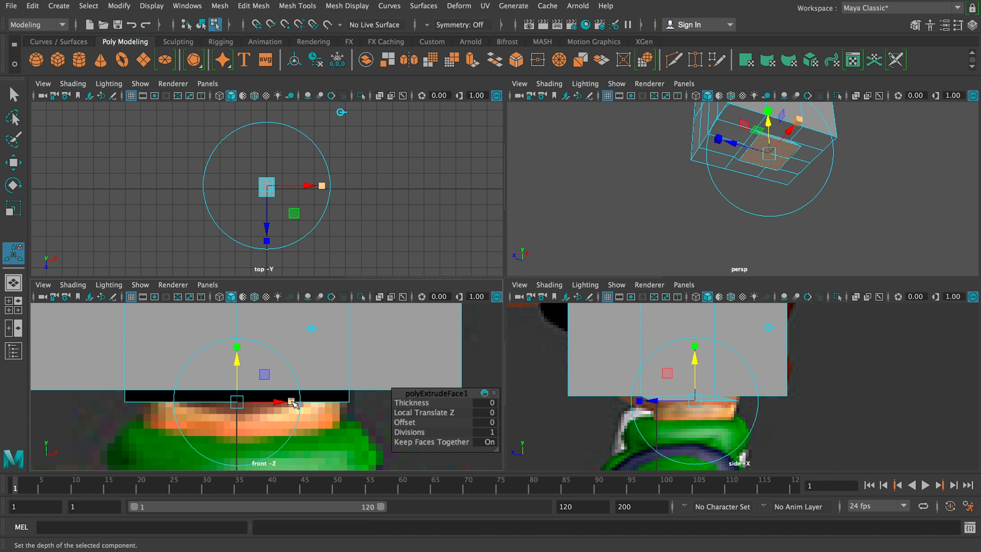
left_click_drag(293, 403, 288, 405)
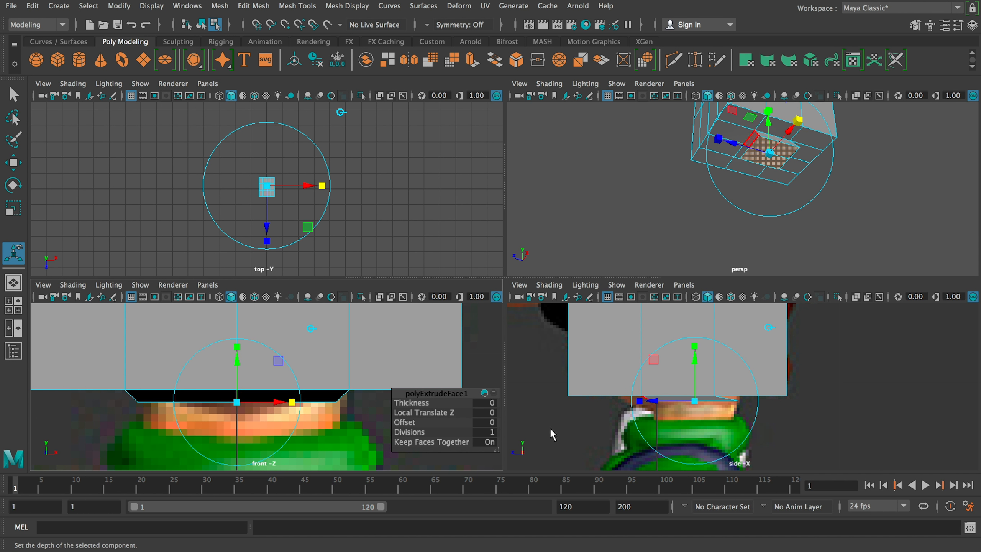
left_click_drag(659, 406, 659, 407)
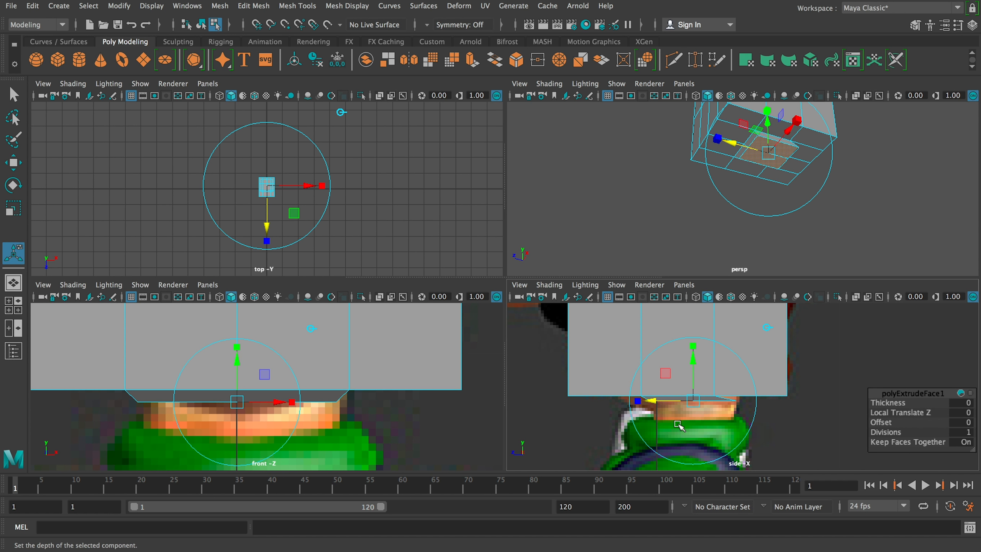
Undo the neck extrusion with all its adjustments and clear the face selection.
key("ctrl+z")
key("ctrl+z")
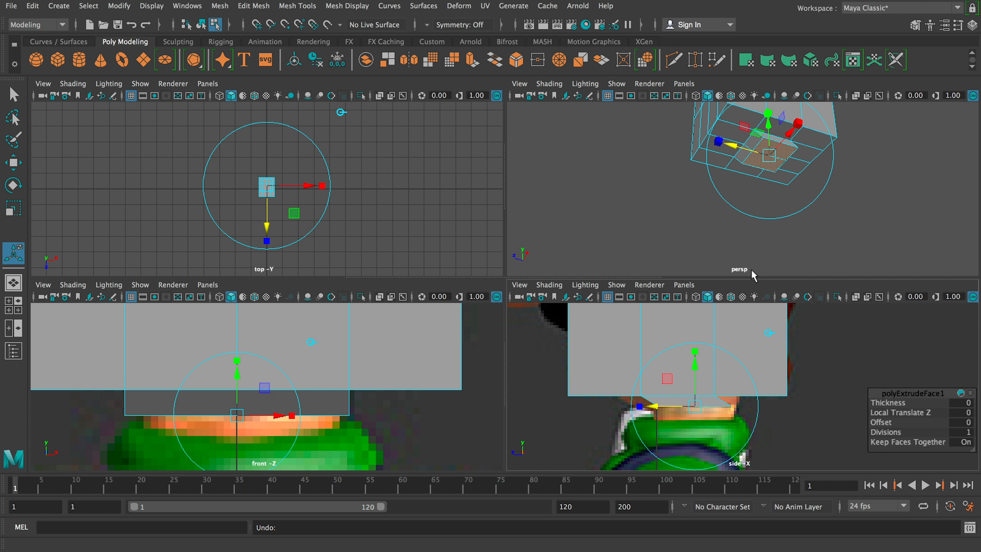
key("ctrl+z")
key("ctrl+z")
key("ctrl+z")
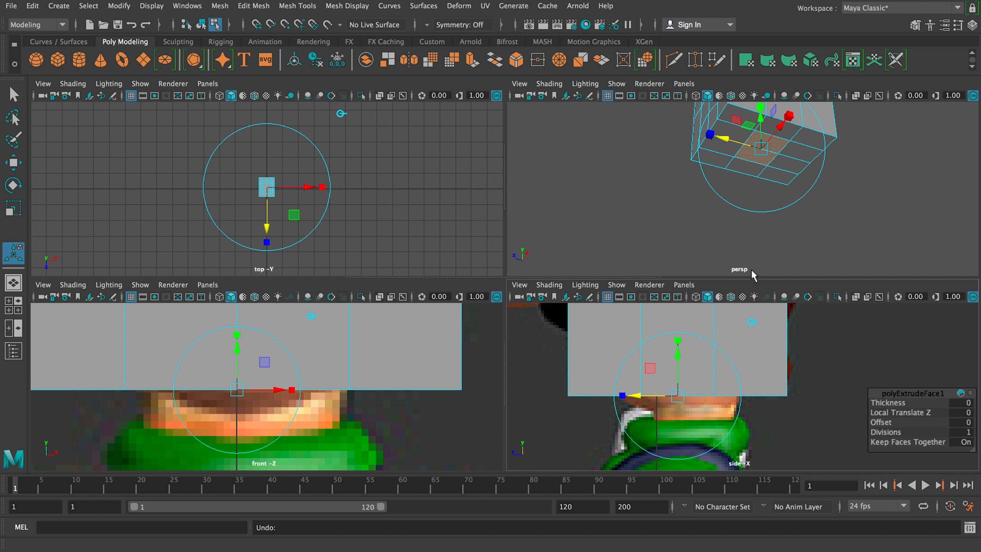
key("F8")
Save the scene.
scroll(757, 222, "down", 5)
left_click_drag(740, 234, 771, 256, "alt")
key("super+s")
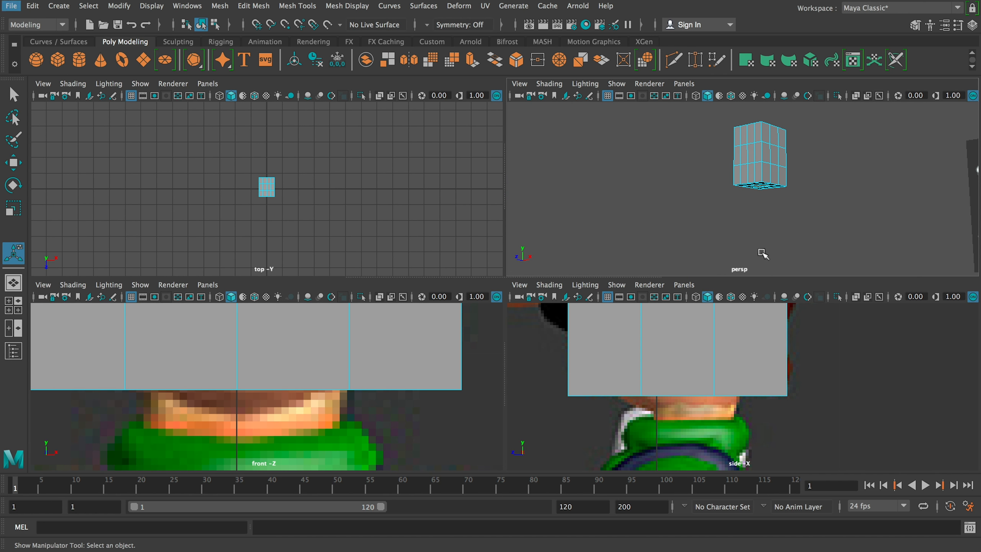
mouse_move(40, 400)
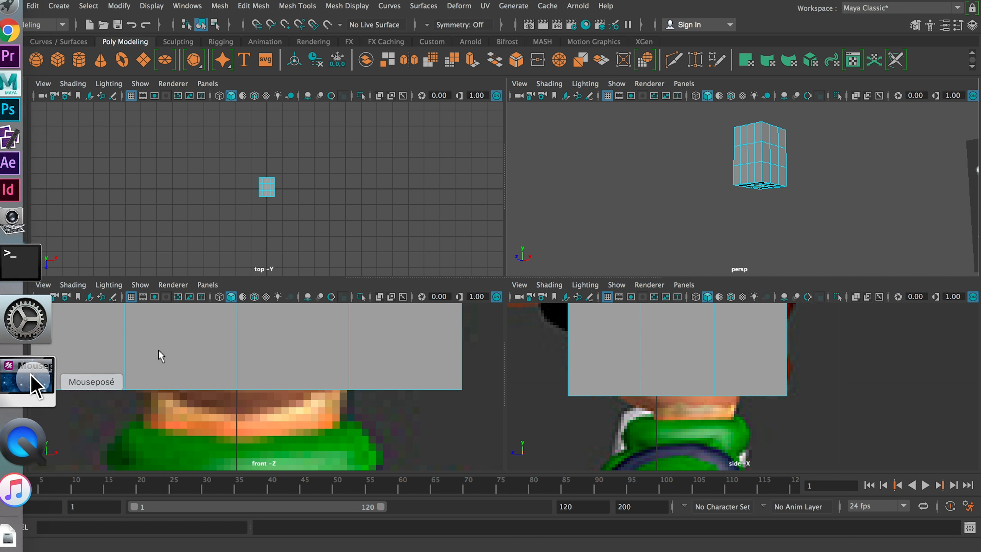
Extrude the two center faces of the cube's underside, trying a Local Translate Z of 0.171 and undoing that offset.
scroll(767, 189, "up", 6)
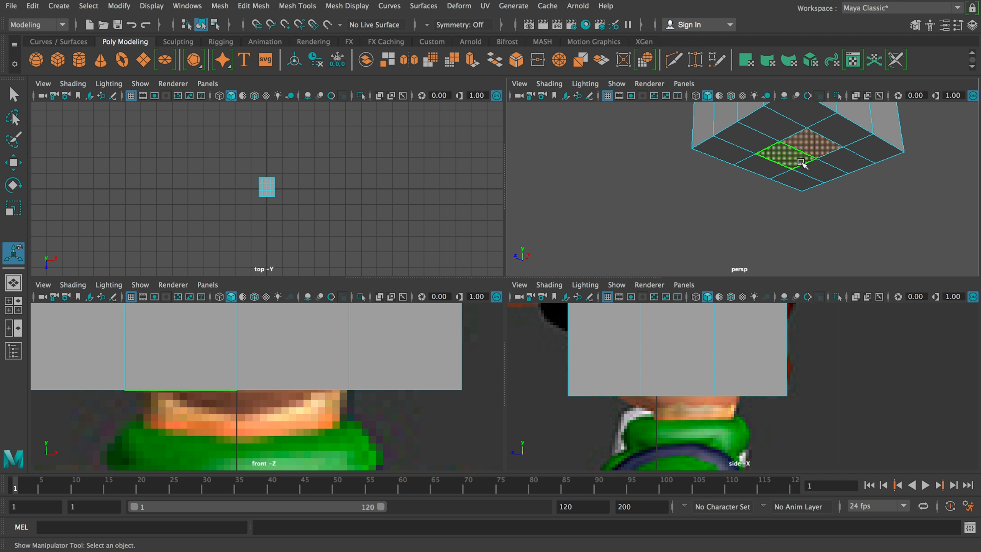
left_click(800, 164, "shift")
key("ctrl+e")
left_click_drag(788, 182, 789, 212)
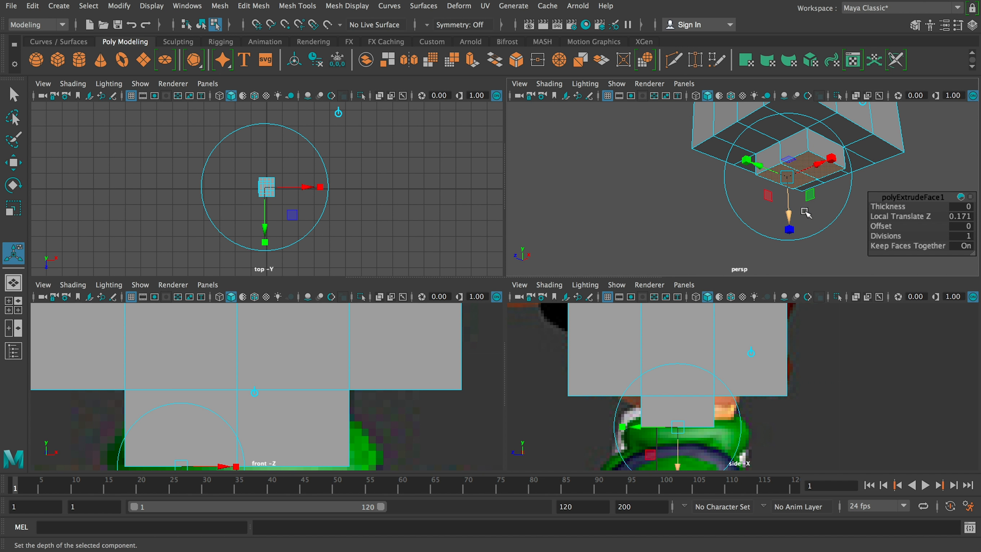
key("ctrl+z")
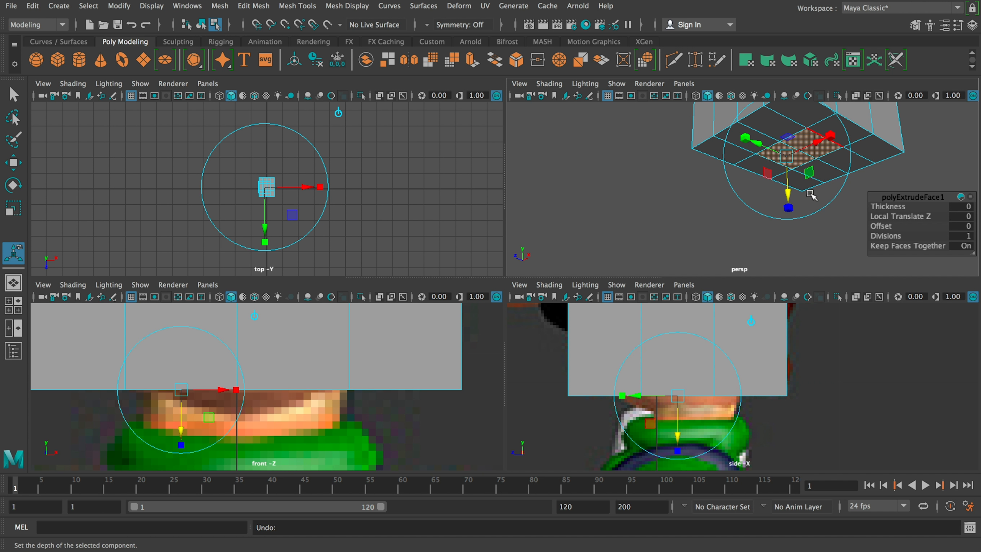
Inspect the cube's underside in smooth mesh preview, return to the unsmoothed display and undo the latest display changes.
scroll(684, 236, "up", 4)
key("3")
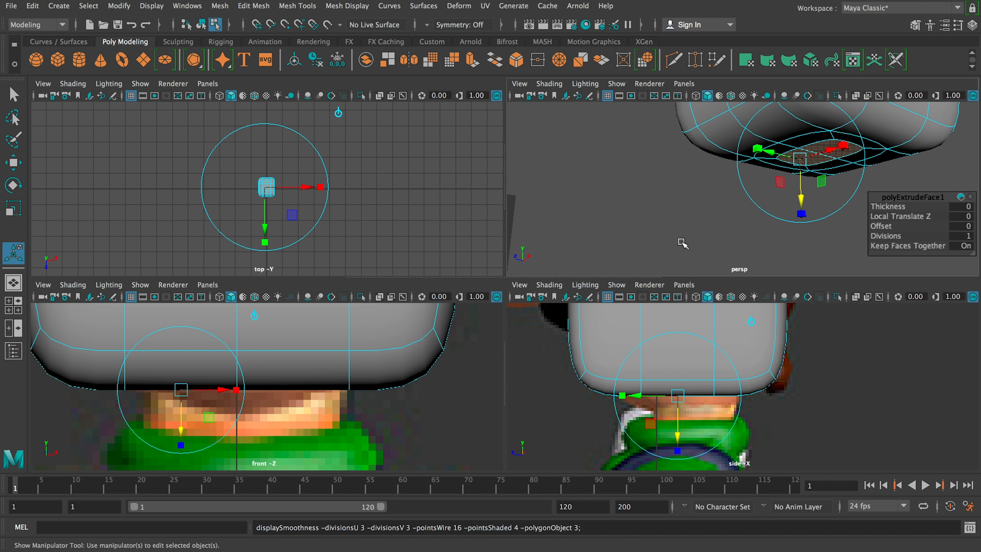
left_click_drag(807, 207, 764, 205, "alt")
key("1")
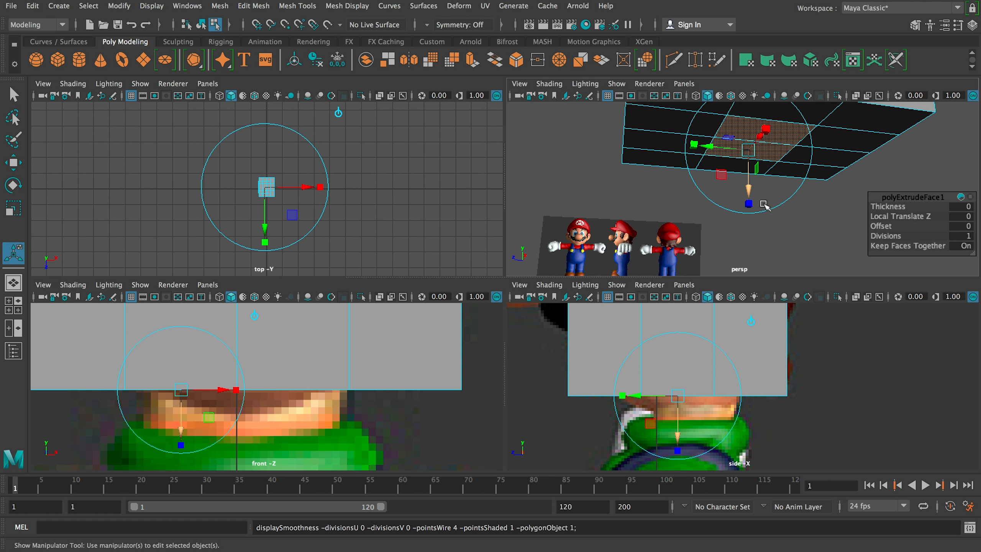
key("ctrl+z")
key("ctrl+z")
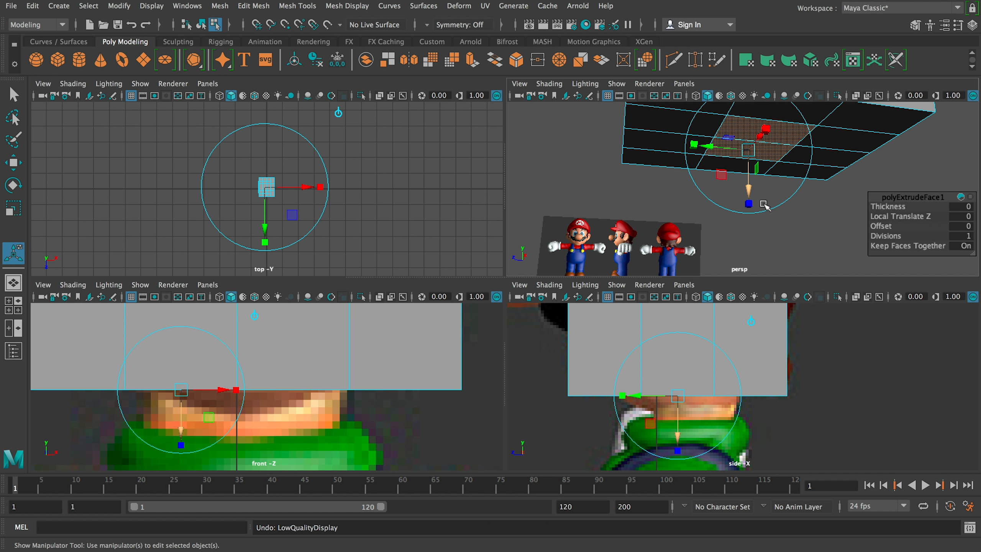
Undo the extrusion of the two center faces on the cube's underside.
key("ctrl+z")
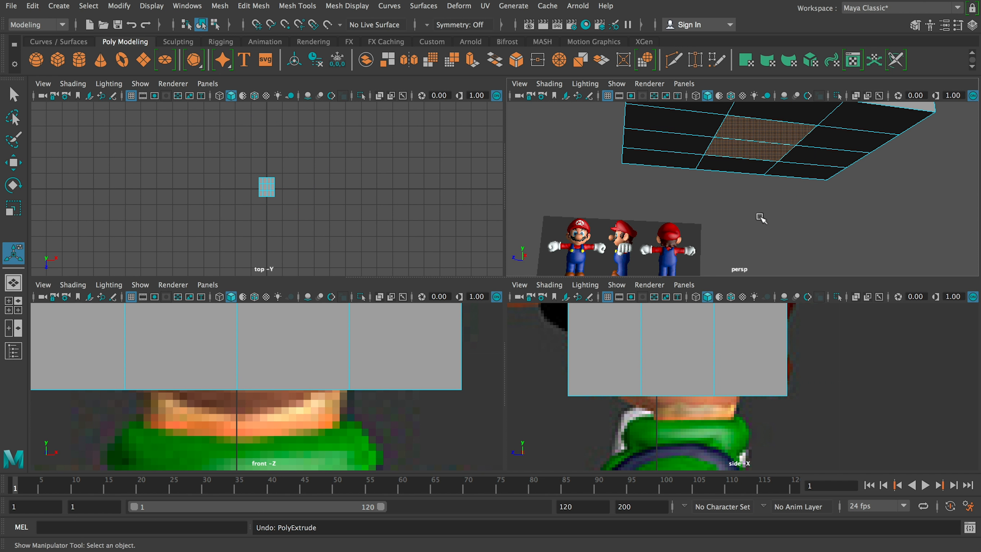
Restart the Mouseposé utility and refit the Maya window to fill the screen.
mouse_move(3, 342)
right_click(48, 380)
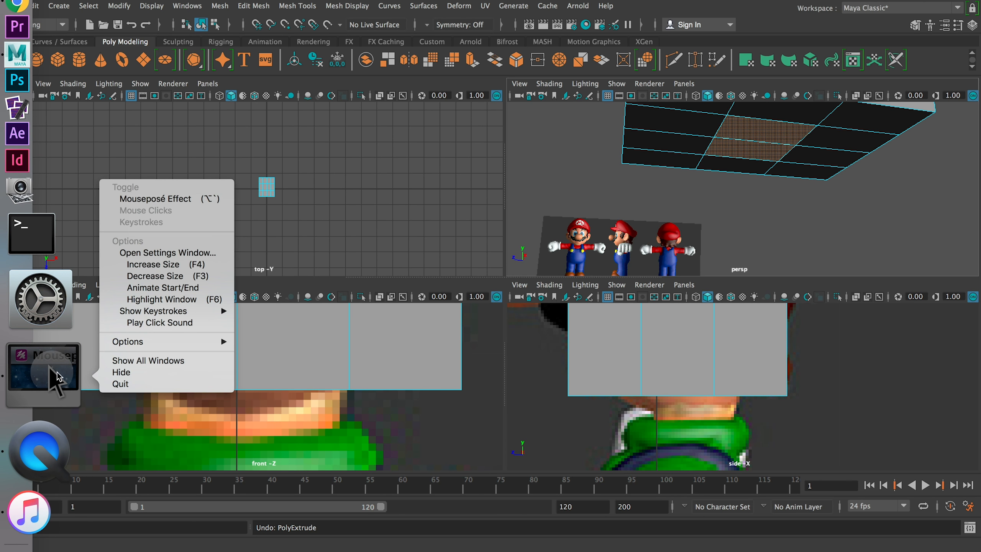
left_click(114, 387)
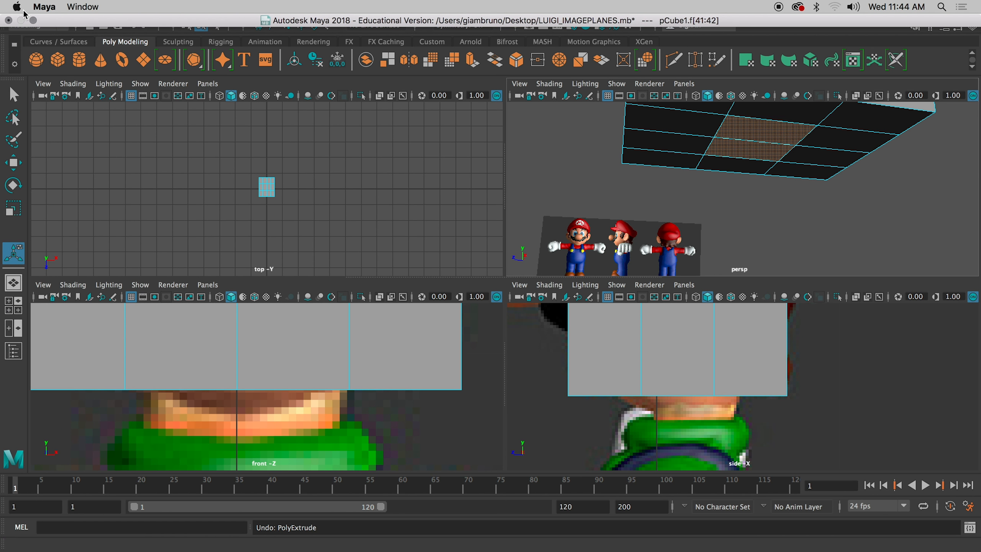
left_click(34, 20)
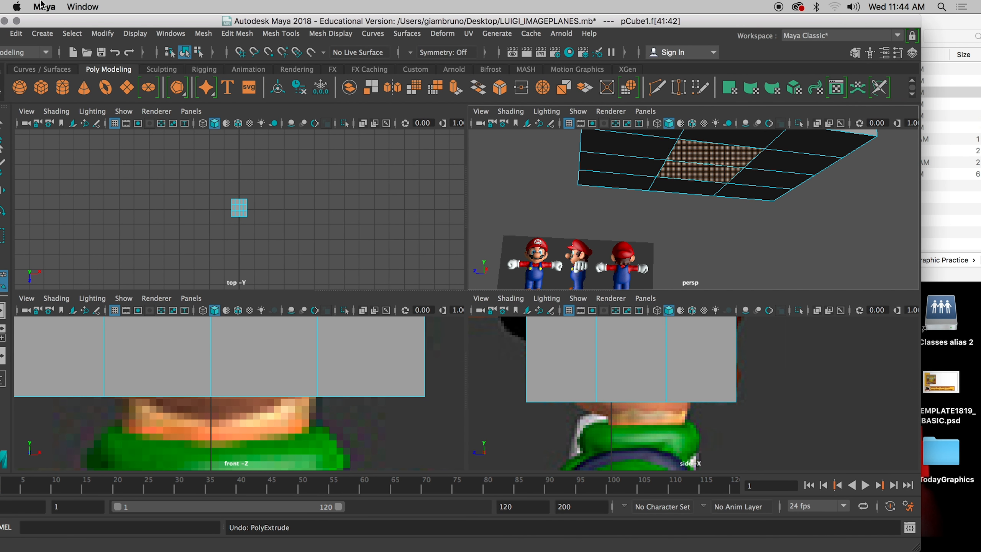
left_click_drag(930, 549, 978, 550)
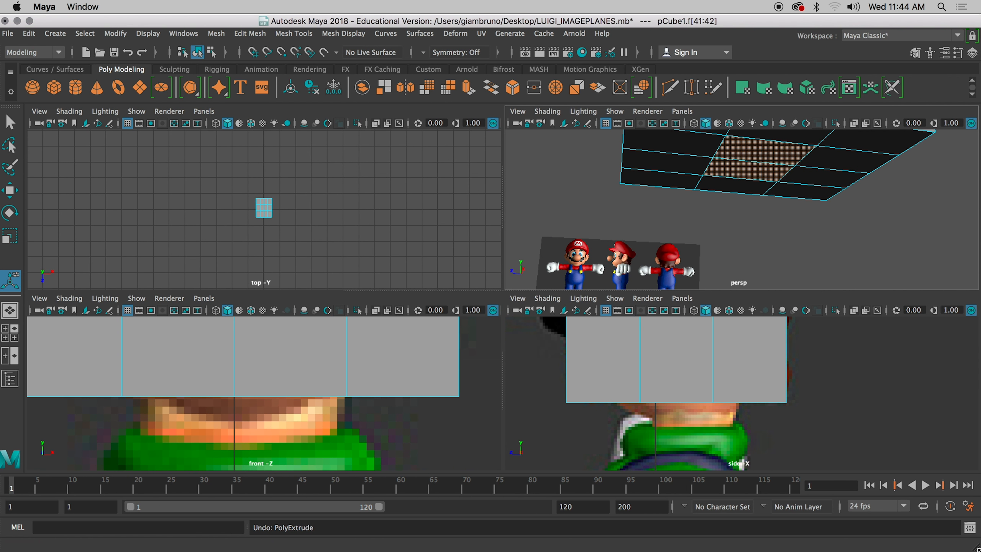
mouse_move(2, 502)
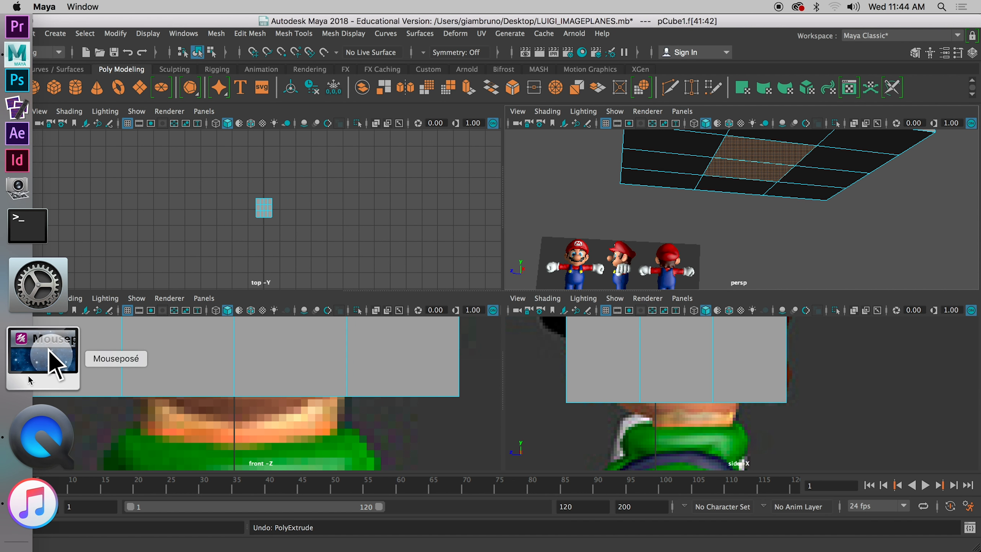
left_click(29, 377)
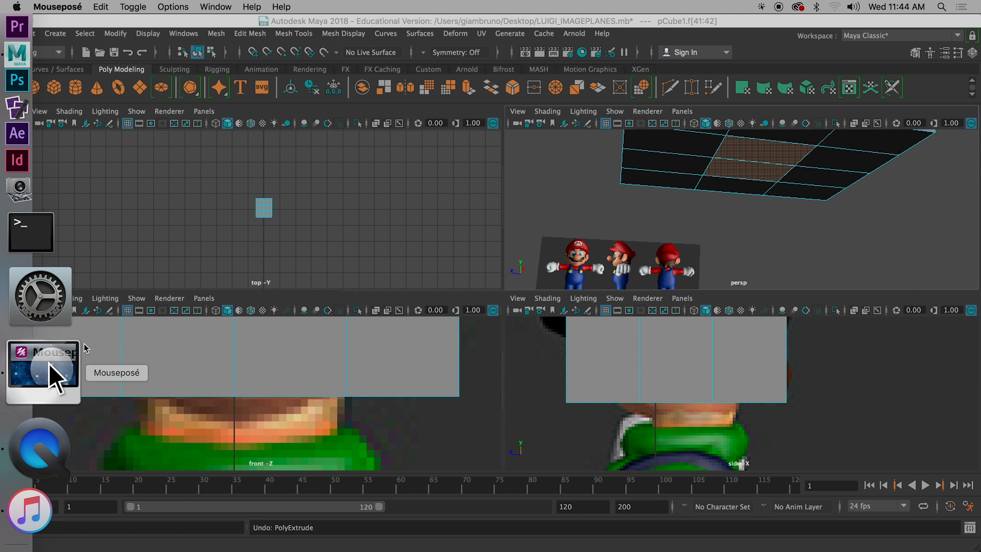
Extrude the two center underside faces and pull them slightly downward along the world vertical axis to start the neck.
left_click(753, 221)
left_click_drag(753, 221, 748, 196, "alt")
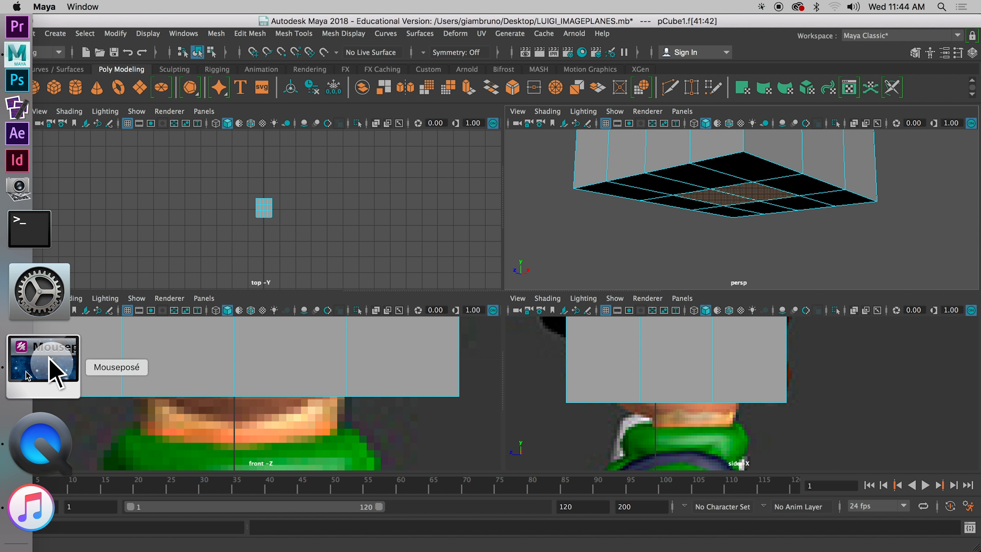
left_click_drag(757, 216, 723, 185, "alt")
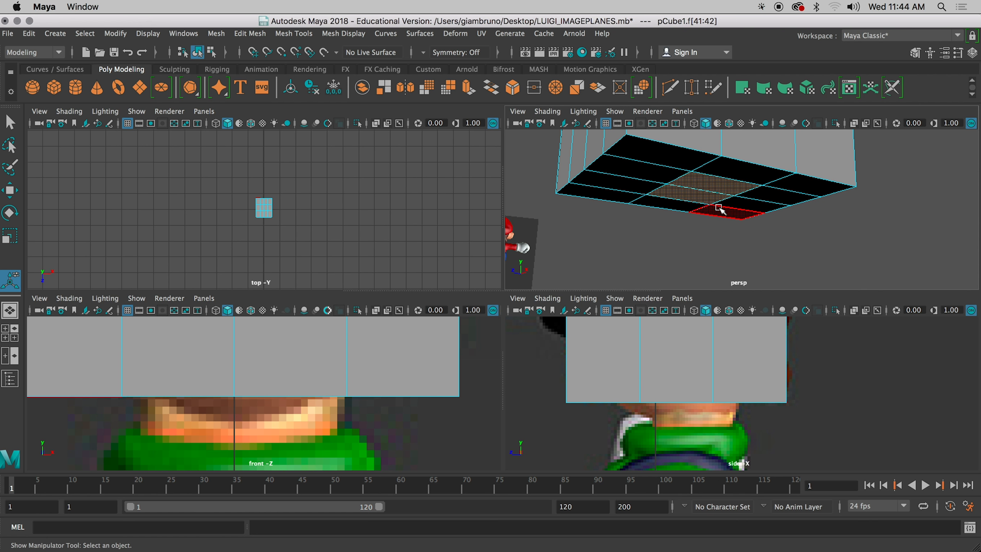
key("ctrl+e")
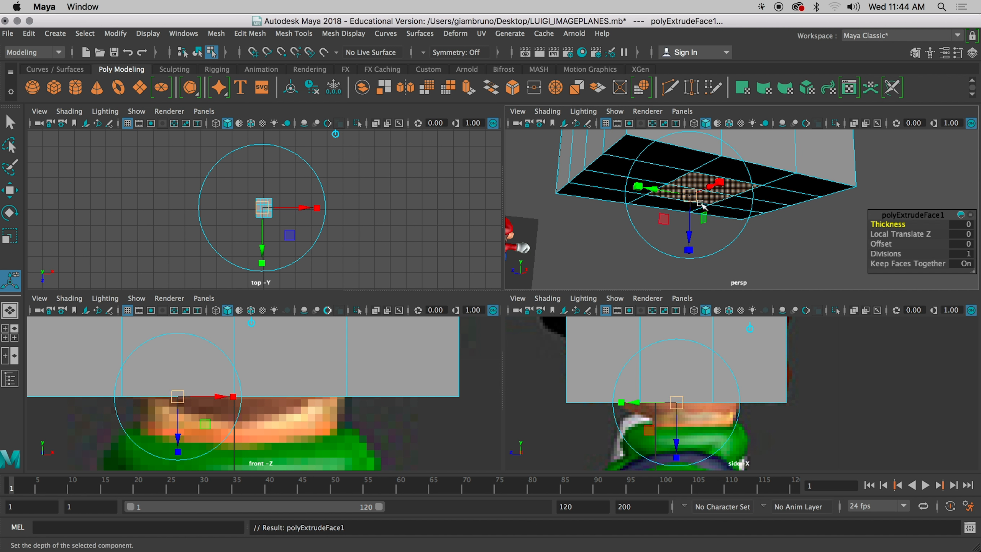
left_click(338, 135)
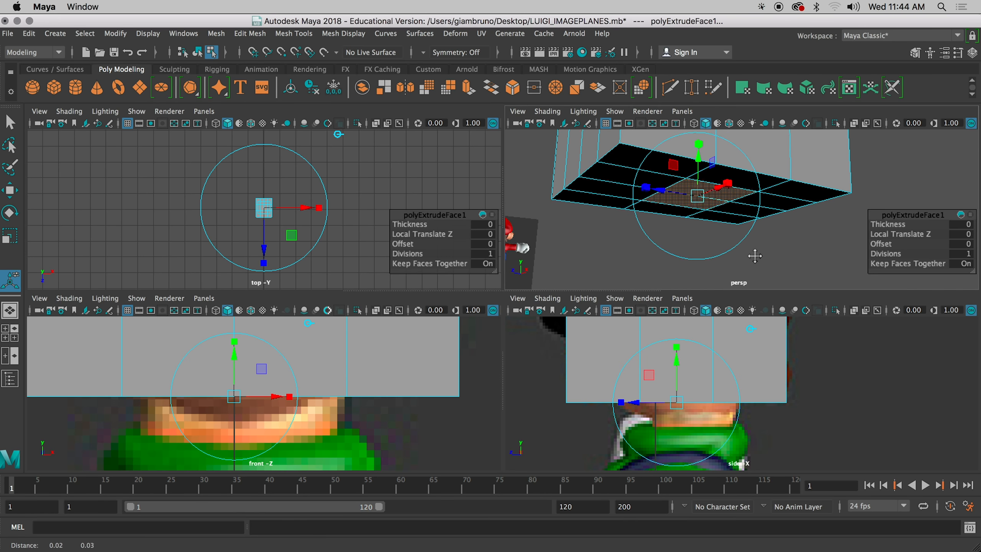
left_click_drag(686, 252, 685, 229, "alt")
left_click_drag(683, 195, 685, 198)
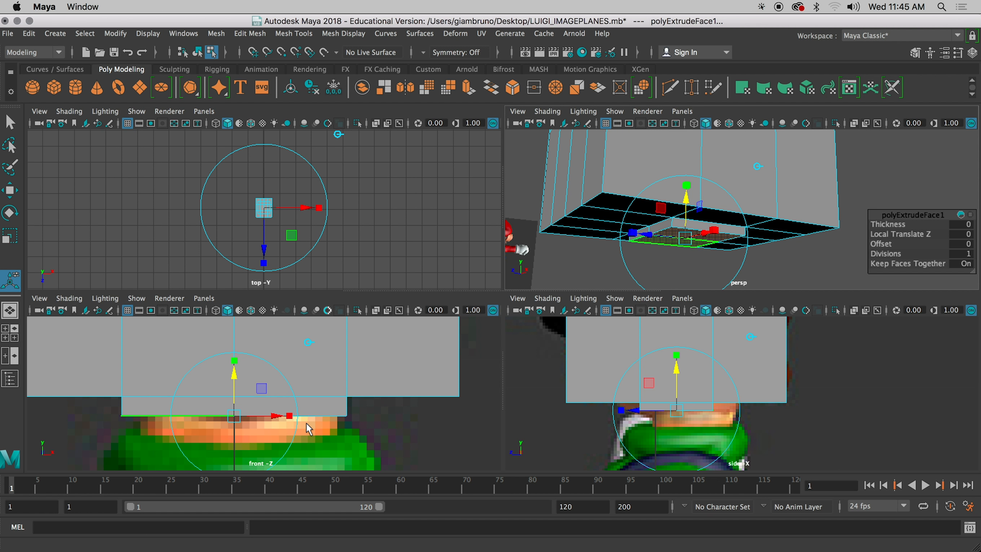
left_click_drag(233, 374, 240, 362)
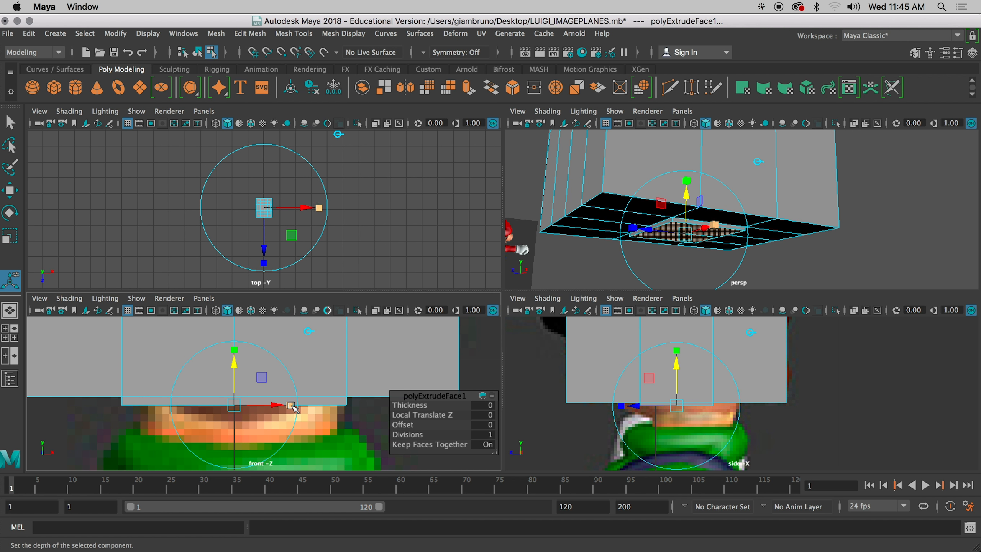
Narrow the extruded faces in width, shift them back over the neck in the side reference and lower them slightly.
left_click_drag(292, 405, 288, 407)
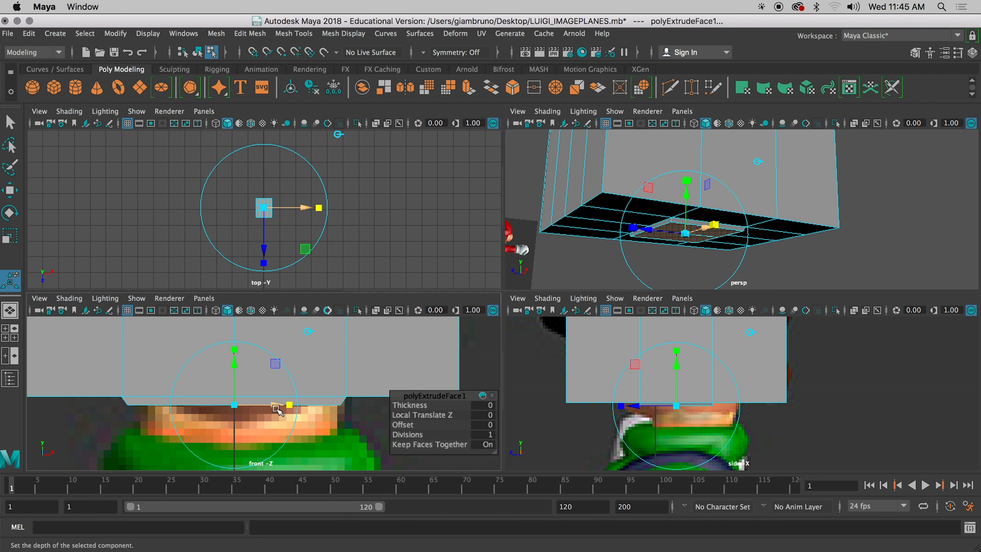
scroll(678, 436, "up", 8)
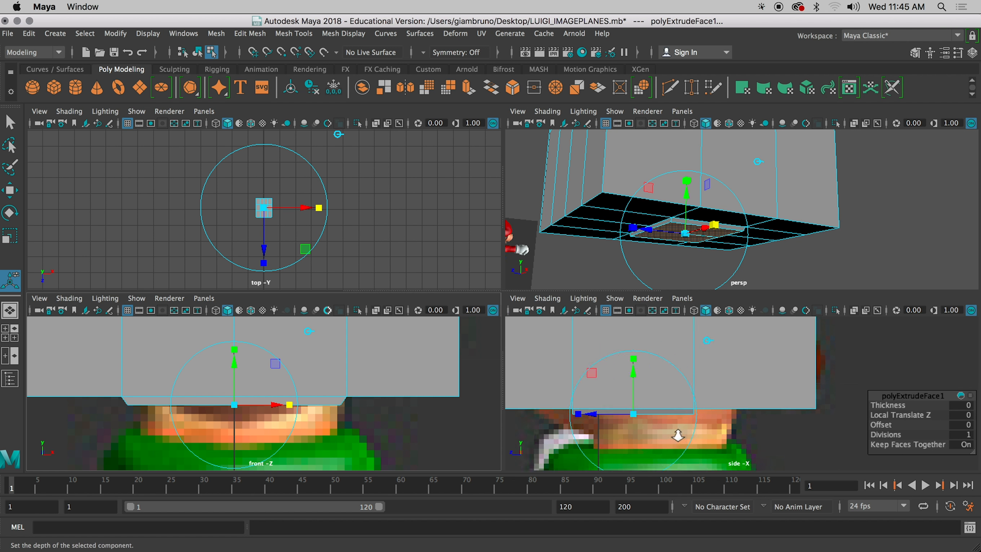
middle_click_drag(712, 459, 783, 432, "alt")
left_click_drag(602, 394, 658, 397)
left_click_drag(703, 353, 705, 360)
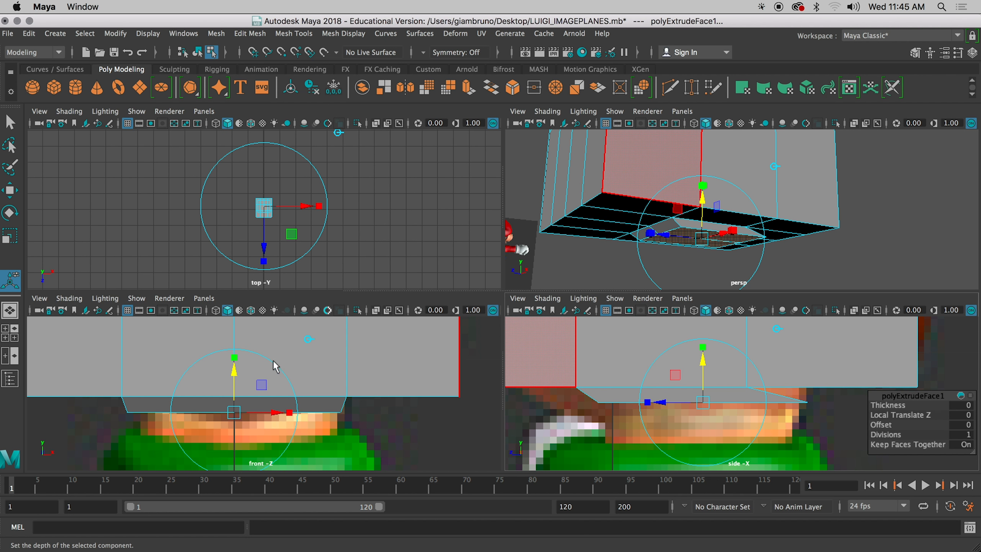
left_click_drag(234, 372, 236, 374)
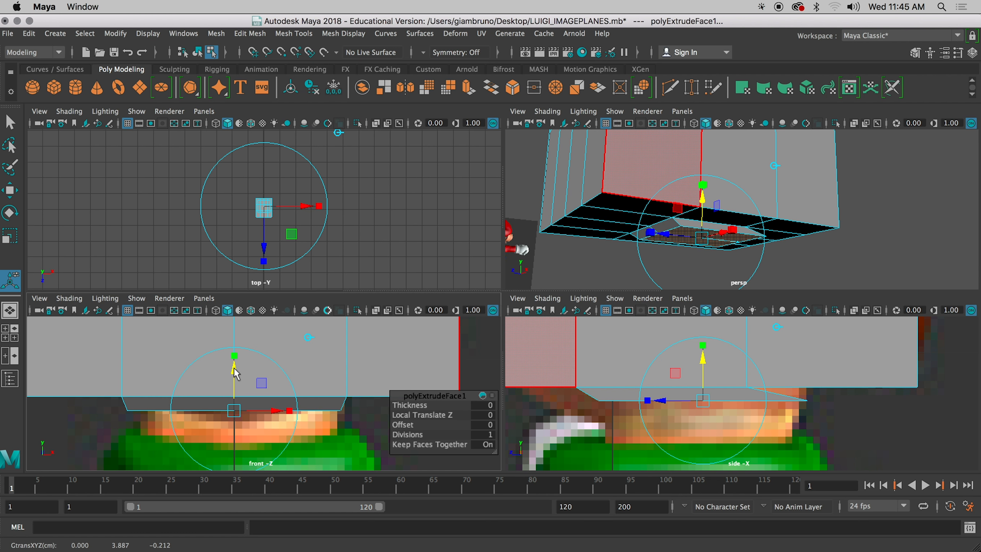
Extrude the neck faces again, straight down to the green collar in world axis mode.
key("ctrl+e")
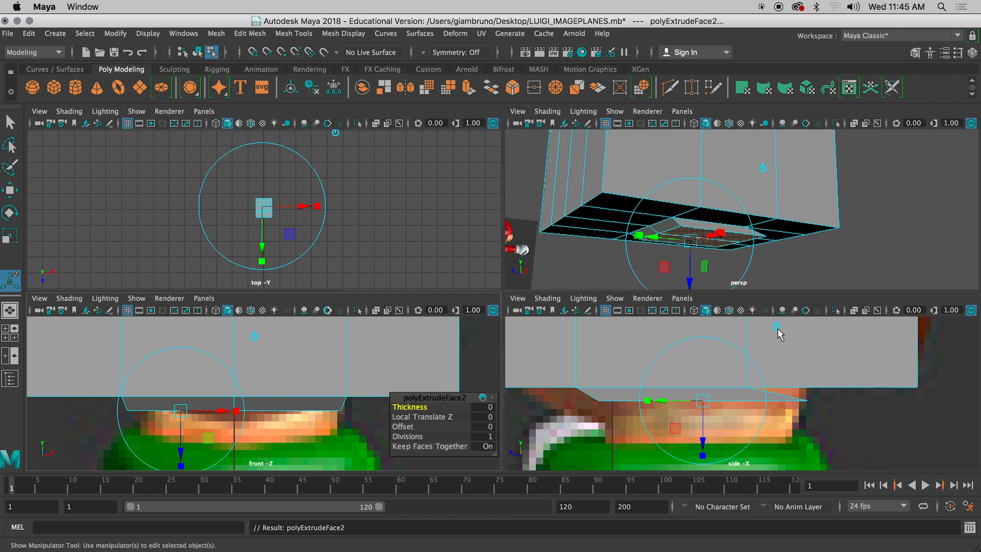
left_click(777, 328)
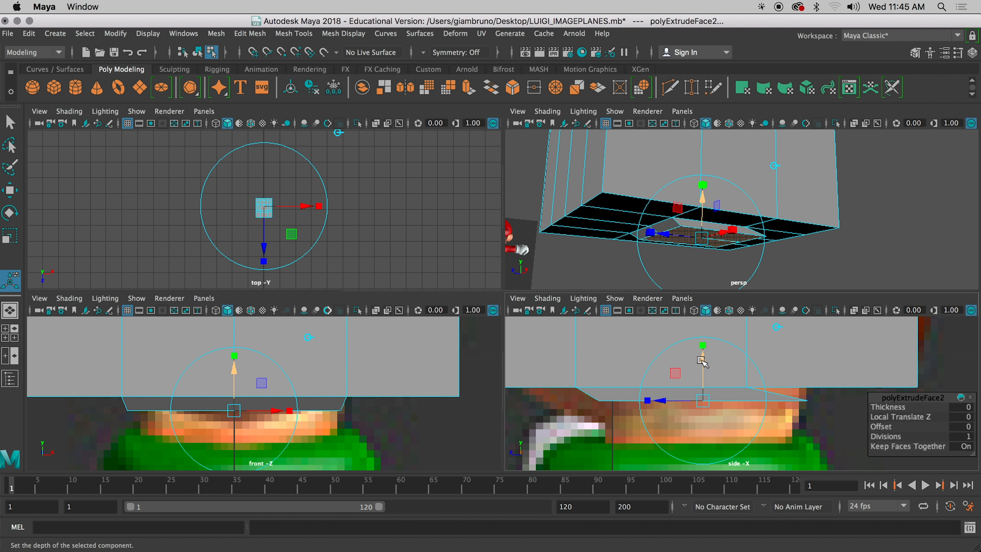
left_click_drag(701, 361, 696, 403)
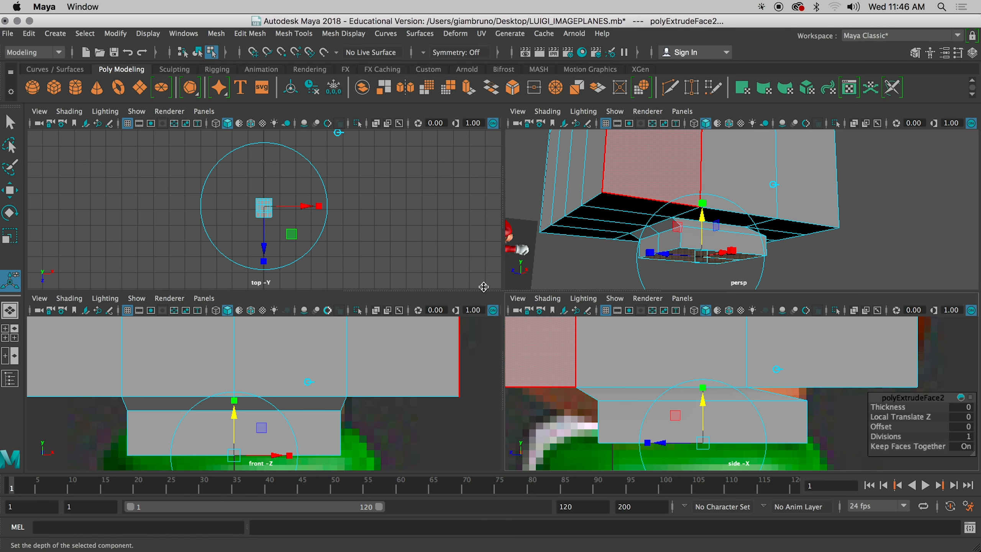
Enlarge the front and side views, taper the neck's lower end in width and adjust its height slightly.
left_click_drag(484, 287, 483, 150)
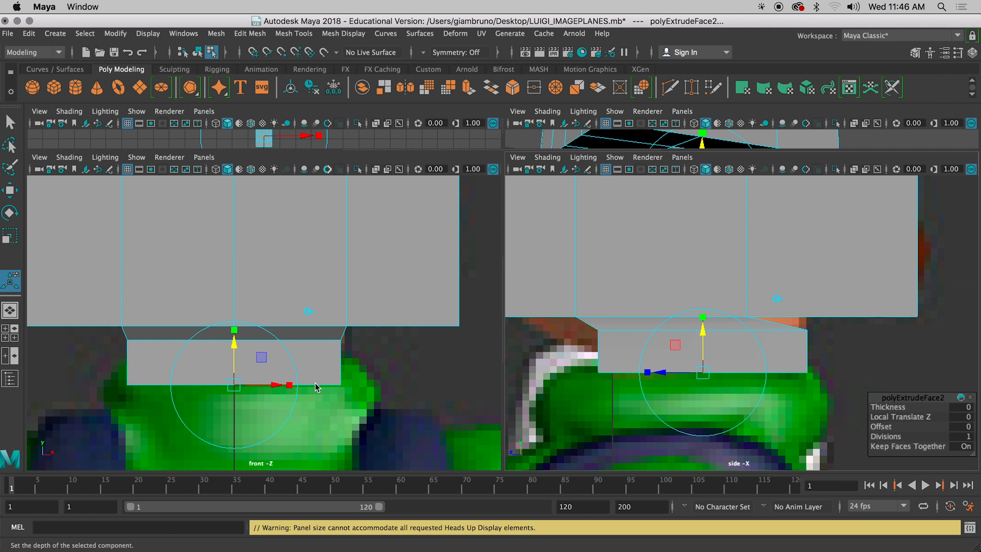
mouse_move(290, 387)
left_mouse_down()
mouse_move(269, 385)
mouse_move(287, 385)
left_mouse_up()
key("w")
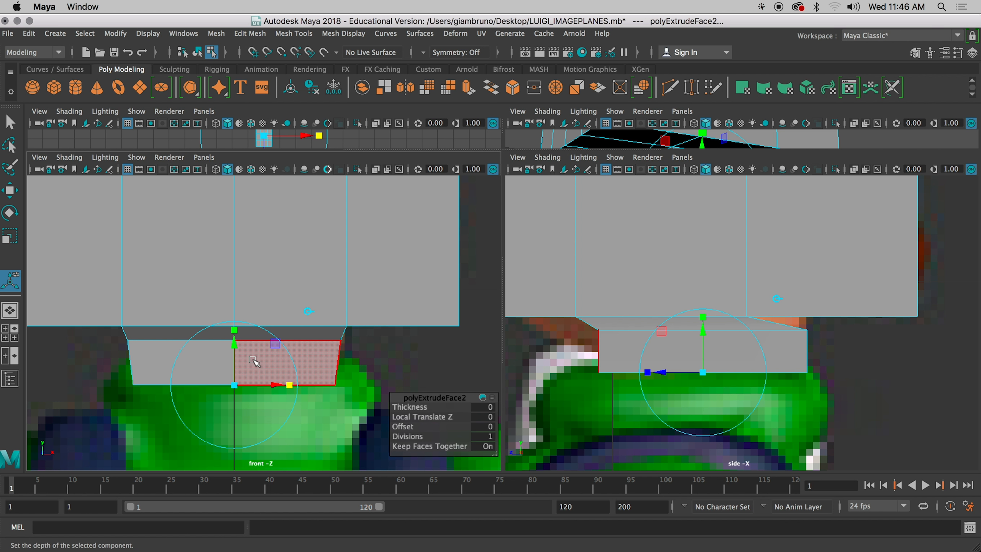
left_click_drag(234, 342, 234, 340)
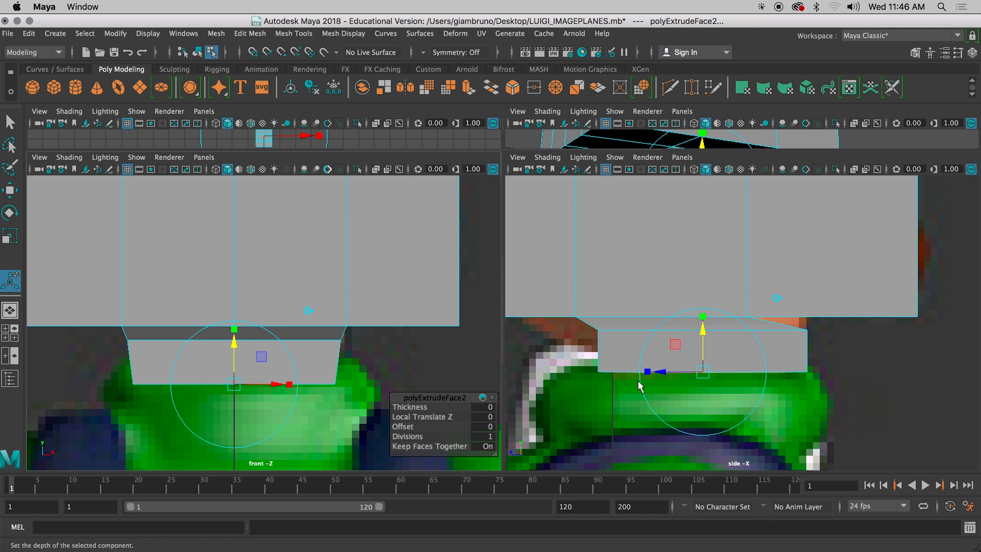
Examine the Mario and Luigi reference figures in the side view and refocus on the neck extrusion.
scroll(846, 440, "down", 10)
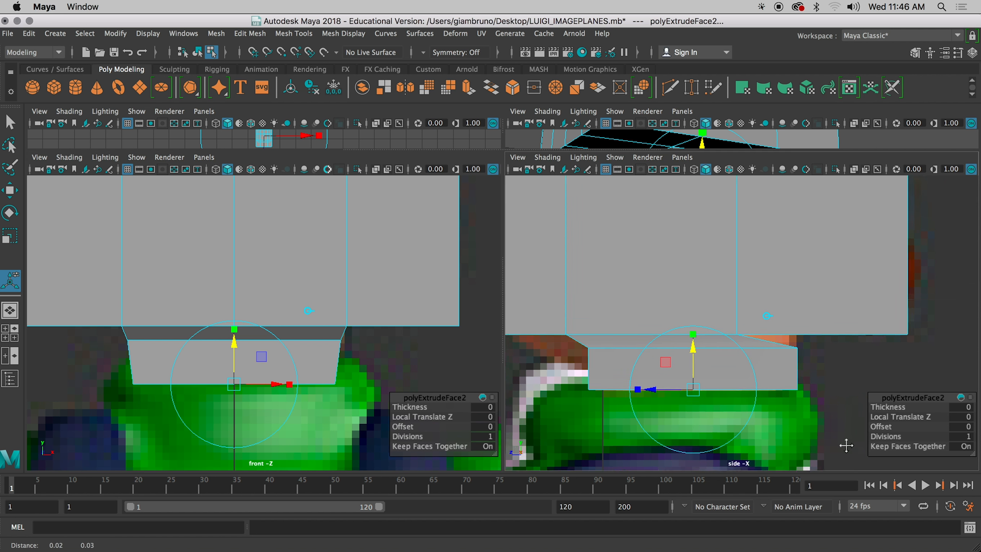
scroll(742, 292, "up", 10)
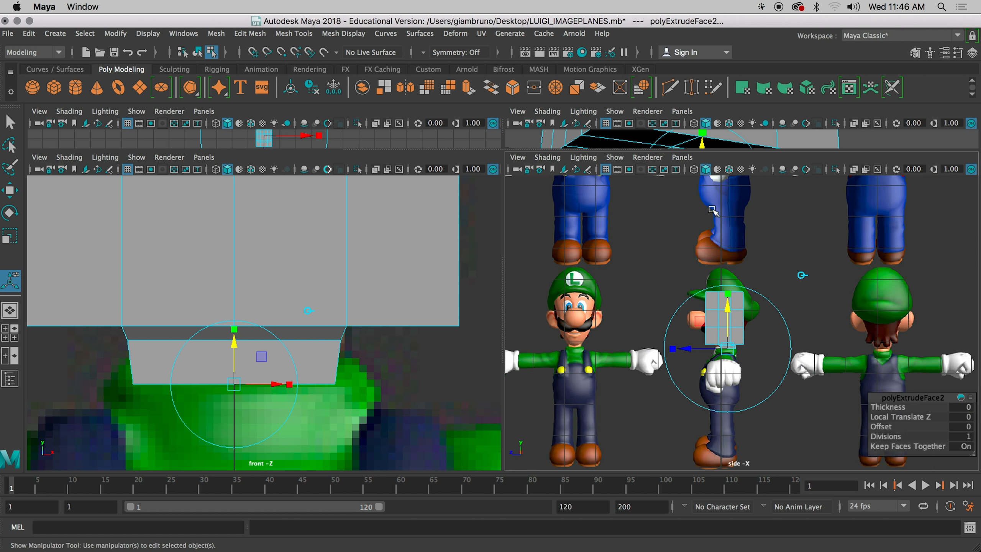
scroll(742, 292, "up", 3)
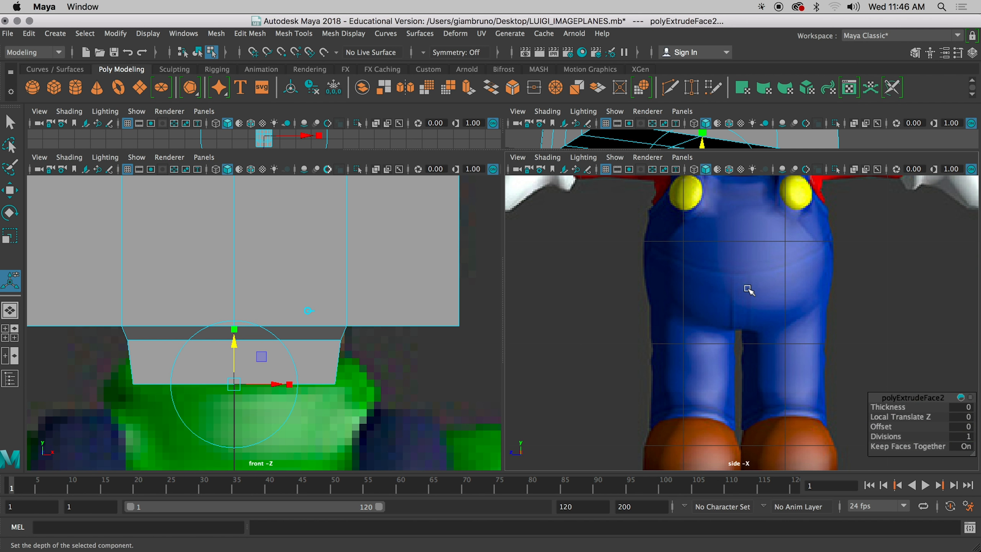
middle_click_drag(745, 287, 751, 423, "alt")
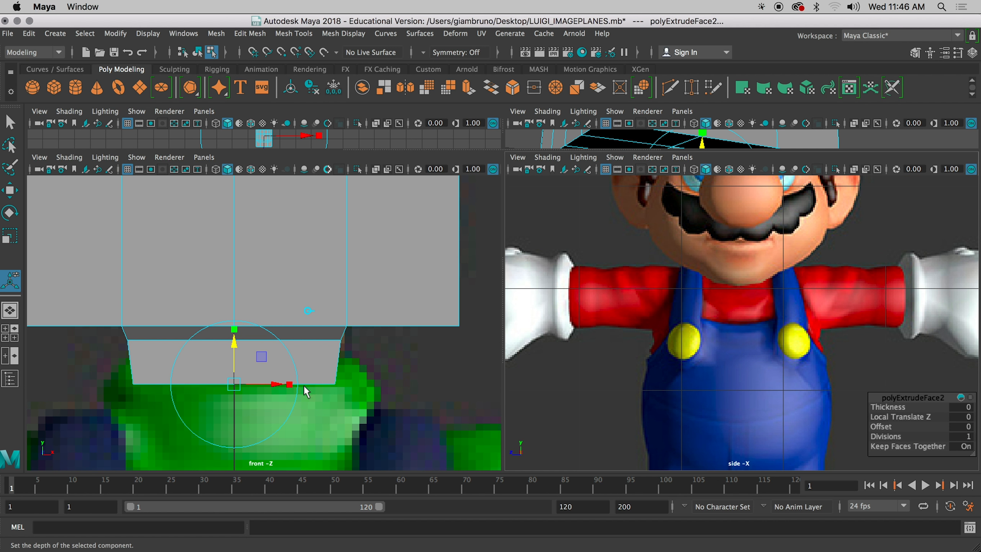
scroll(671, 352, "down", 8)
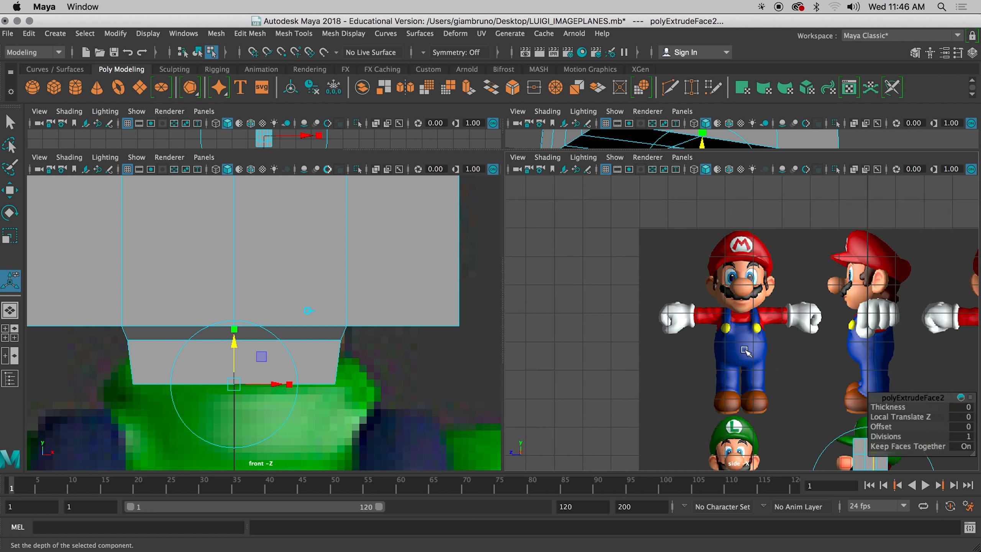
middle_click_drag(696, 445, 714, 247, "alt")
scroll(734, 365, "up", 4)
scroll(722, 366, "up", 3)
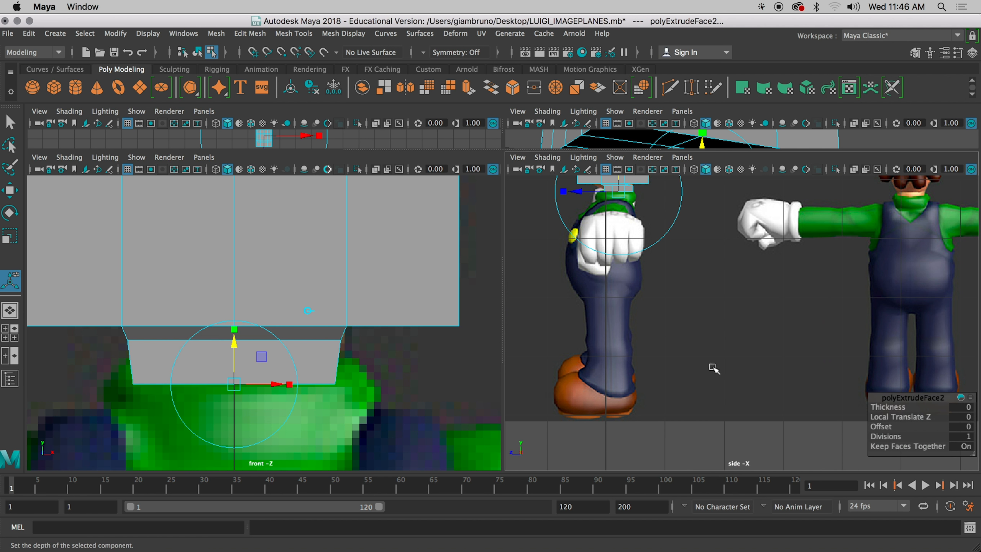
scroll(705, 367, "up", 3)
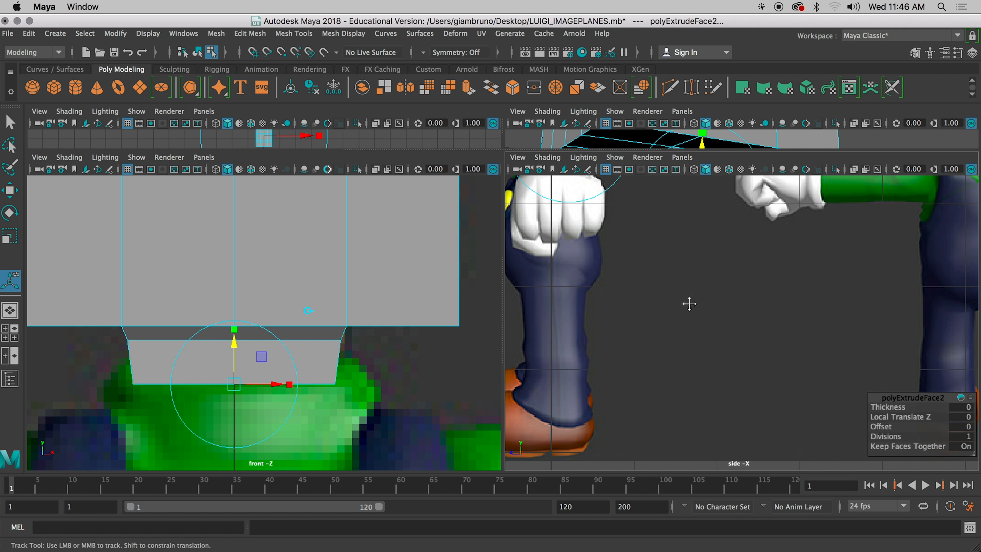
middle_click_drag(687, 305, 674, 379, "alt")
scroll(616, 357, "up", 5)
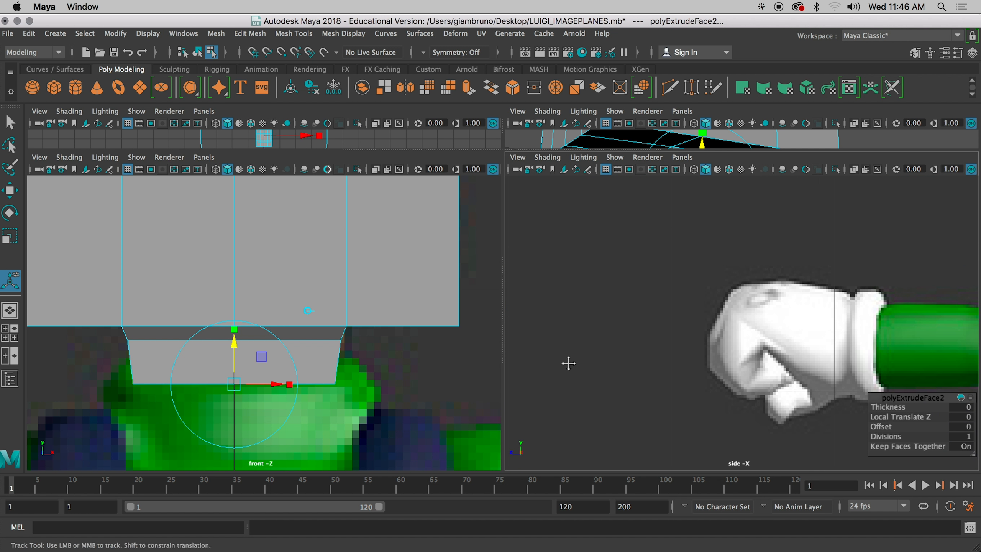
key("f")
scroll(704, 389, "up", 3)
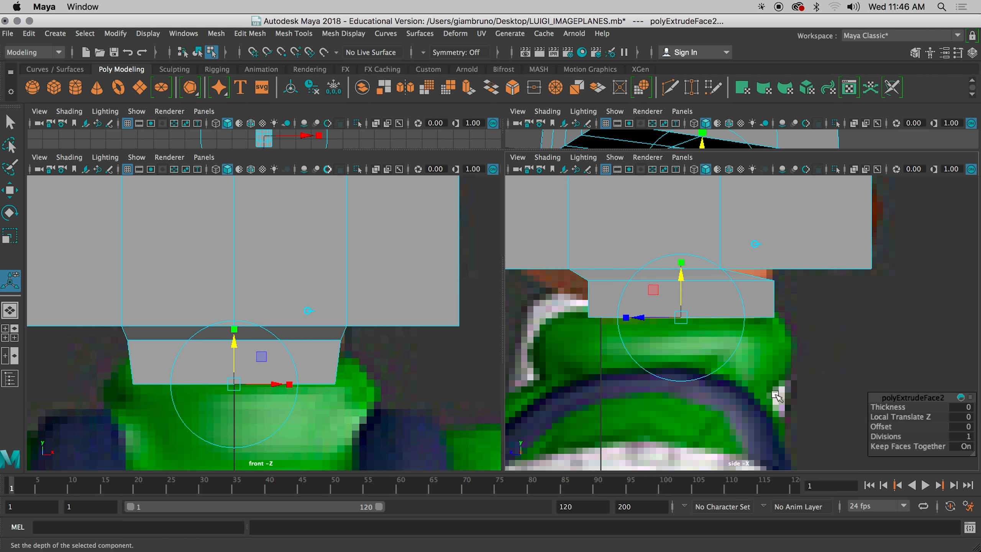
Raise the neck's lower end slightly and extrude it again by a thin amount, with Local Translate Z about 0.009.
left_click_drag(680, 278, 678, 278)
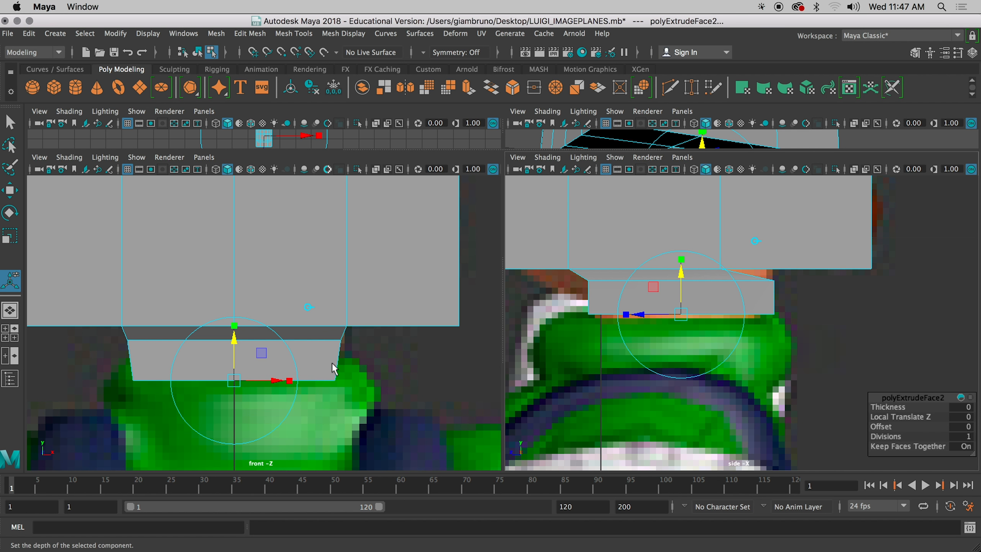
key("ctrl+e")
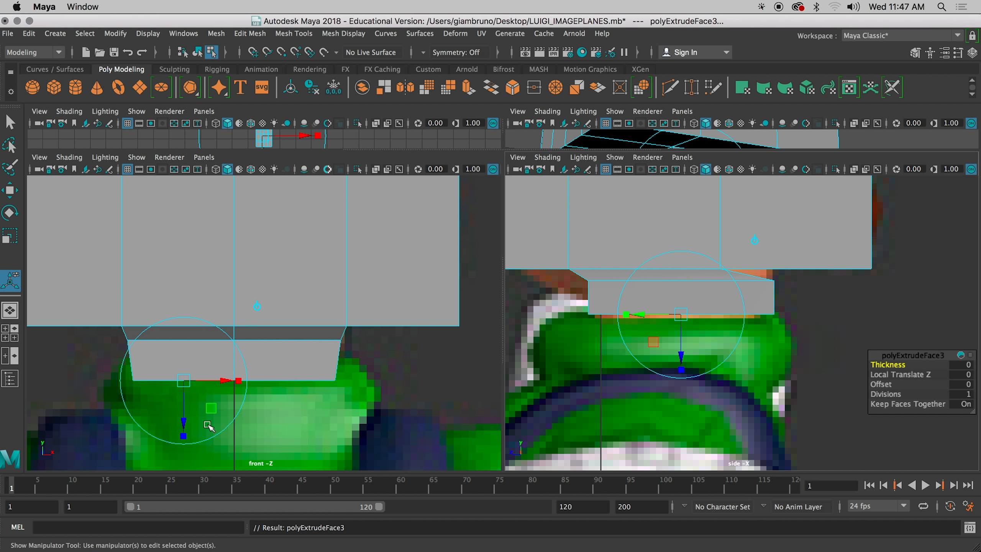
left_click_drag(184, 423, 184, 428)
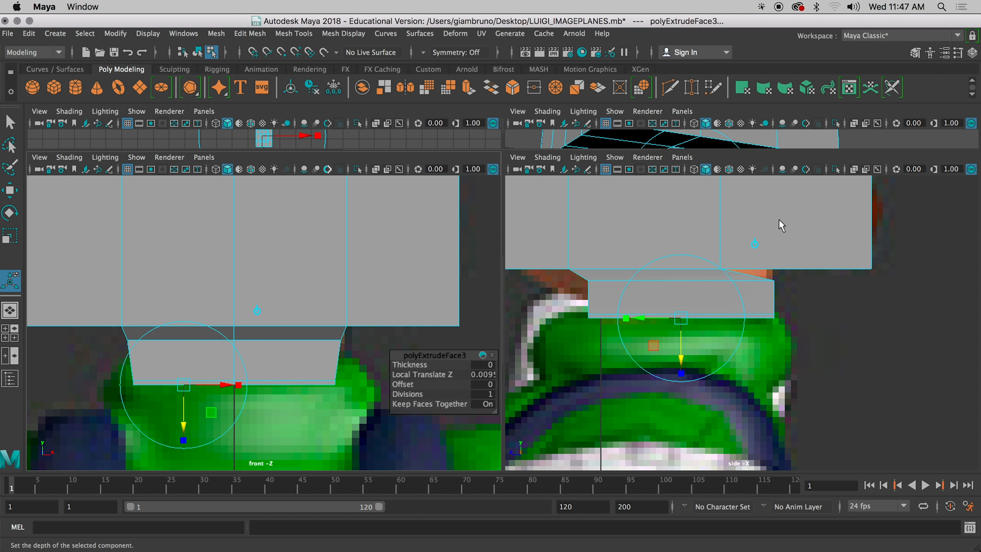
In world axis mode, lower the thin neck extrusion slightly and widen it in the front view to match the green collar's width.
left_click(756, 242)
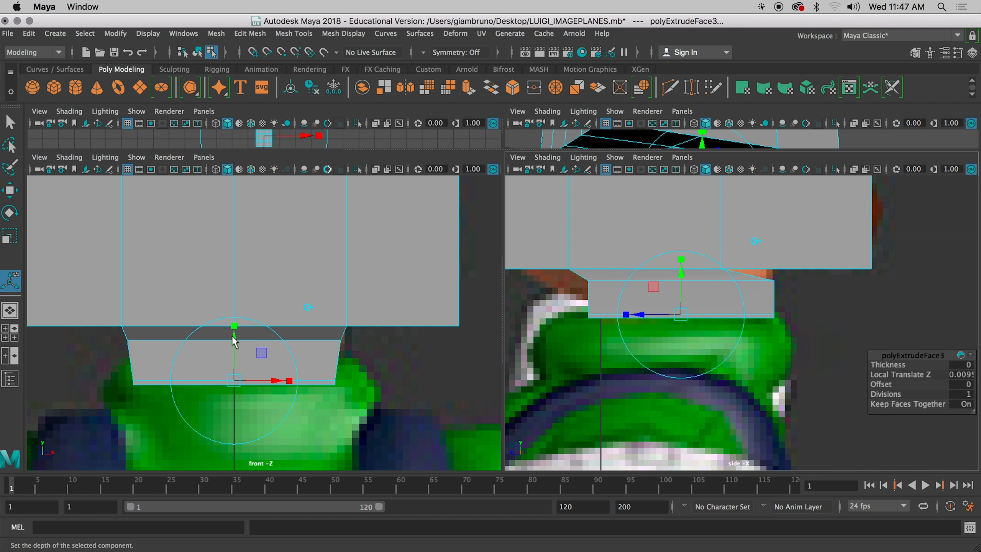
left_click_drag(234, 334, 234, 343)
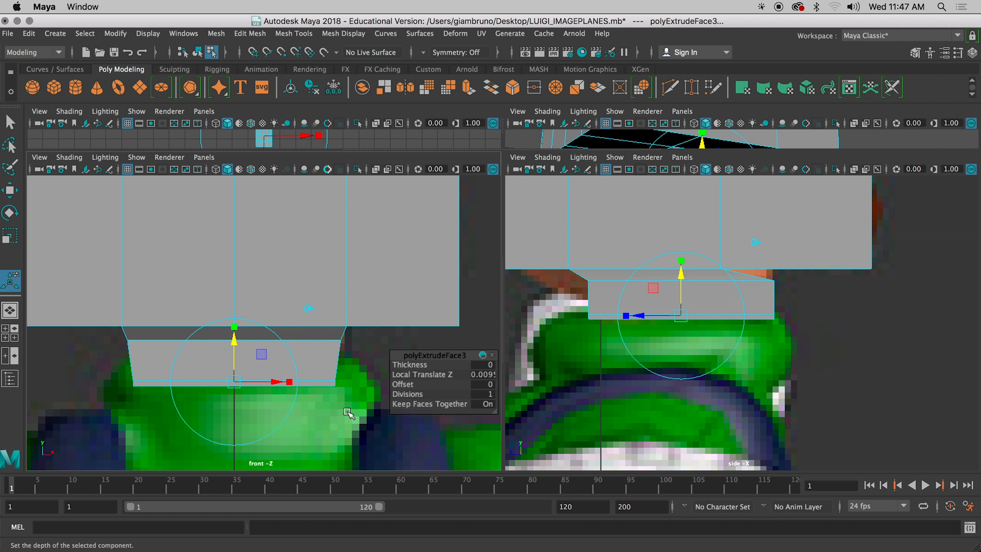
left_click_drag(300, 381, 320, 382)
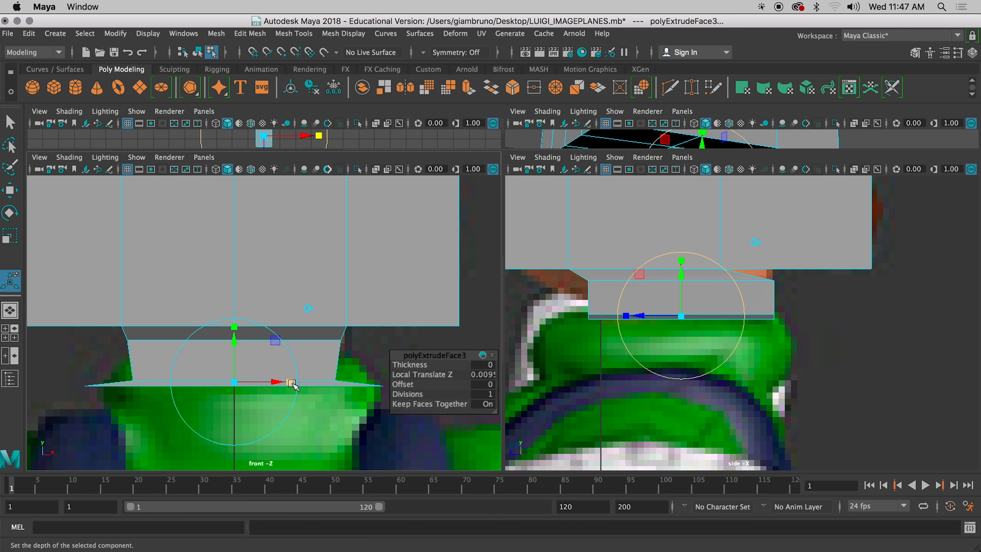
left_click(290, 383)
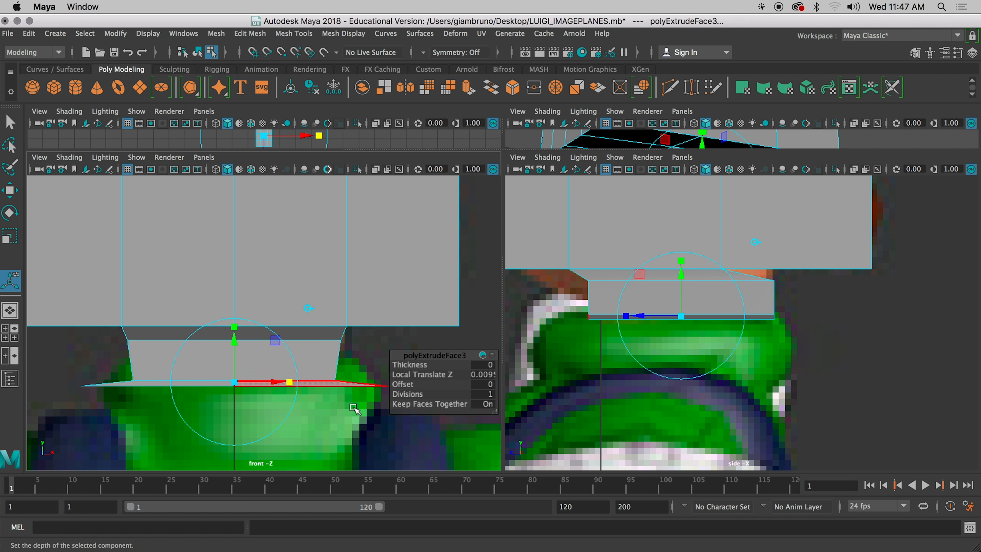
middle_click_drag(321, 405, 280, 376, "alt")
left_click(249, 352)
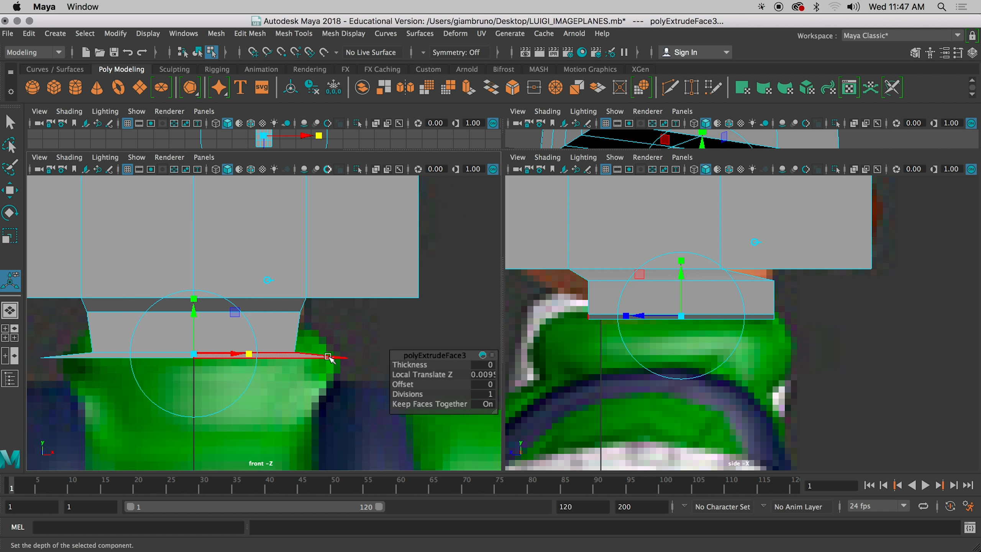
left_click(250, 352)
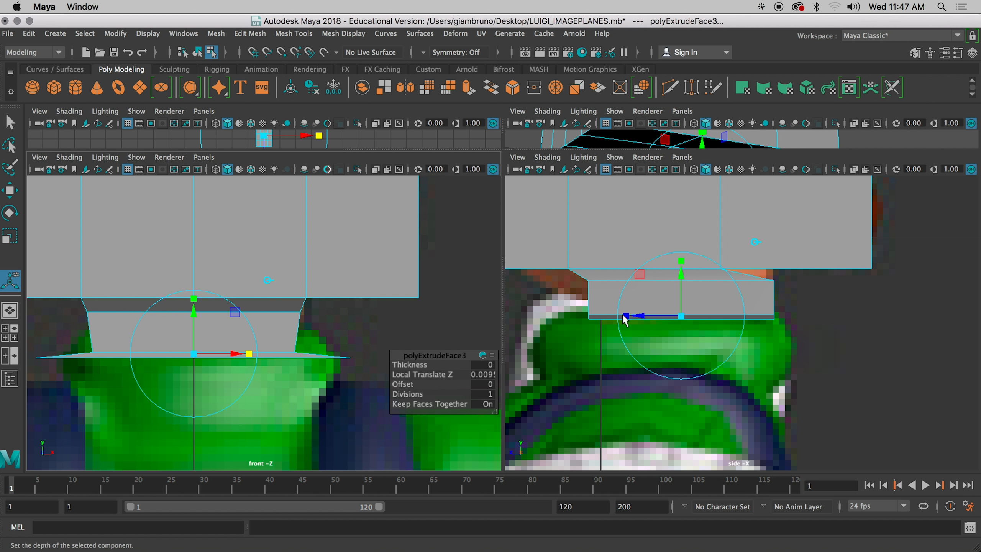
Shift the collar's rim forward in the side view, widen its depth to the reference collar and lower it slightly.
mouse_move(627, 318)
left_mouse_down()
mouse_move(598, 314)
mouse_move(638, 316)
mouse_move(609, 318)
left_mouse_up()
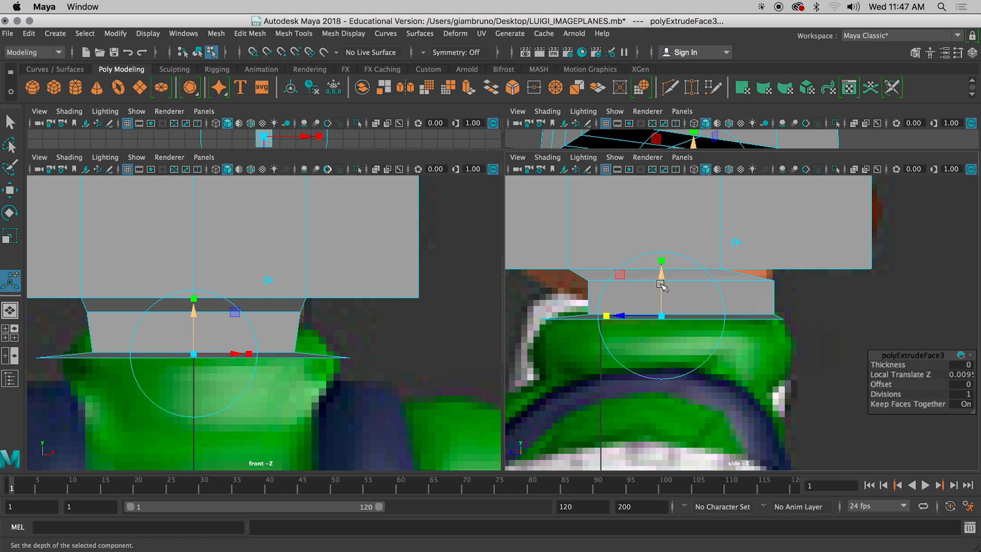
left_click_drag(660, 274, 660, 276)
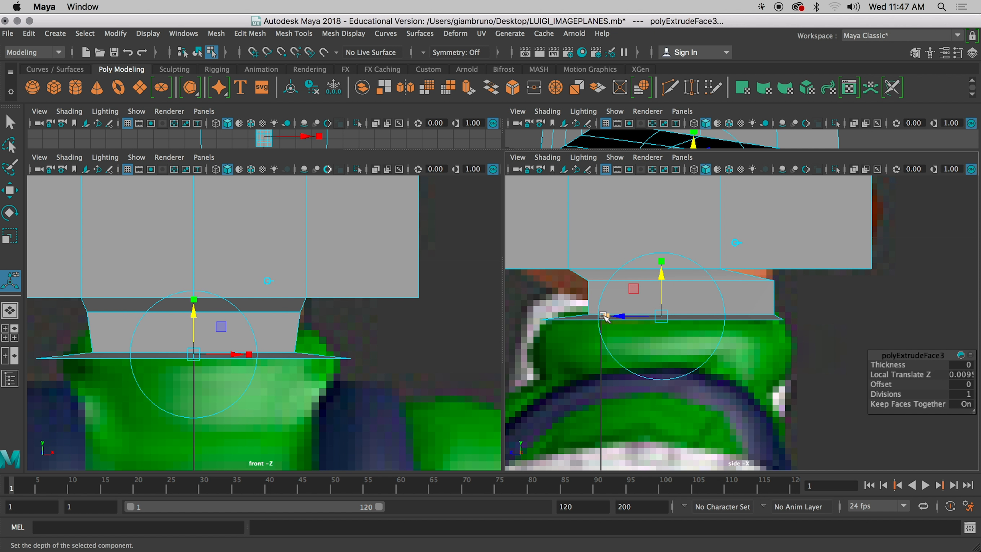
left_click_drag(598, 317, 607, 320)
key("z")
left_click_drag(611, 317, 605, 320)
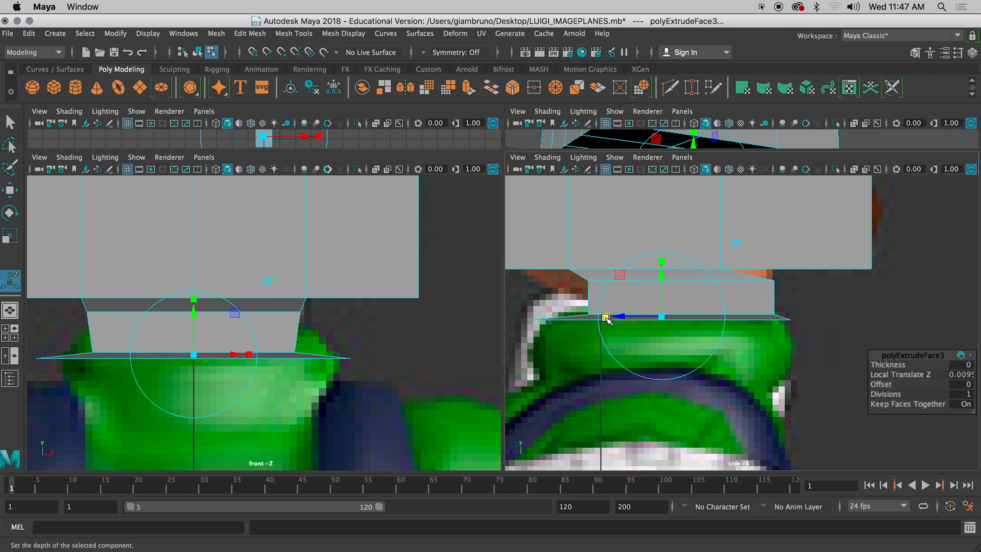
left_click_drag(661, 275, 662, 279)
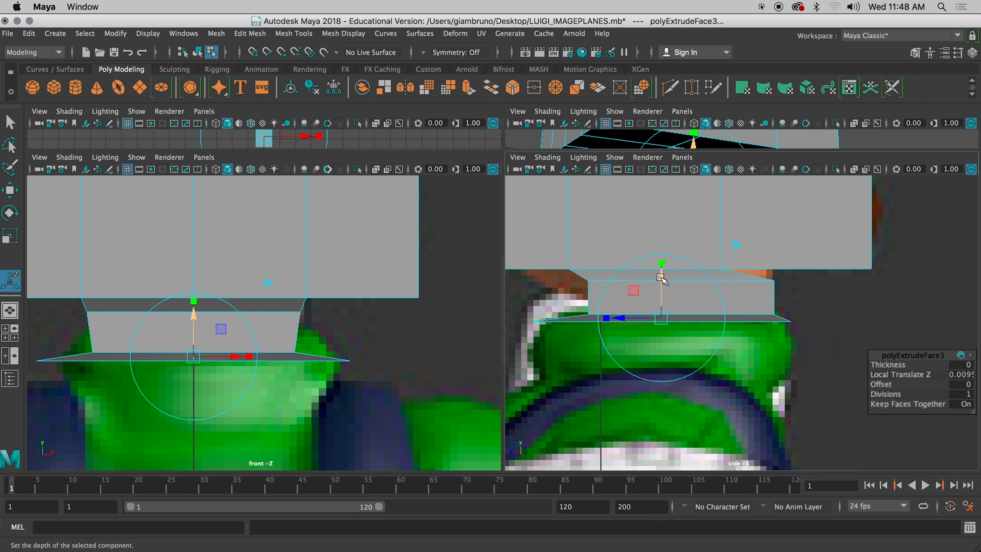
Extrude the collar faces down and flare the new lower edge outward in both depth and width.
key("ctrl+e")
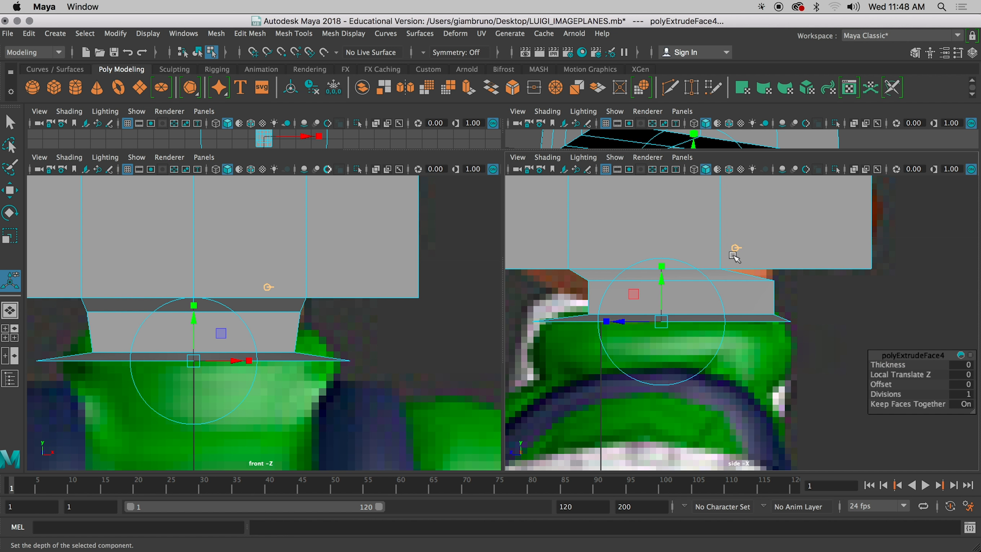
left_click_drag(661, 279, 662, 310)
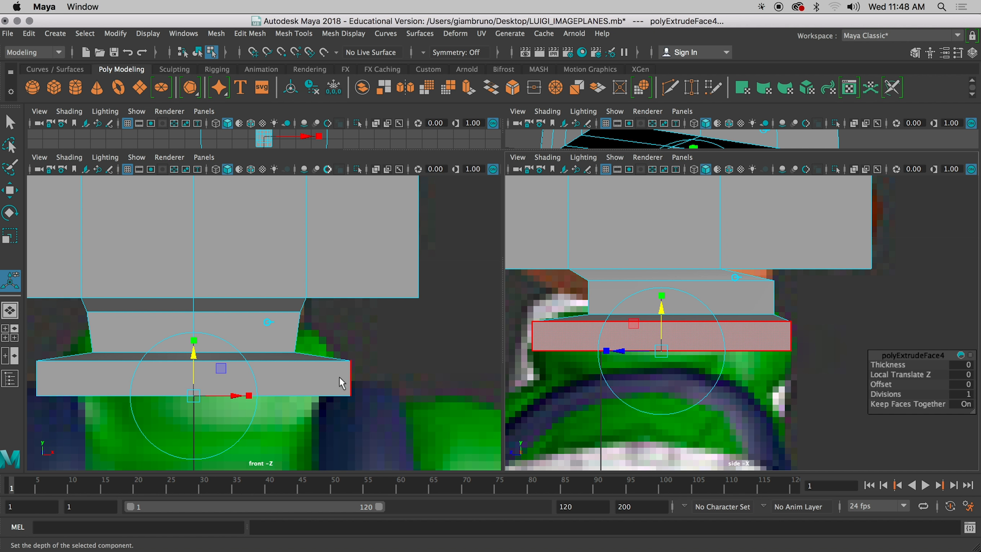
left_click_drag(605, 351, 603, 355)
left_click_drag(661, 318, 661, 313)
left_click_drag(603, 348, 603, 347)
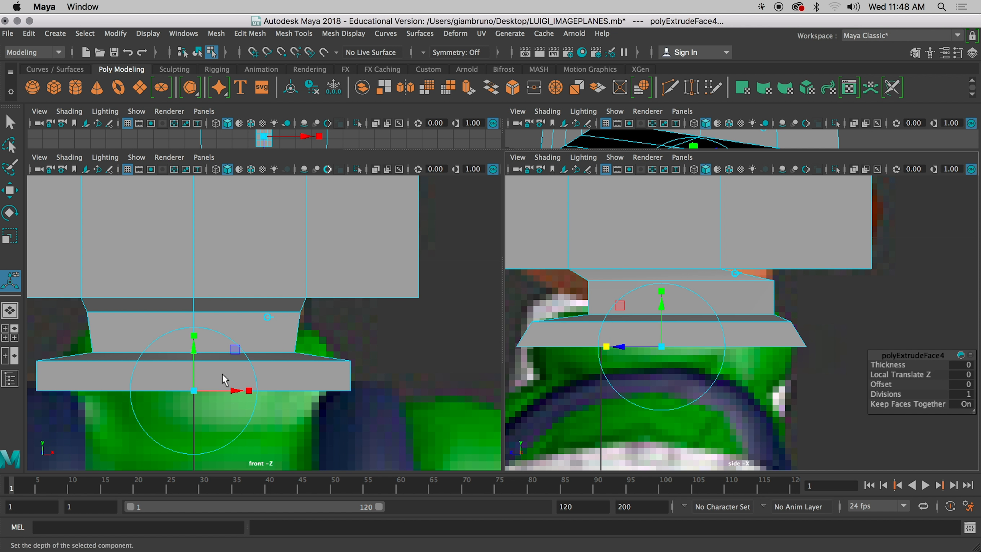
left_click_drag(254, 390, 254, 390)
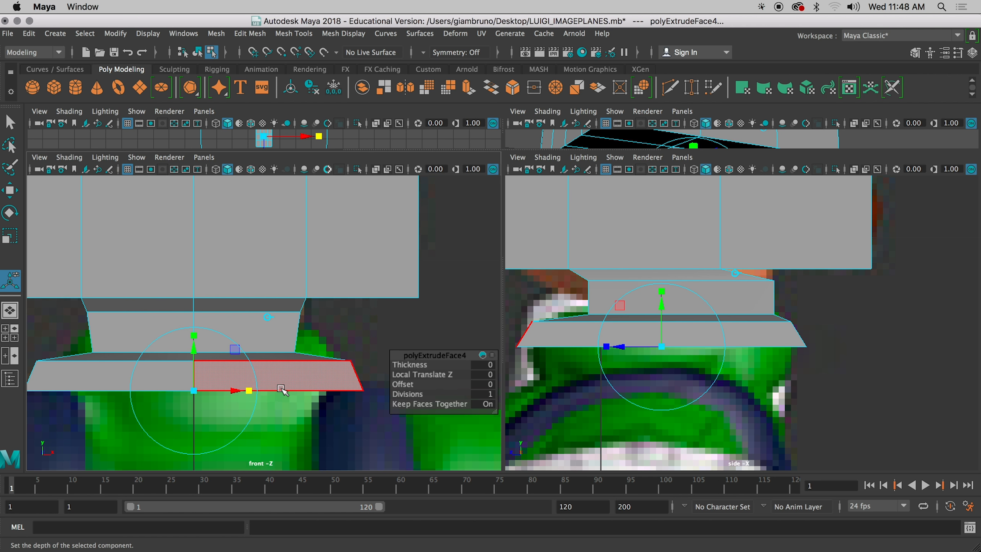
middle_click_drag(300, 421, 295, 324, "alt")
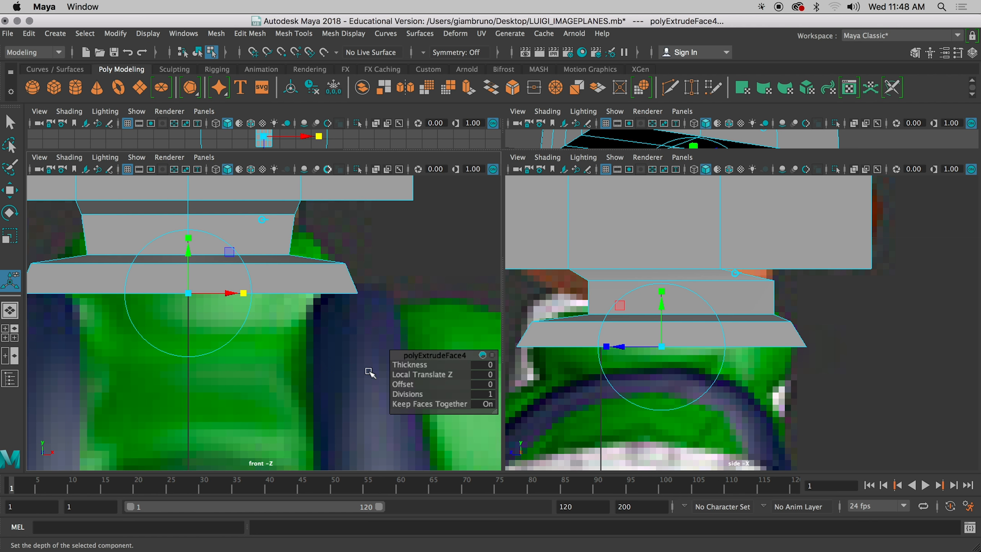
Extrude the collar down again in world axis mode and narrow its lower end to about 0.83 times in depth.
key("ctrl+e")
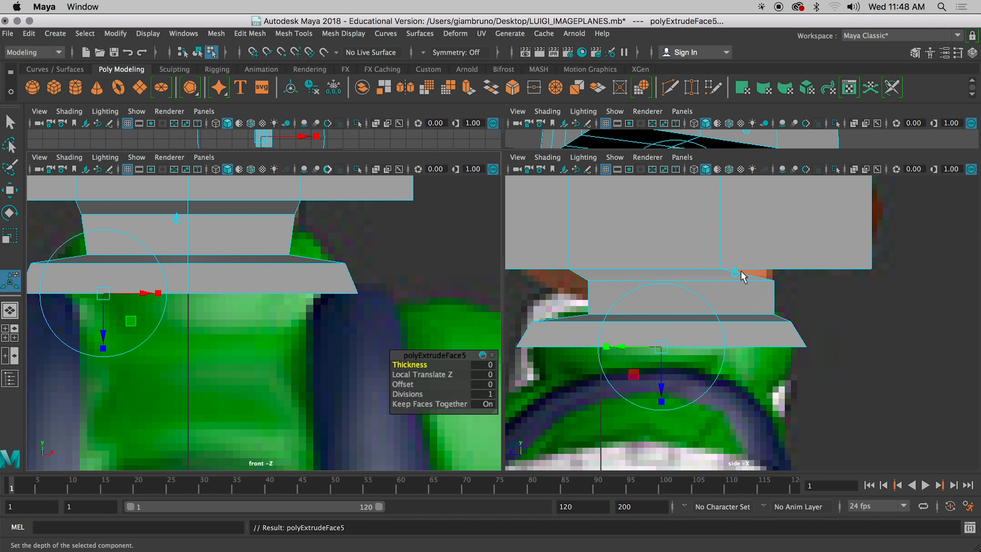
mouse_move(661, 307)
left_mouse_down()
mouse_move(659, 337)
mouse_move(661, 322)
left_mouse_up()
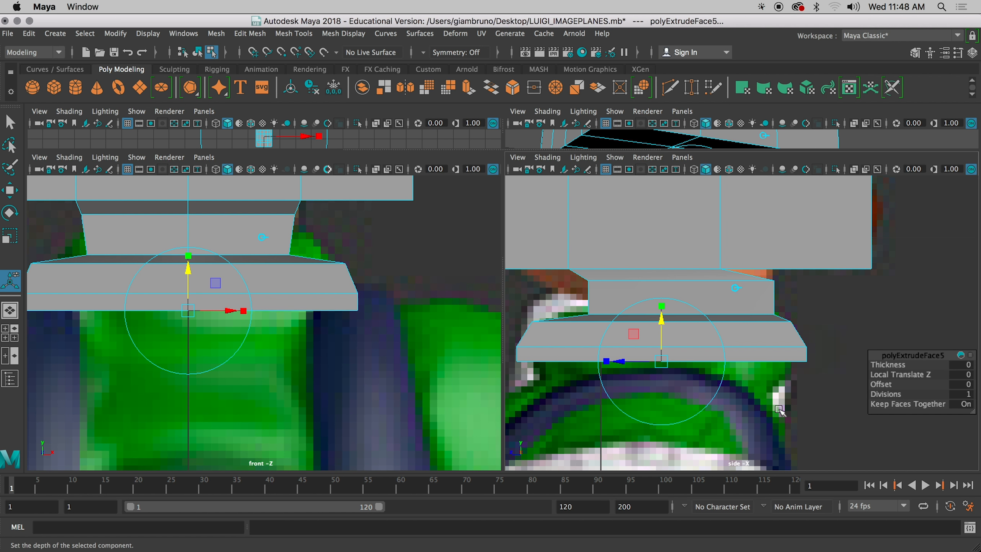
left_click_drag(661, 323, 662, 340)
left_click_drag(604, 377, 620, 377)
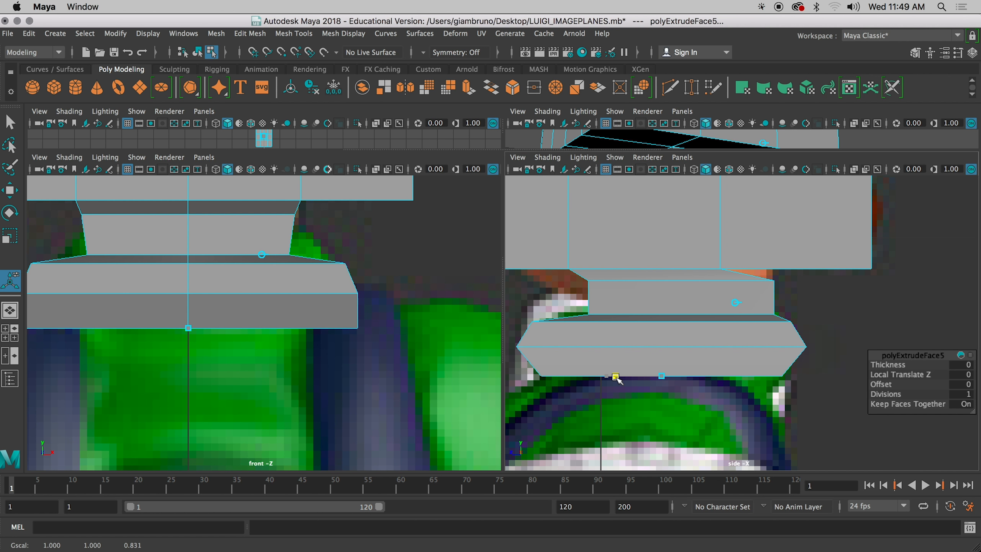
Narrow the collar's lower end in width in the front view and raise it slightly.
mouse_move(243, 333)
left_mouse_down()
mouse_move(236, 328)
mouse_move(247, 331)
left_mouse_up()
scroll(320, 367, "down", 6)
scroll(320, 367, "down", 3)
scroll(320, 367, "up", 10)
scroll(320, 367, "up", 3)
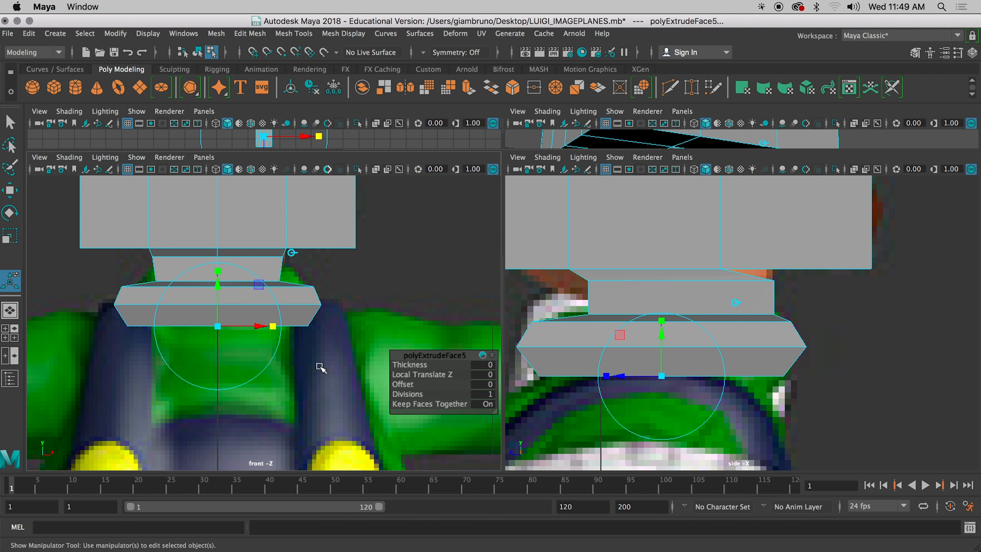
left_click_drag(219, 286, 219, 282)
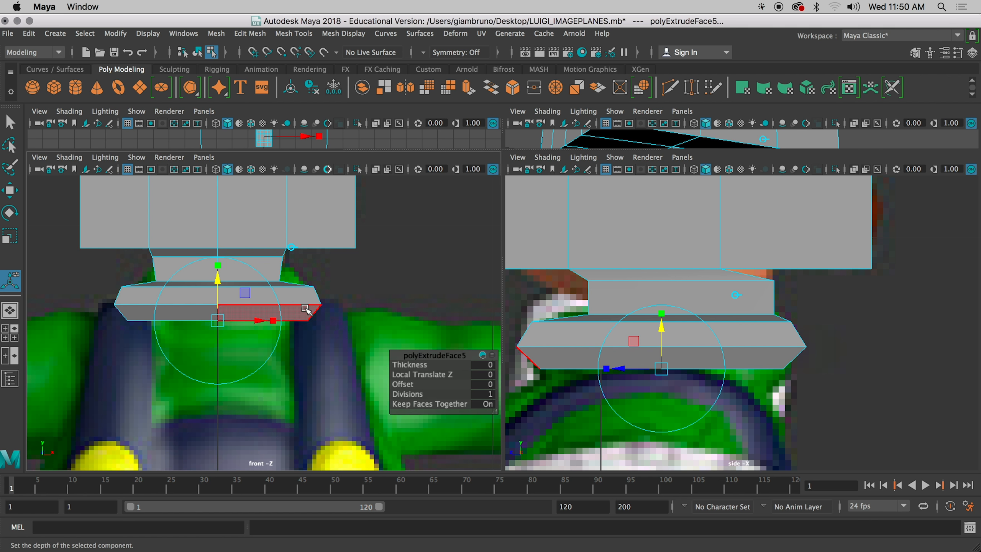
Extrude the collar's underside down by a thin amount in world axis mode and widen it to about 1.47 times toward the shoulders.
key("ctrl+e")
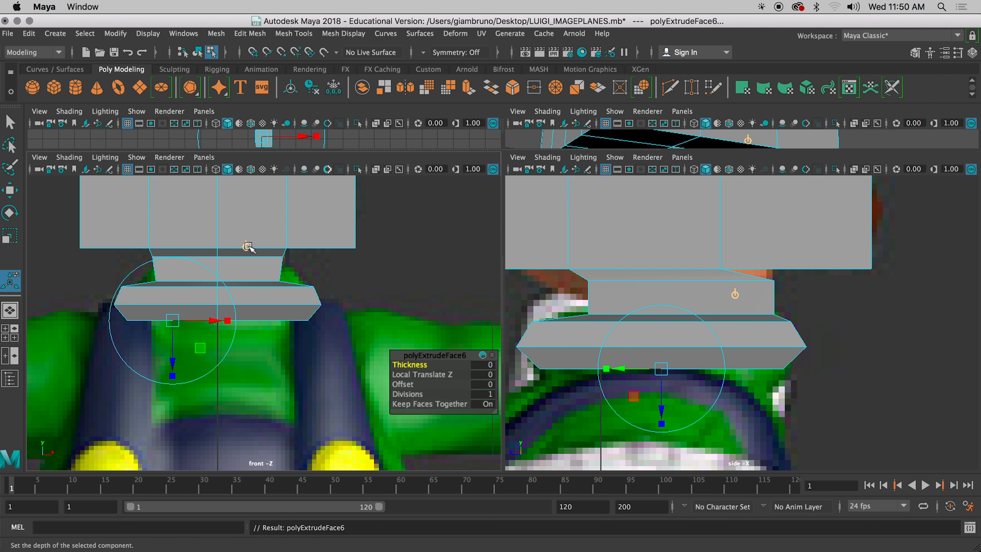
left_click(247, 246)
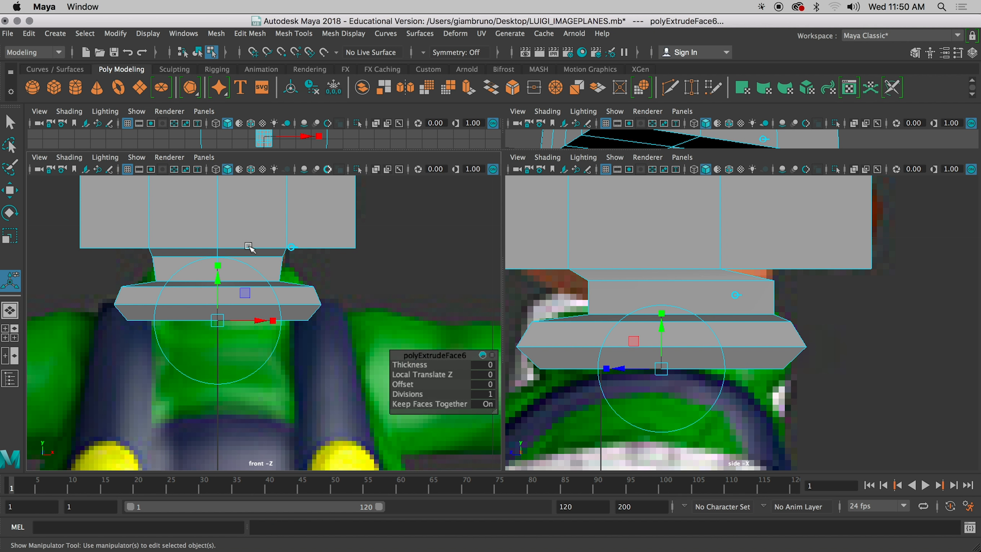
left_click(218, 279)
left_click_drag(218, 279, 218, 284)
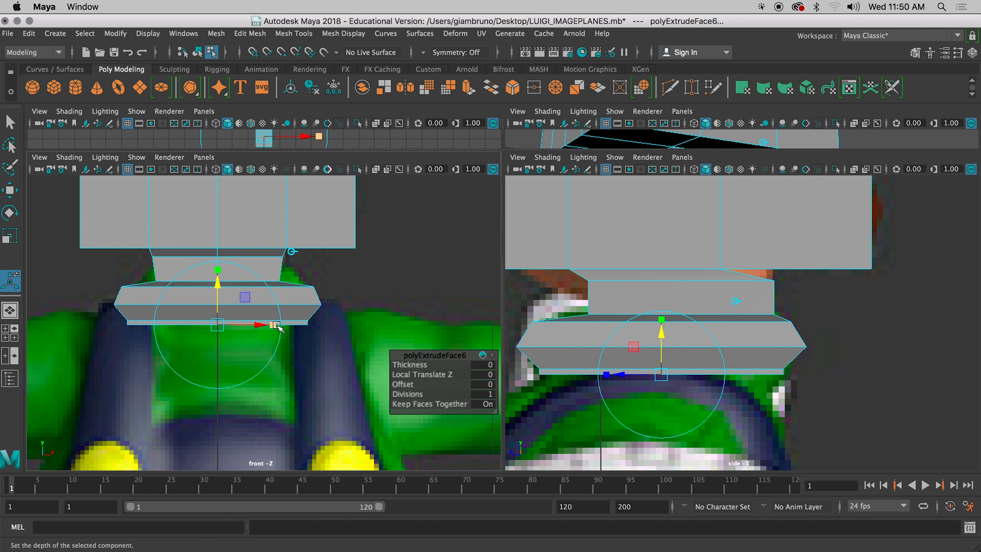
left_click_drag(272, 324, 301, 329)
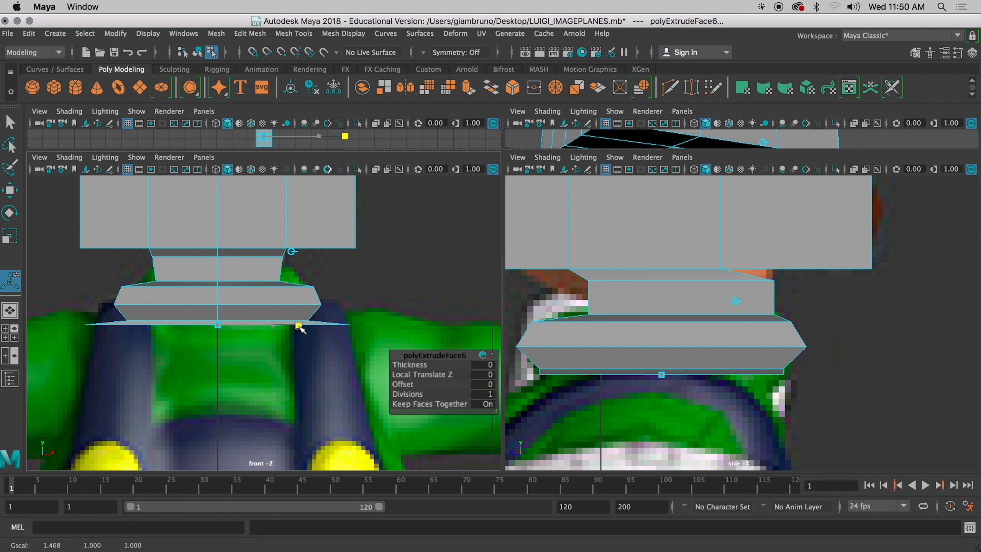
left_click_drag(301, 328, 301, 329)
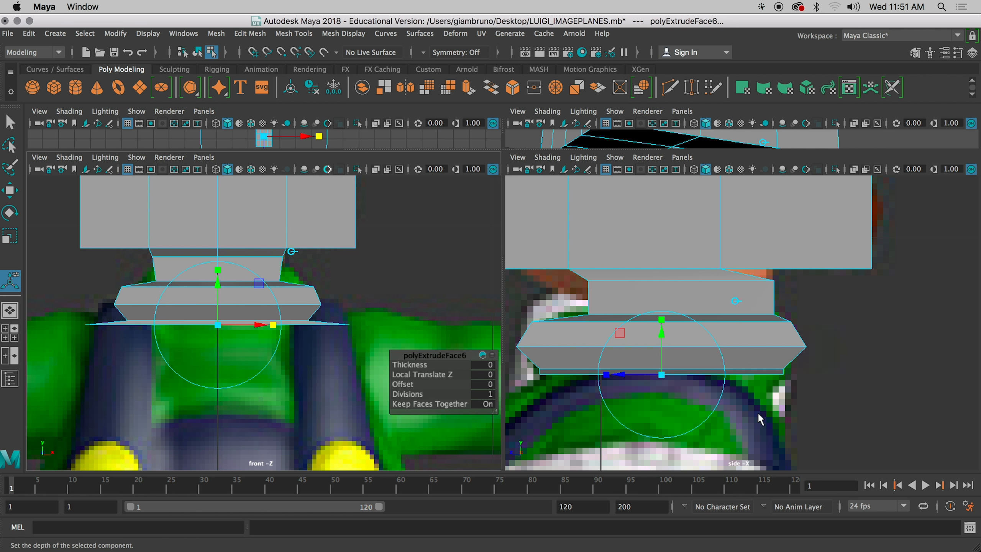
Lower the widened shoulder extrusion slightly and shift it a little forward in the side view.
middle_click_drag(769, 404, 823, 398, "alt")
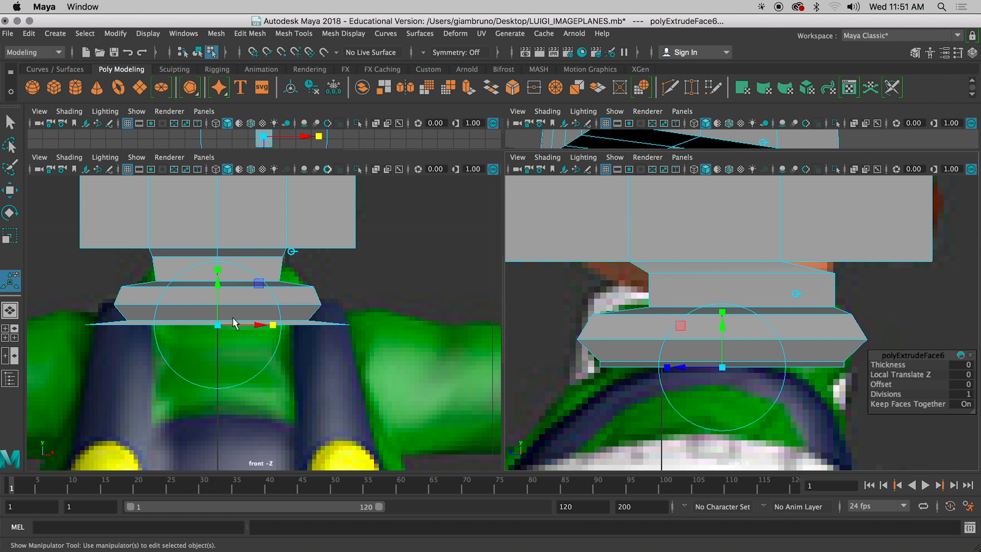
mouse_move(218, 285)
left_mouse_down()
mouse_move(219, 313)
mouse_move(226, 291)
left_mouse_up()
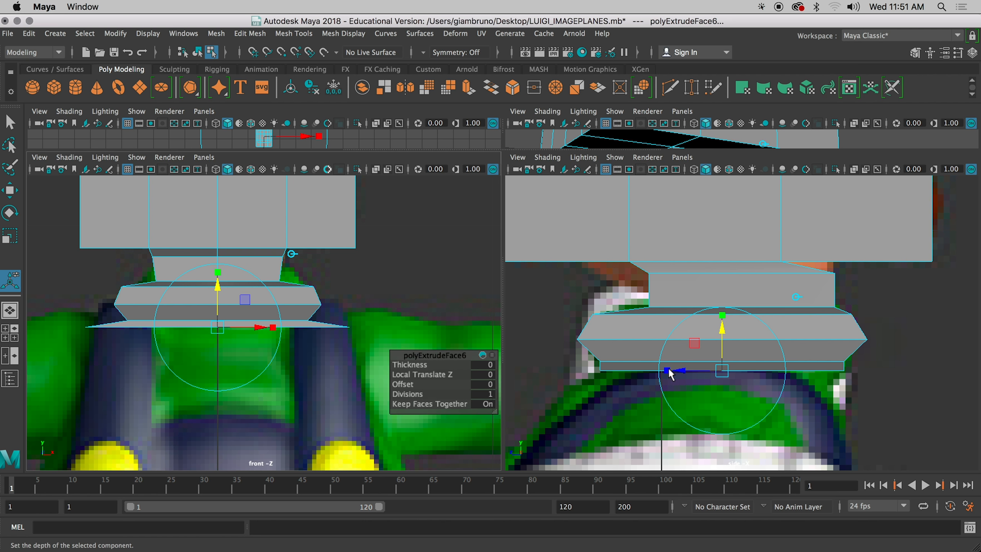
mouse_move(671, 371)
left_mouse_down()
mouse_move(653, 372)
mouse_move(680, 375)
mouse_move(653, 371)
mouse_move(665, 373)
left_mouse_up()
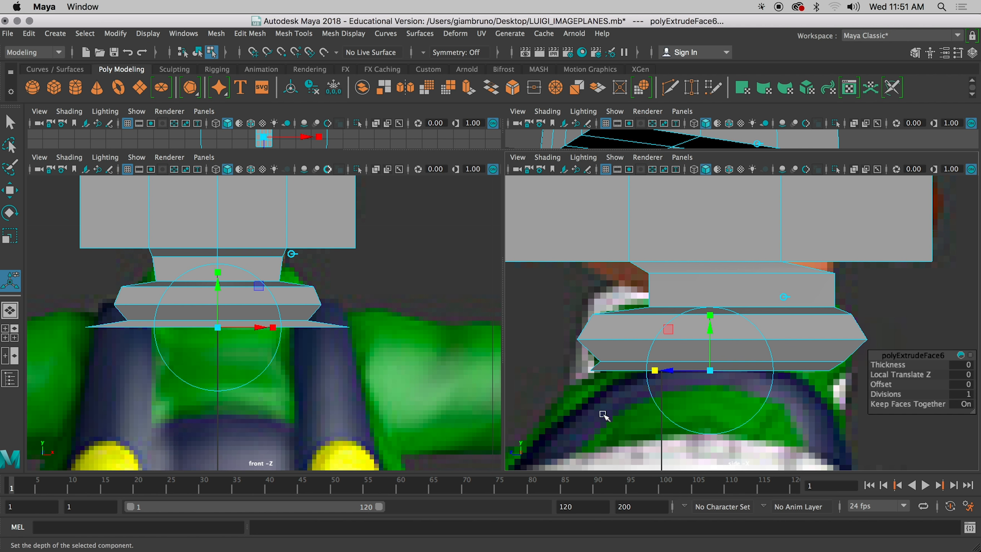
Examine the Mario and Luigi reference figures in the front view and refocus on Luigi's shoulders and upper torso.
middle_click_drag(589, 421, 666, 300, "alt")
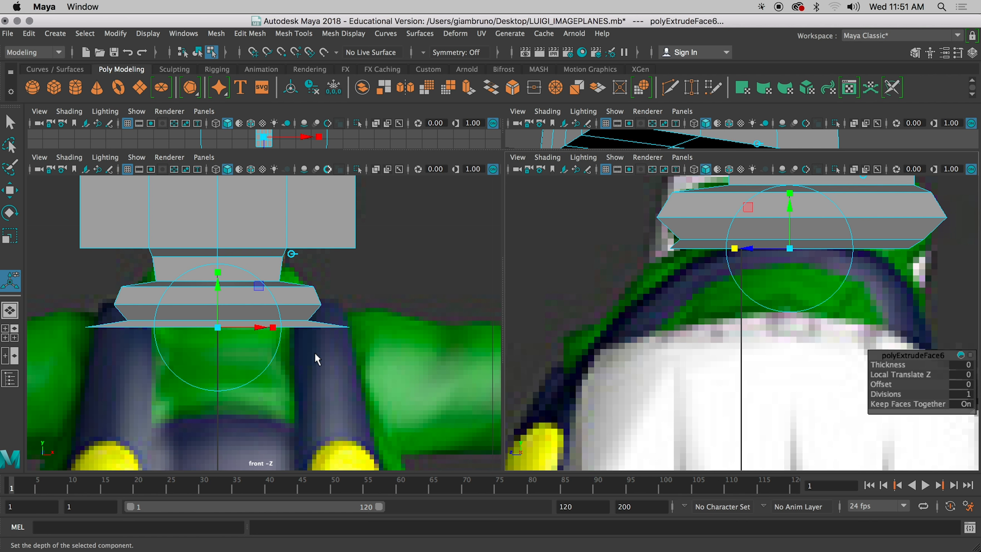
scroll(314, 352, "down", 5)
middle_click_drag(334, 240, 349, 402, "alt")
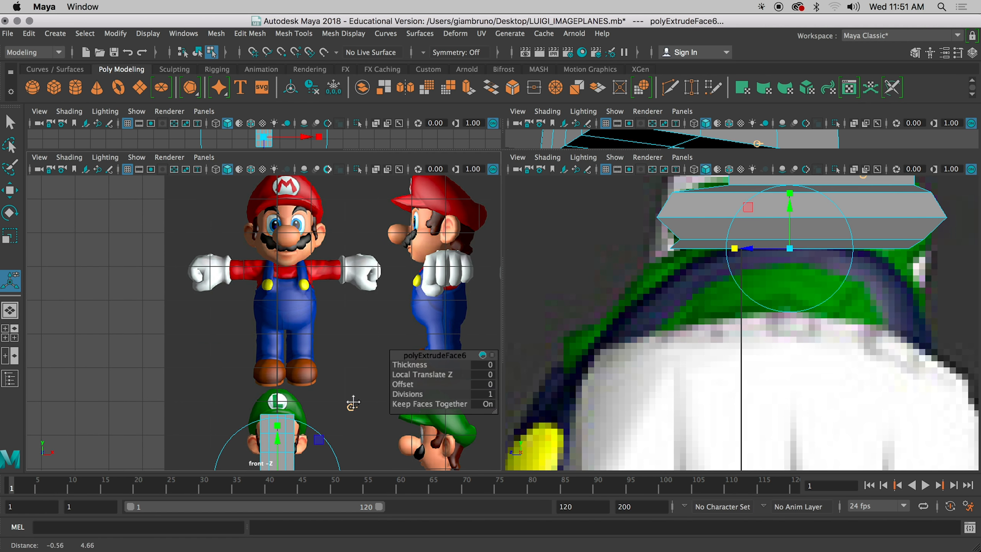
scroll(269, 273, "up", 3)
scroll(269, 274, "up", 3)
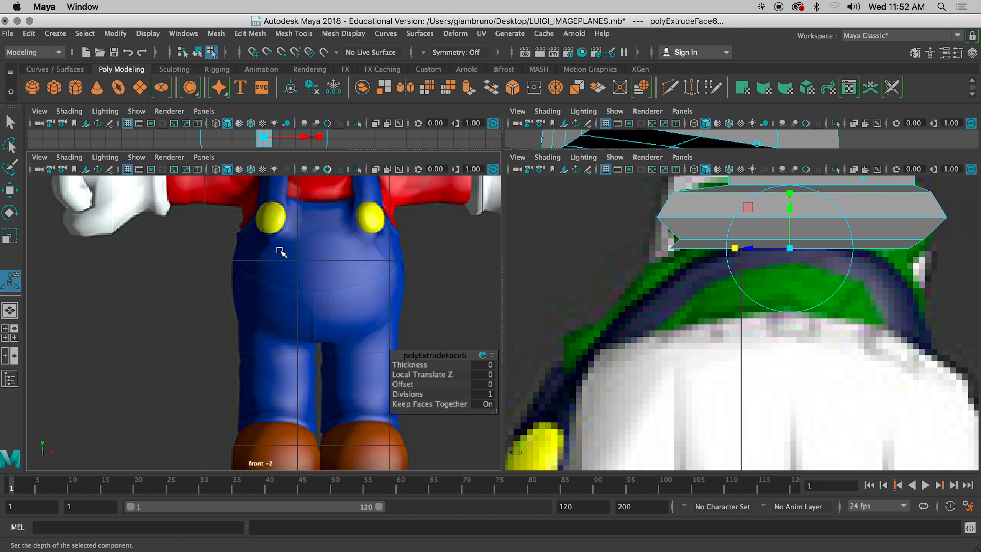
scroll(305, 358, "down", 6)
scroll(293, 371, "up", 8)
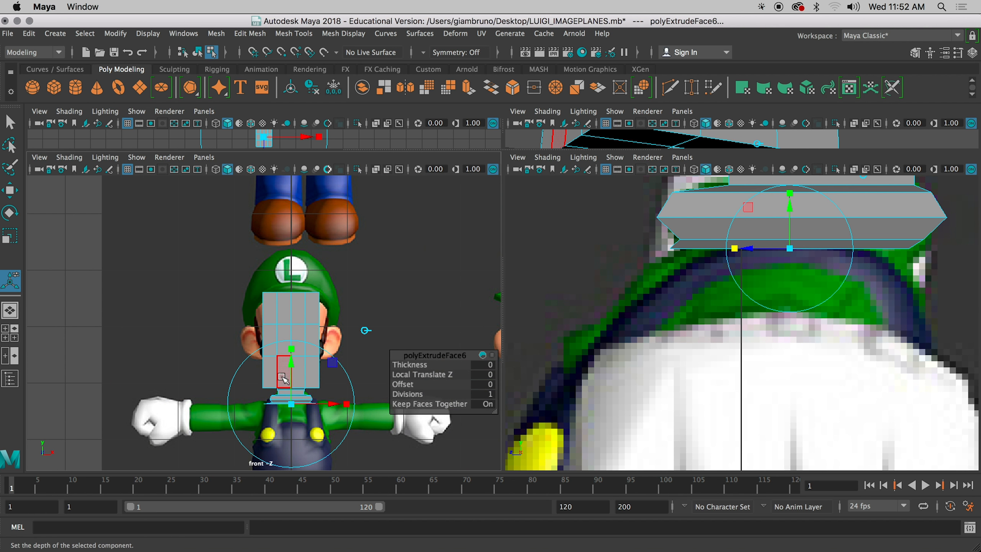
middle_click_drag(288, 380, 193, 309, "alt")
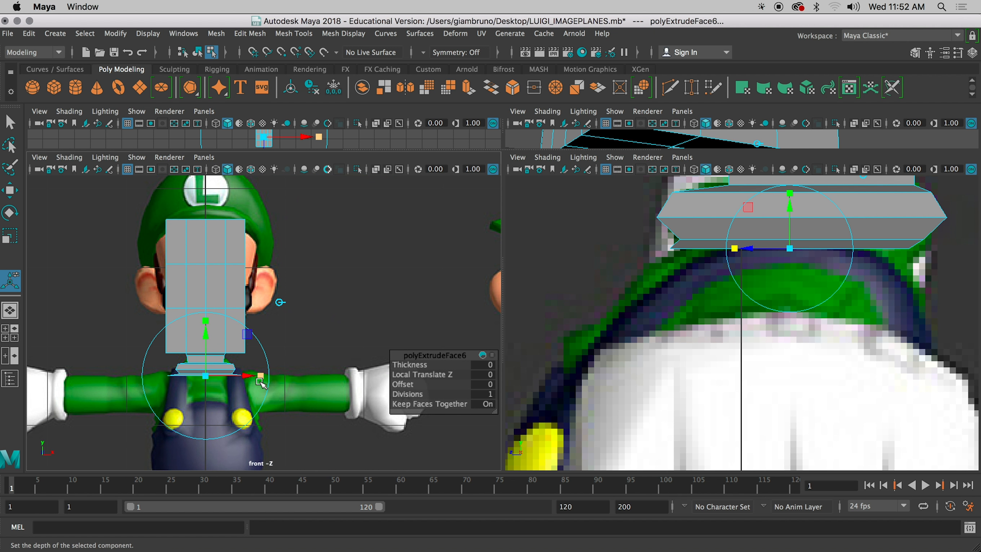
scroll(232, 324, "up", 4)
middle_click_drag(285, 383, 322, 276, "alt")
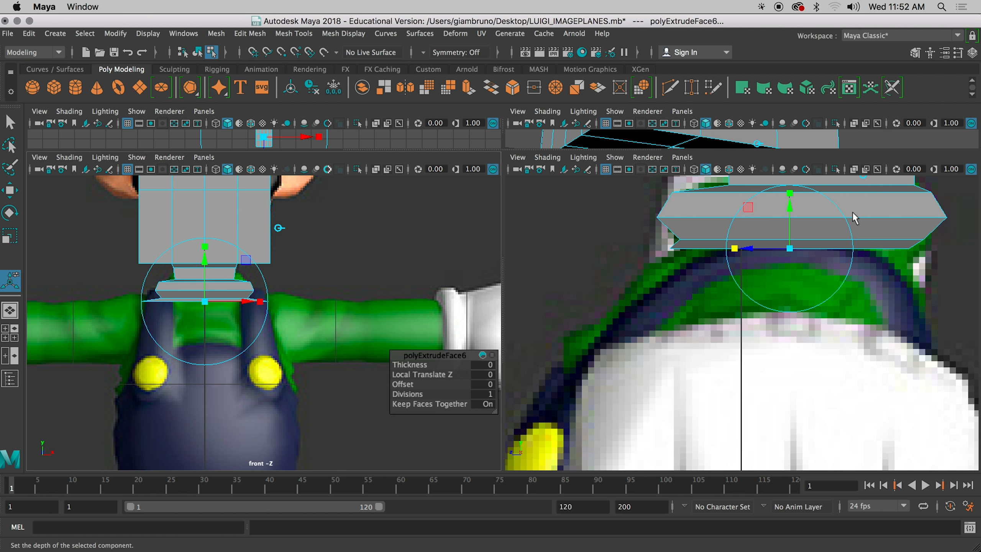
Extrude the shoulders' underside down to just above the overall buttons in world axis mode and flare its lower end wider.
key("ctrl+e")
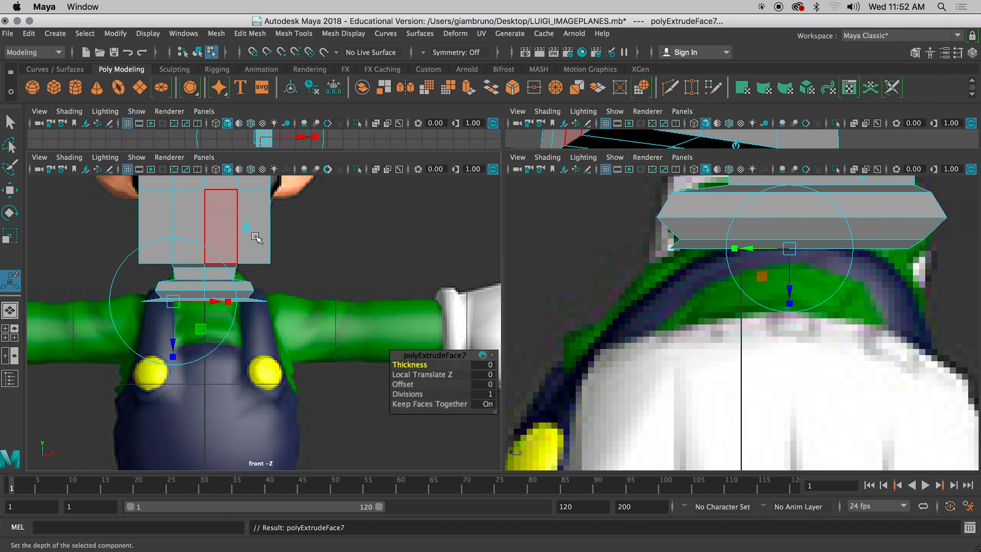
left_click(247, 227)
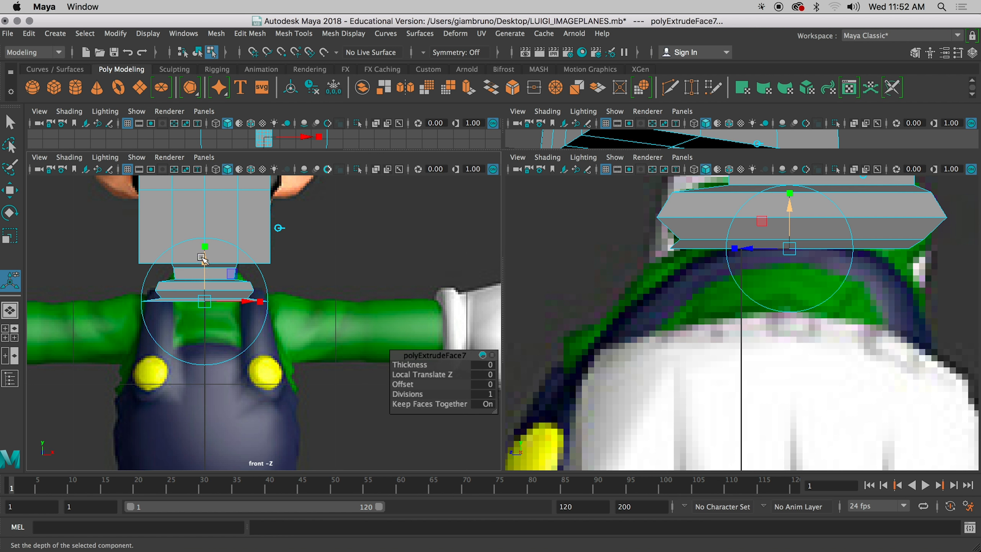
left_click_drag(201, 259, 197, 317)
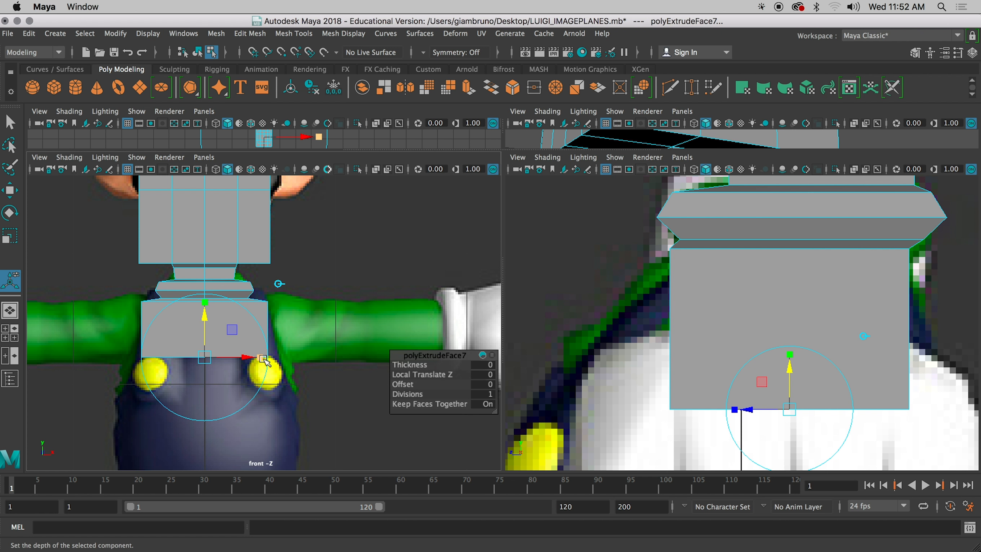
left_click_drag(261, 358, 280, 362)
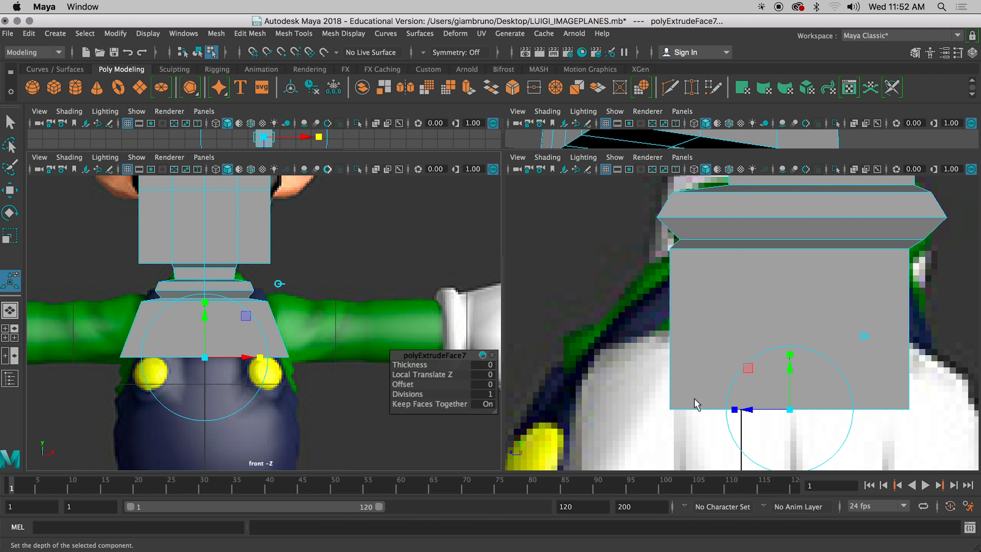
Deepen the chest extrusion's lower end front to back in the side view and shift it forward toward the overalls.
middle_click_drag(623, 401, 568, 247, "alt")
scroll(725, 342, "down", 10)
scroll(726, 347, "up", 4)
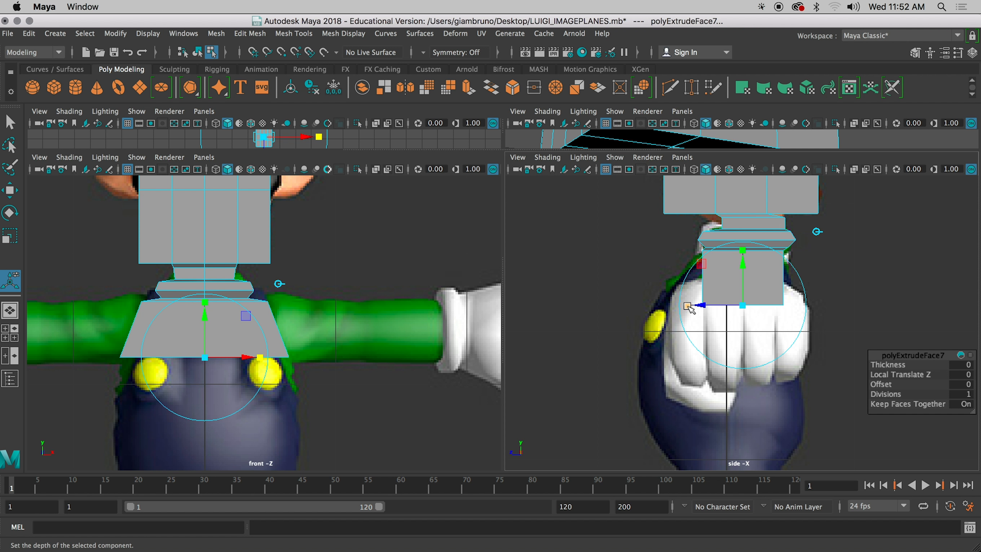
left_click_drag(689, 308, 642, 303)
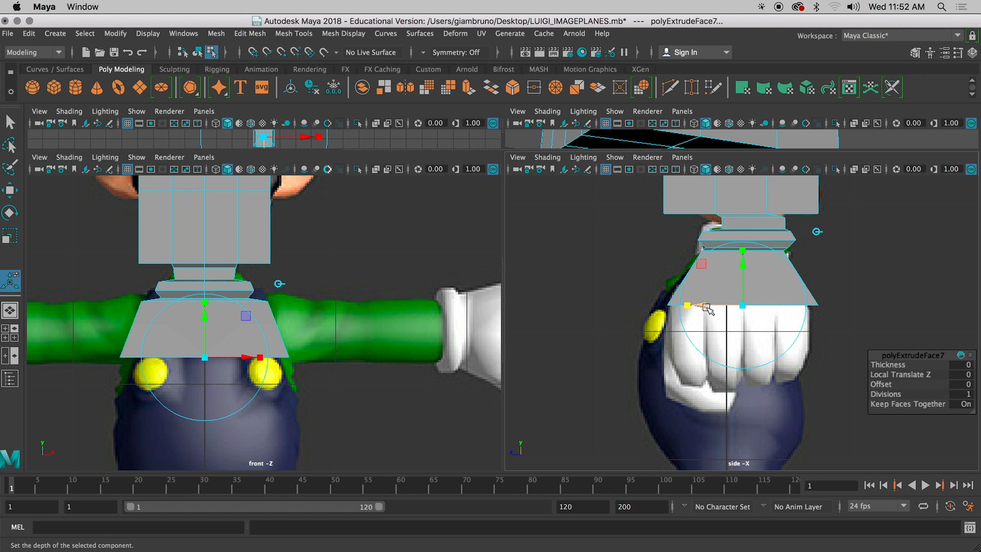
left_click_drag(703, 308, 683, 308)
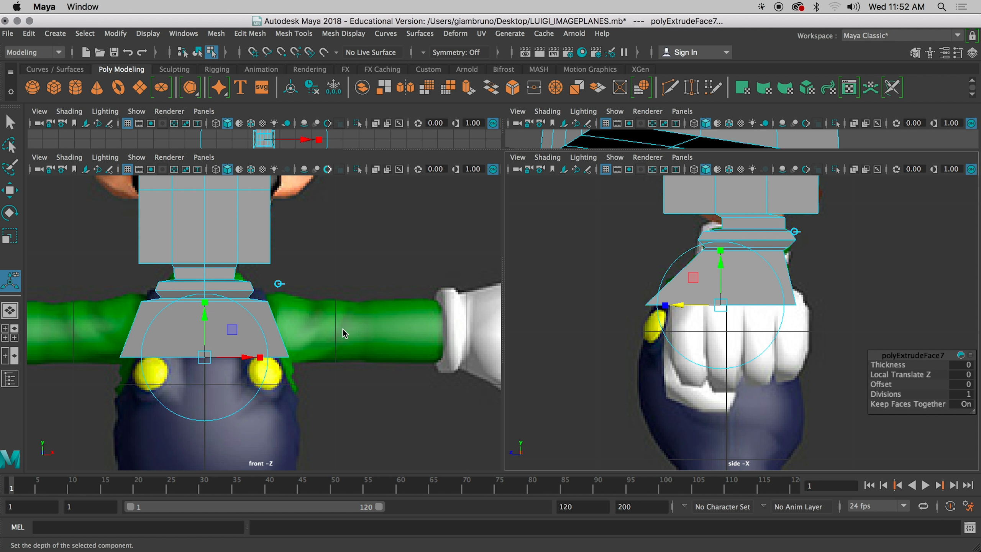
Extrude the chest's underside straight down past the overall buttons in world axis mode.
scroll(248, 347, "up", 3)
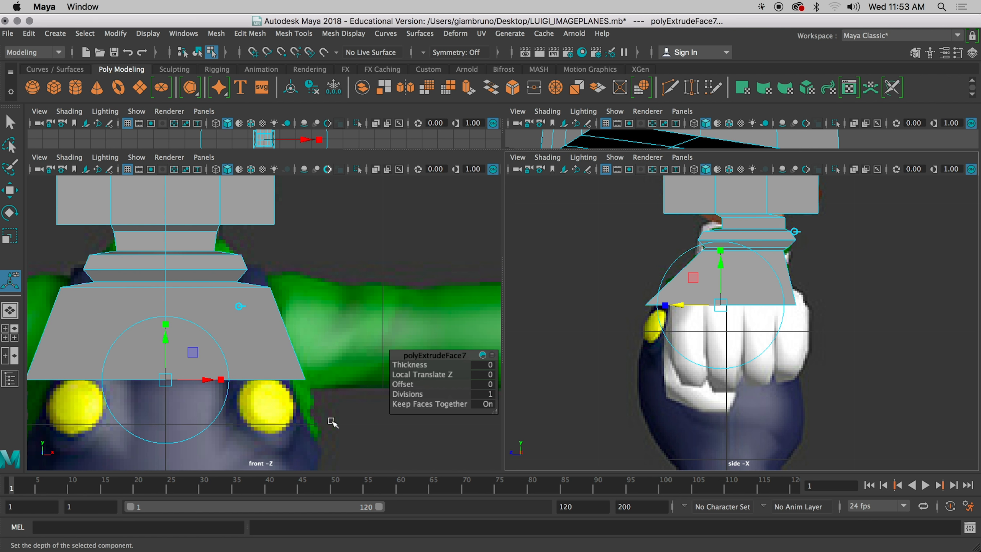
middle_click_drag(335, 416, 354, 372, "alt")
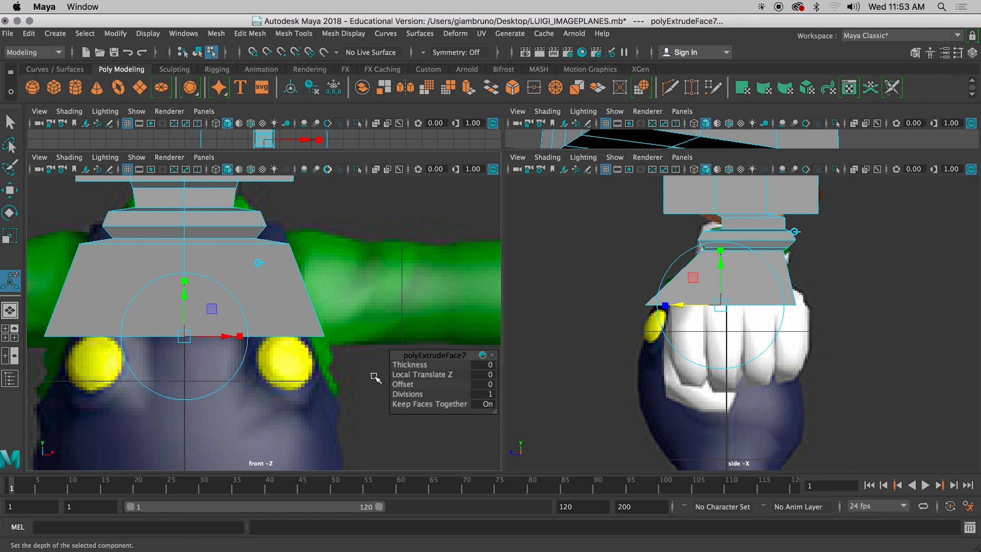
key("ctrl+e")
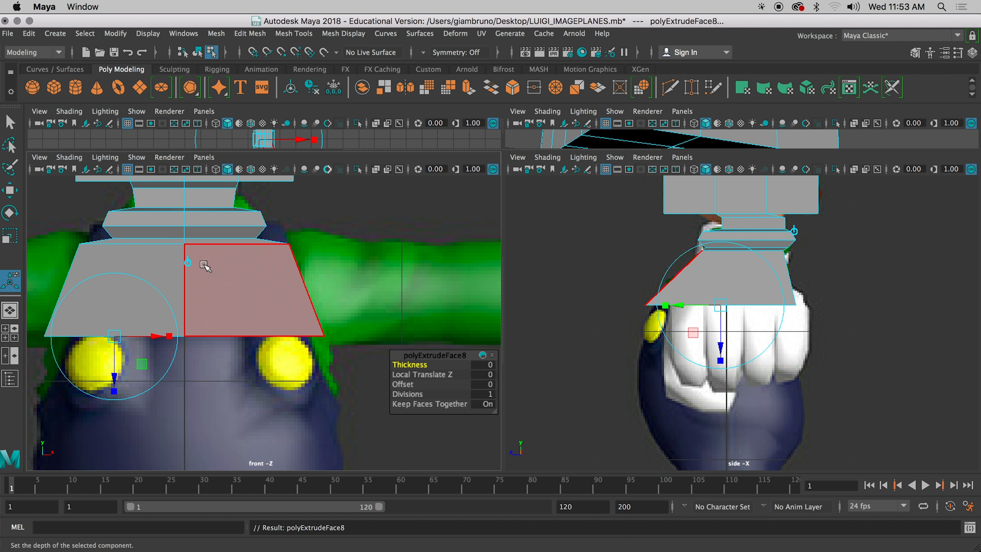
left_click(185, 262)
left_click_drag(181, 295, 176, 352)
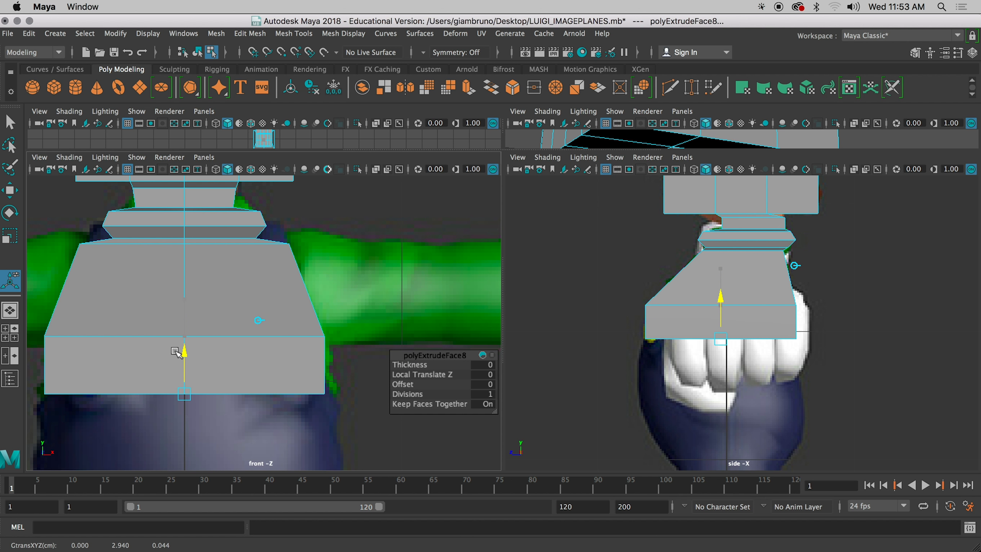
Widen the new extrusion's lower end in the front view and extend it slightly forward in the side view.
left_click(239, 396)
left_click_drag(239, 396, 249, 398)
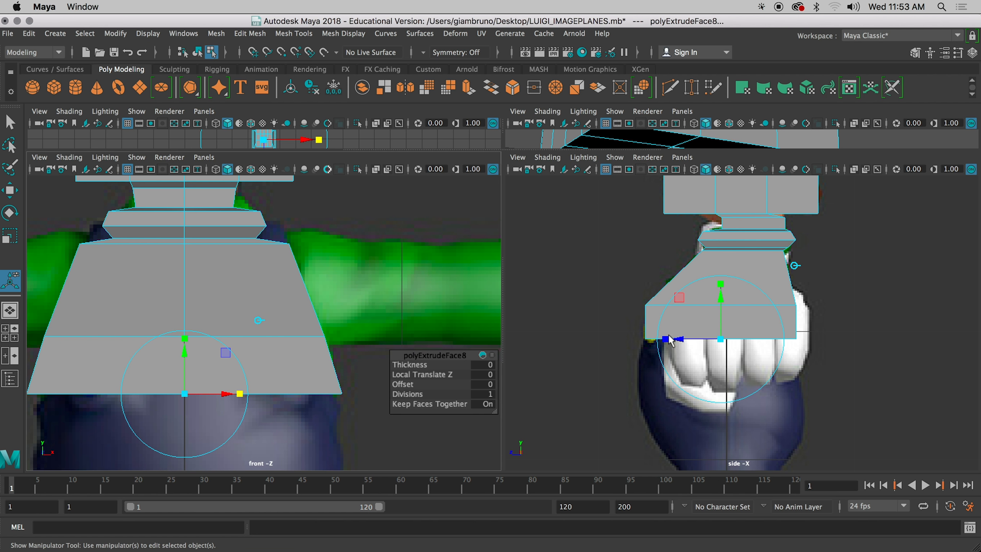
mouse_move(666, 340)
left_mouse_down()
mouse_move(684, 342)
mouse_move(664, 344)
left_mouse_up()
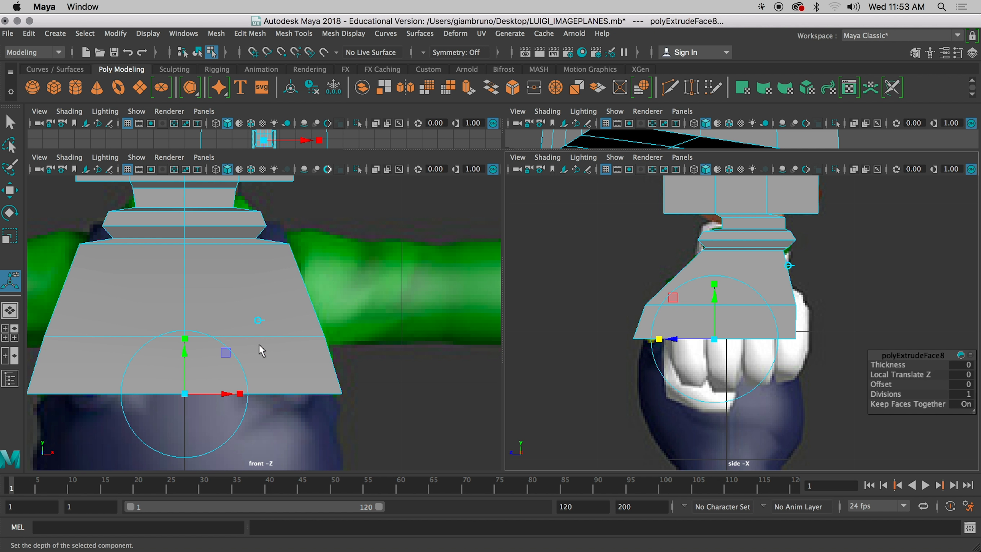
Examine the torso against the reference in wireframe and smooth preview, returning to the unsmoothed shaded display.
scroll(284, 249, "up", 3, "ctrl")
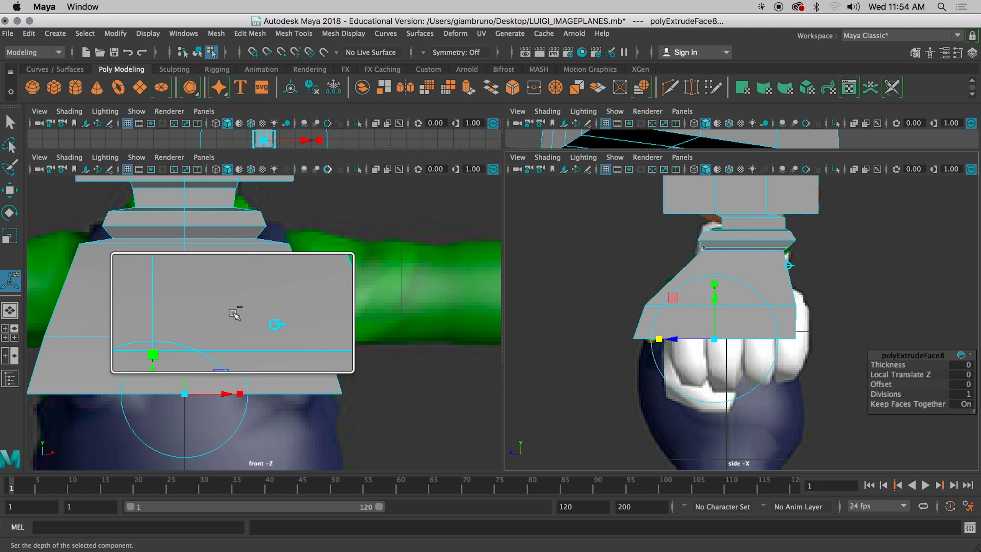
scroll(232, 314, "down", 3, "ctrl")
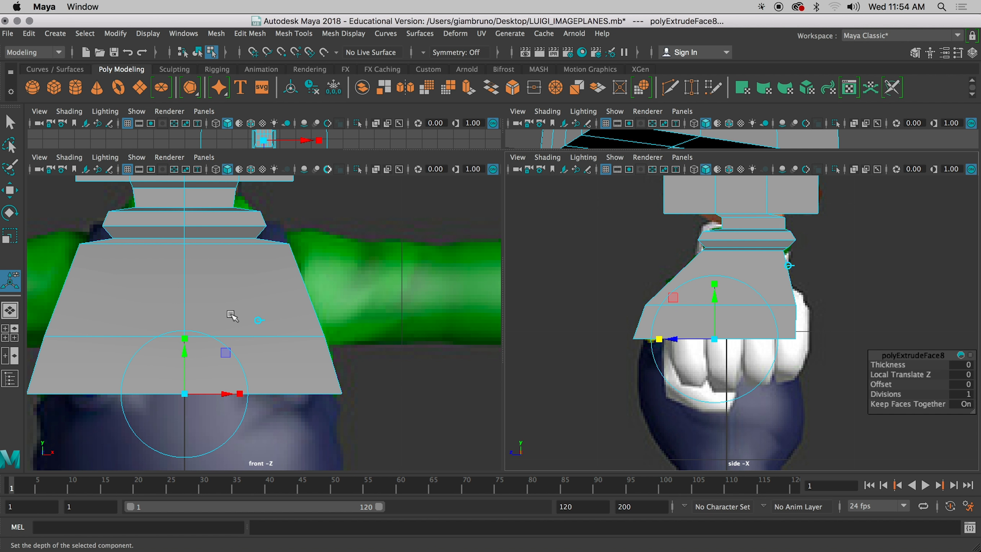
key("4")
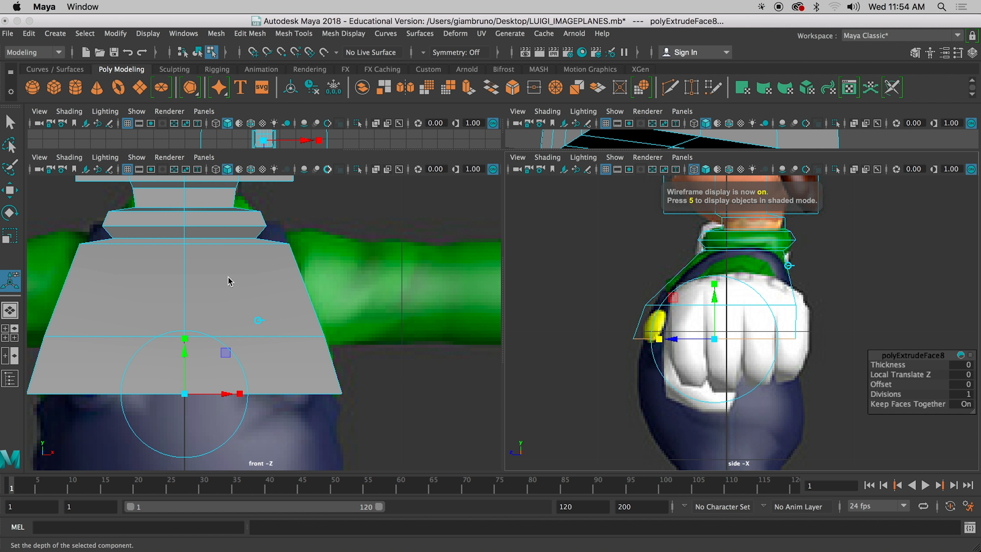
key("3")
key("5")
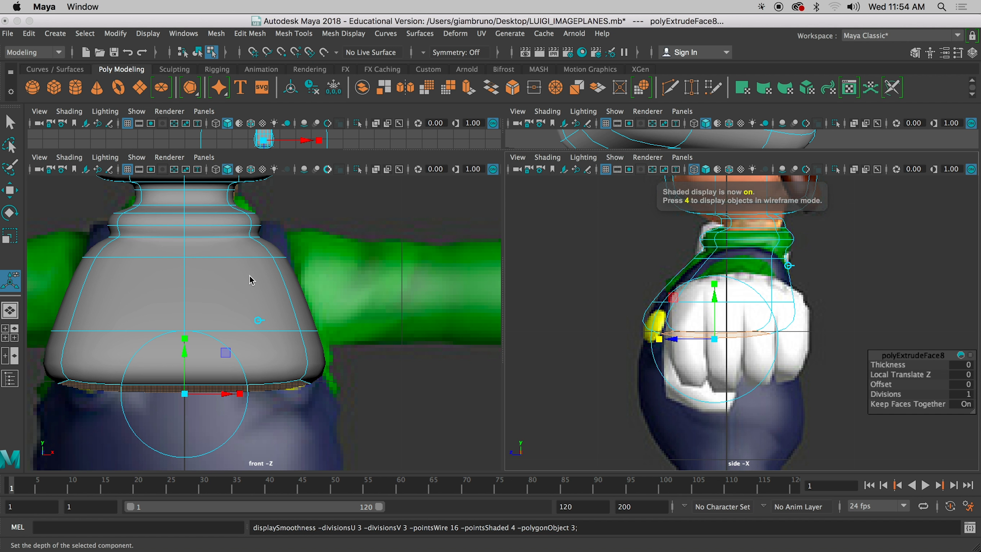
key("1")
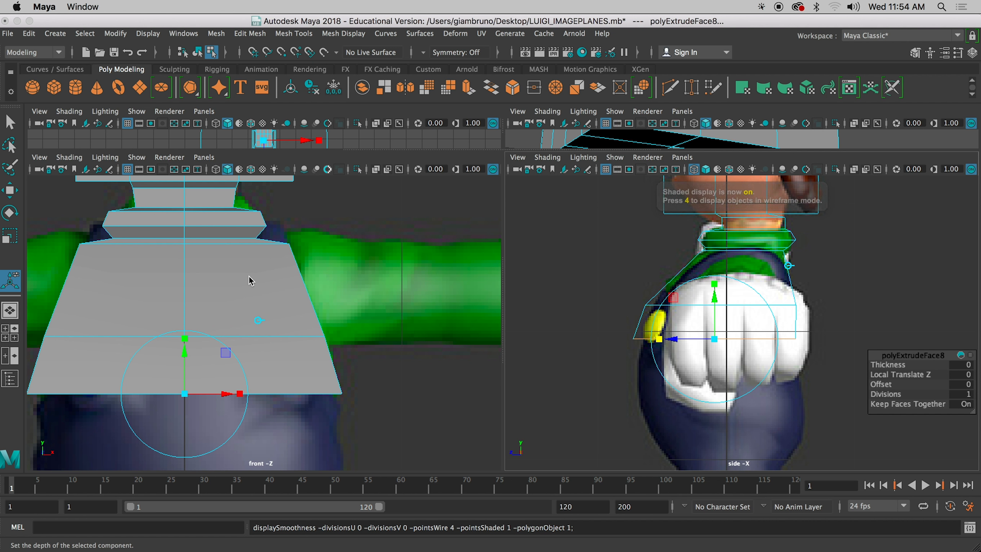
Select the torso's two bottom faces from below in the perspective view and enlarge the front and side views again.
left_click(669, 263)
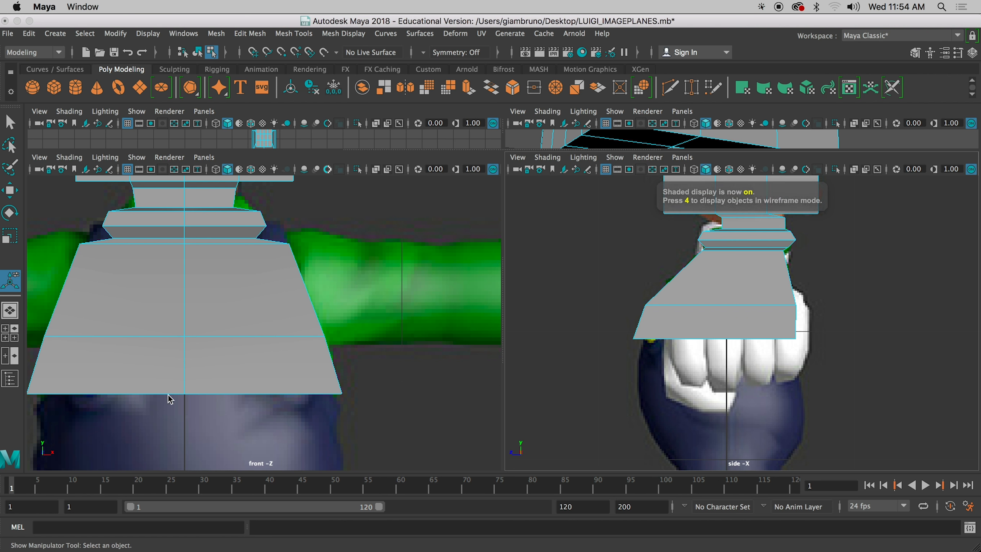
left_click_drag(628, 353, 625, 321, "alt")
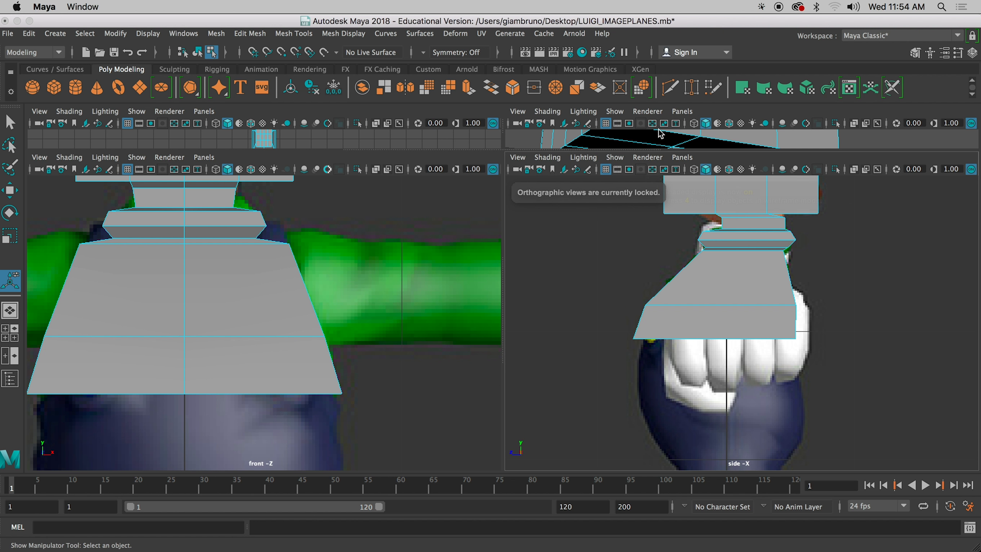
scroll(690, 145, "down", 5)
scroll(740, 142, "down", 3)
left_click(741, 147)
left_click_drag(741, 150, 741, 321)
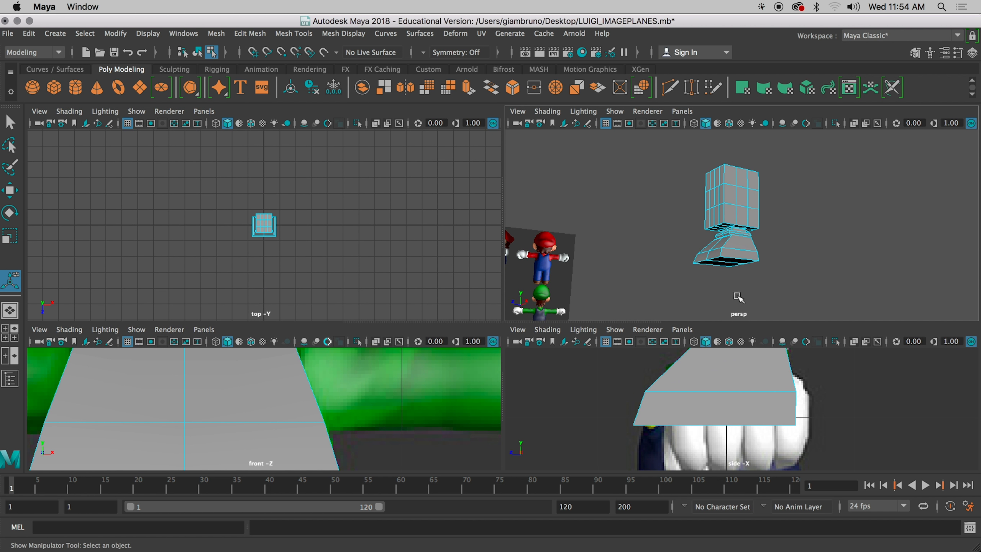
left_click_drag(734, 251, 743, 236, "alt")
left_click(740, 216)
left_click(723, 235, "shift")
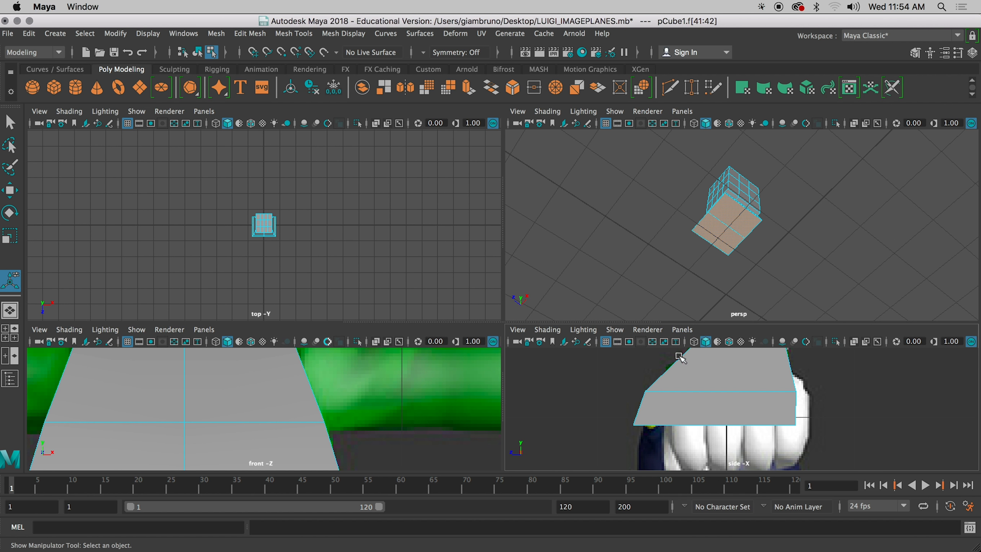
middle_click_drag(654, 259, 637, 213, "alt")
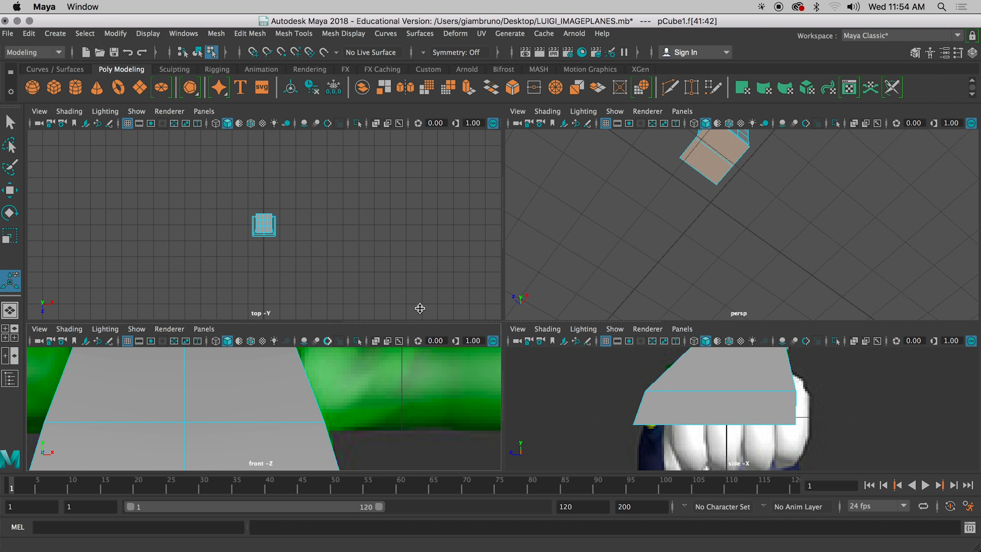
left_click_drag(415, 324, 409, 152)
Extrude the torso's two bottom faces straight down over the belly in world axis mode.
middle_click_drag(359, 423, 455, 368, "alt")
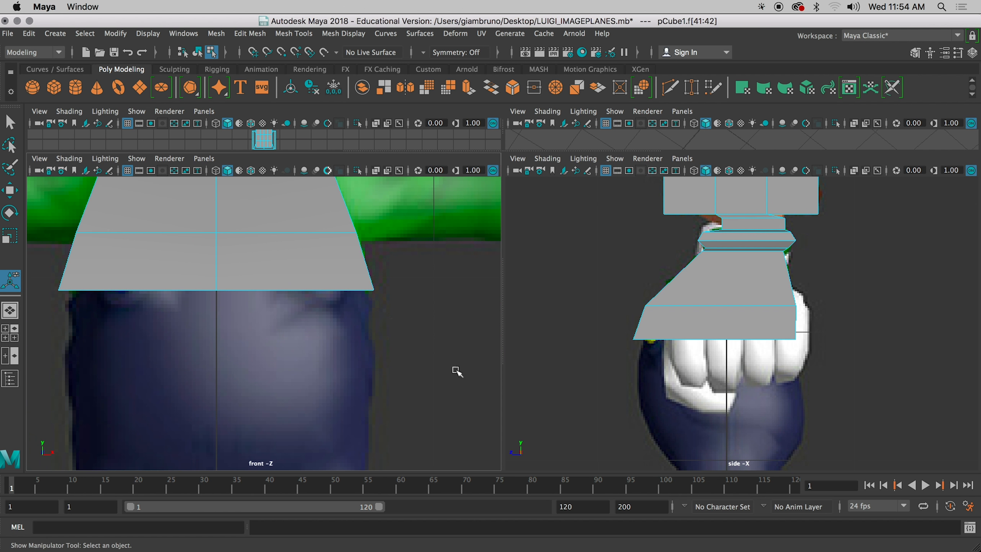
left_click(744, 402, "alt")
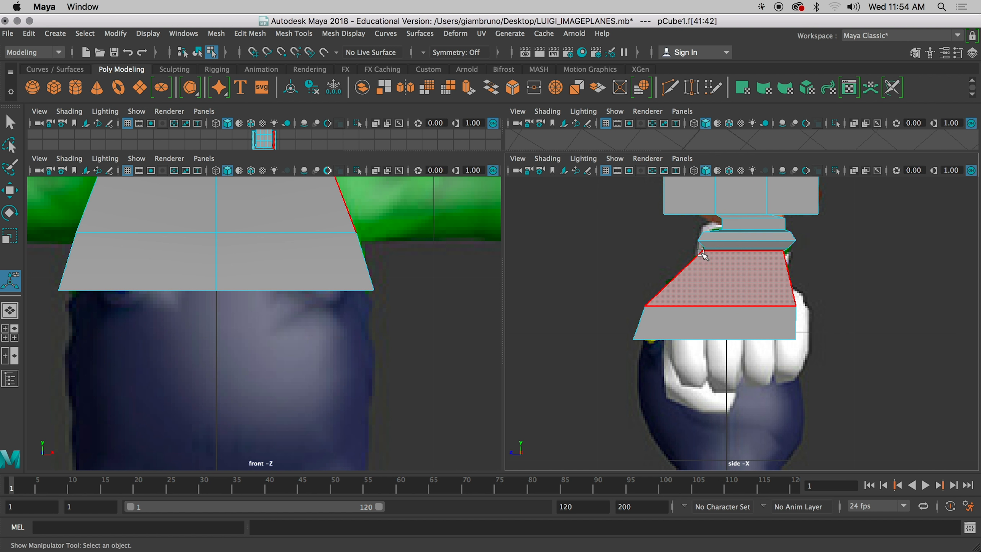
key("ctrl+e")
left_click(211, 216)
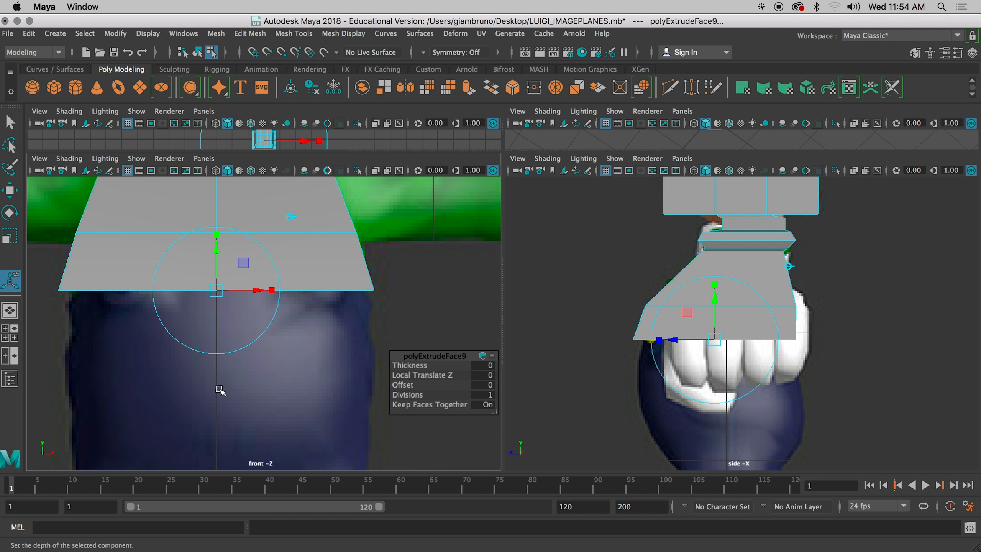
left_click_drag(217, 248, 215, 350)
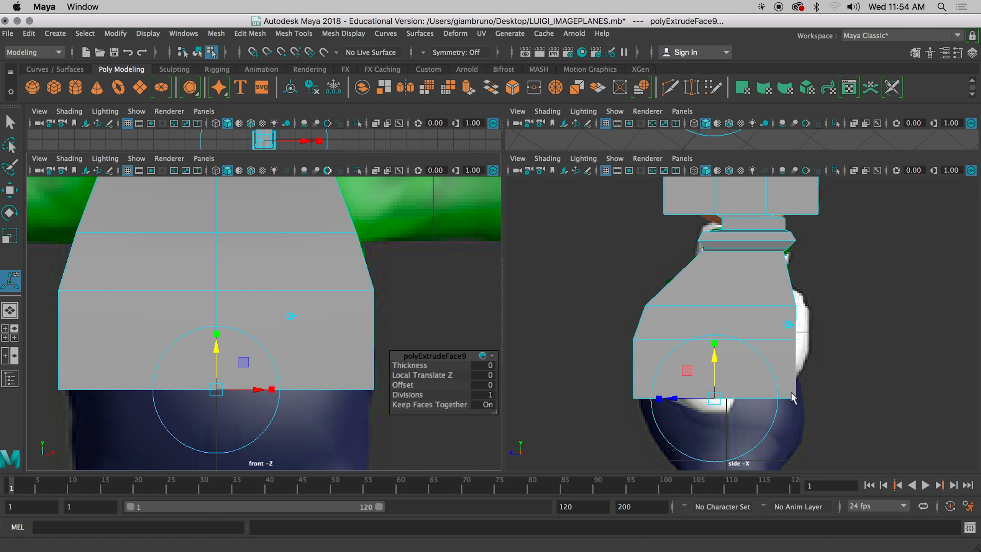
Deepen the belly extrusion's lower end in the side view to fit the reference and narrow it slightly in the front view.
mouse_move(660, 402)
left_mouse_down()
mouse_move(651, 402)
mouse_move(677, 397)
left_mouse_up()
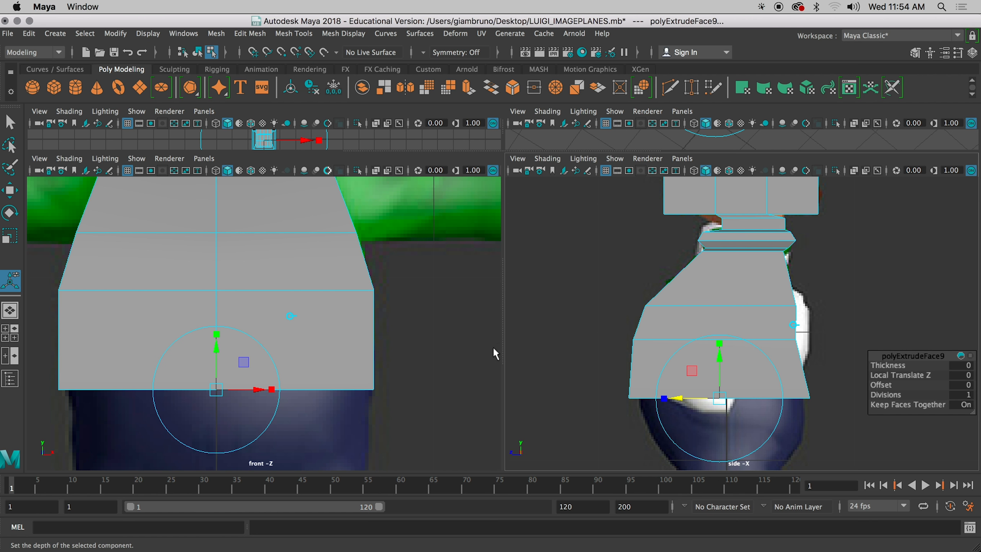
middle_click_drag(563, 408, 536, 299, "alt")
middle_click_drag(477, 387, 480, 278, "alt")
left_click_drag(271, 280, 272, 281)
mouse_move(642, 292)
left_mouse_down()
mouse_move(655, 292)
mouse_move(636, 292)
left_mouse_up()
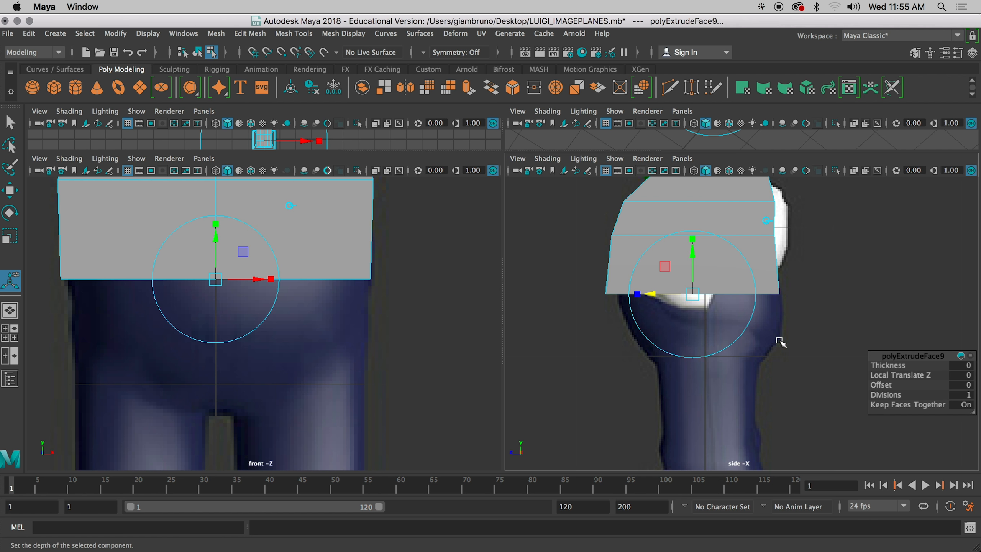
Extrude the belly's underside down to just above the crotch in world axis mode and narrow it to the hip width.
scroll(788, 344, "down", 5)
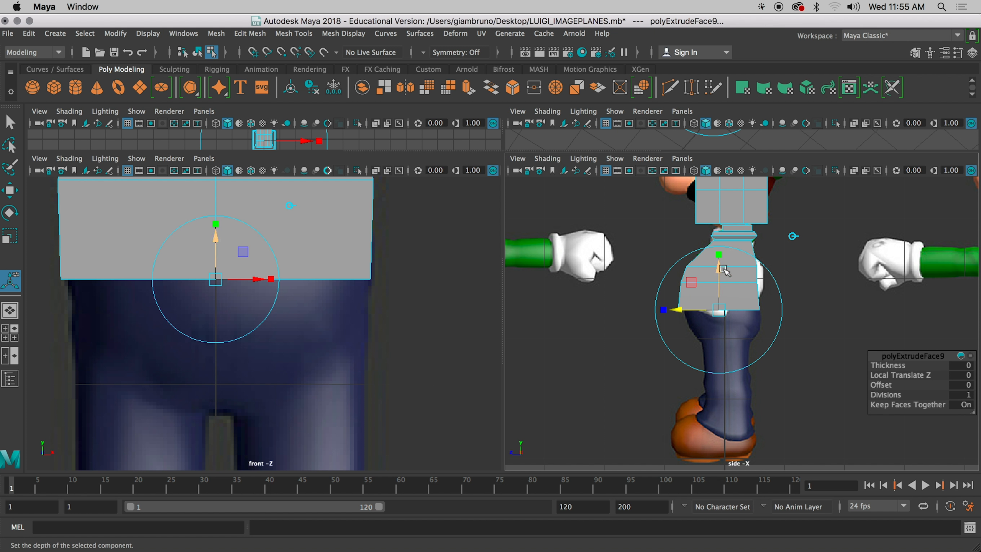
key("ctrl+e")
left_click(793, 237)
left_click_drag(719, 274, 719, 295)
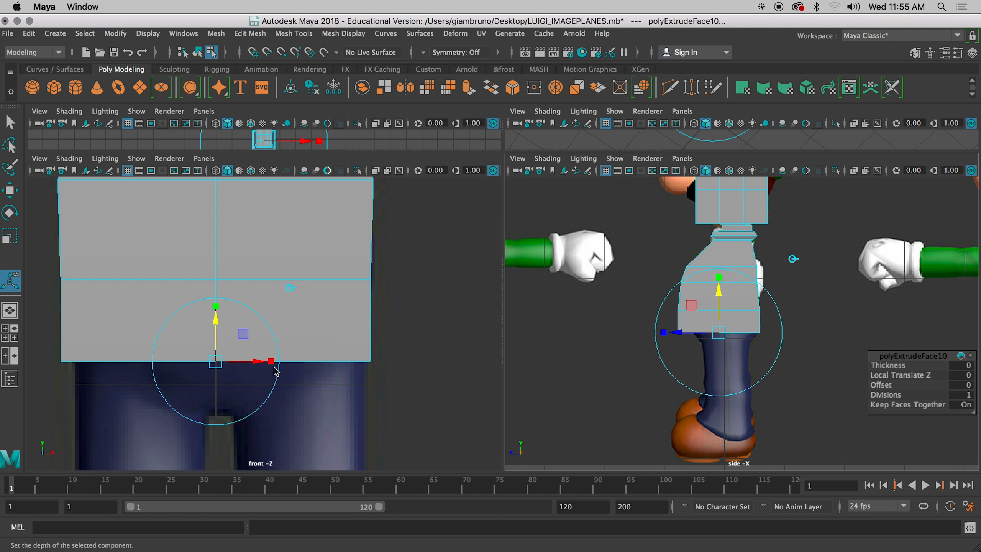
left_click_drag(272, 361, 267, 361)
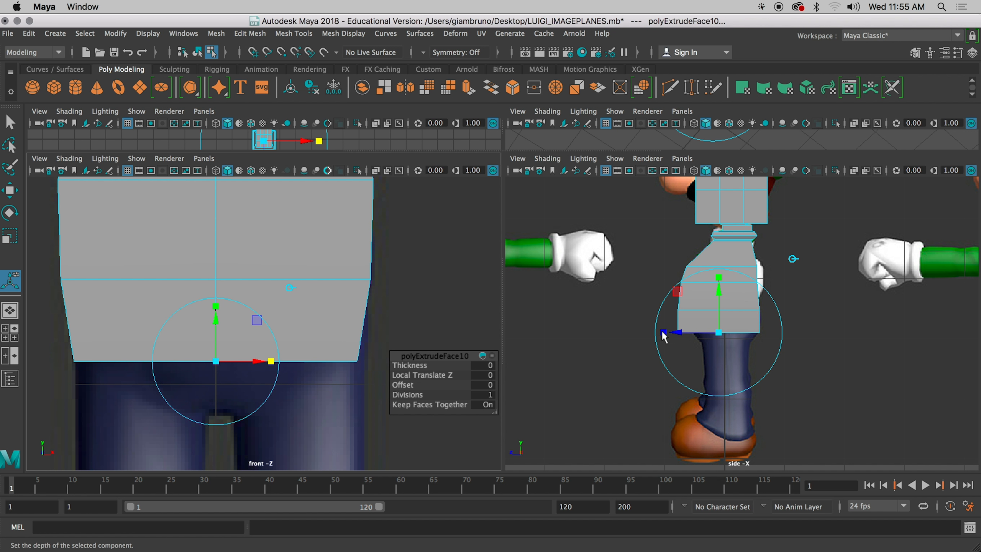
Reduce the hip extrusion's depth in the side view and shift it backward over the top of the legs.
left_click_drag(664, 335, 665, 336)
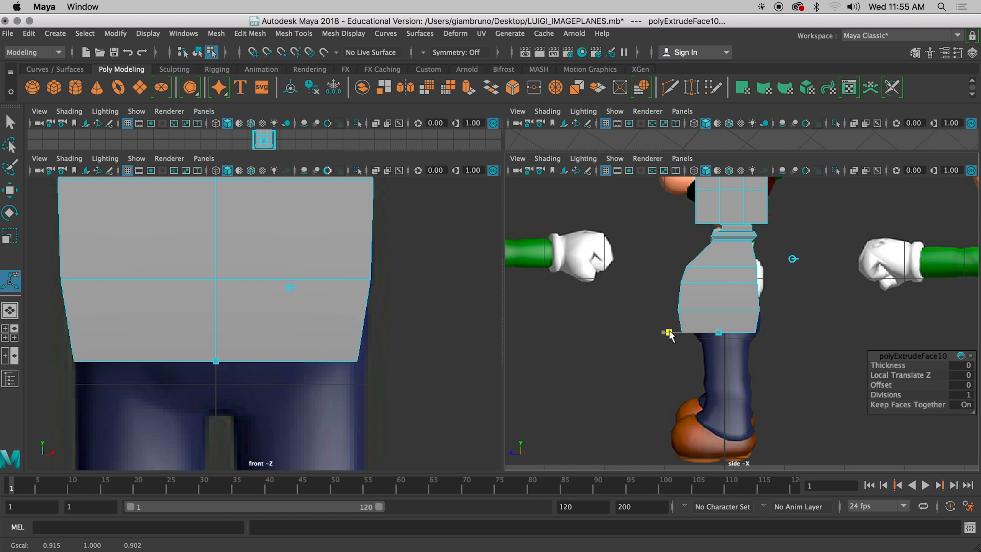
mouse_move(678, 334)
left_mouse_down()
mouse_move(683, 341)
mouse_move(658, 337)
left_mouse_up()
scroll(716, 361, "up", 3)
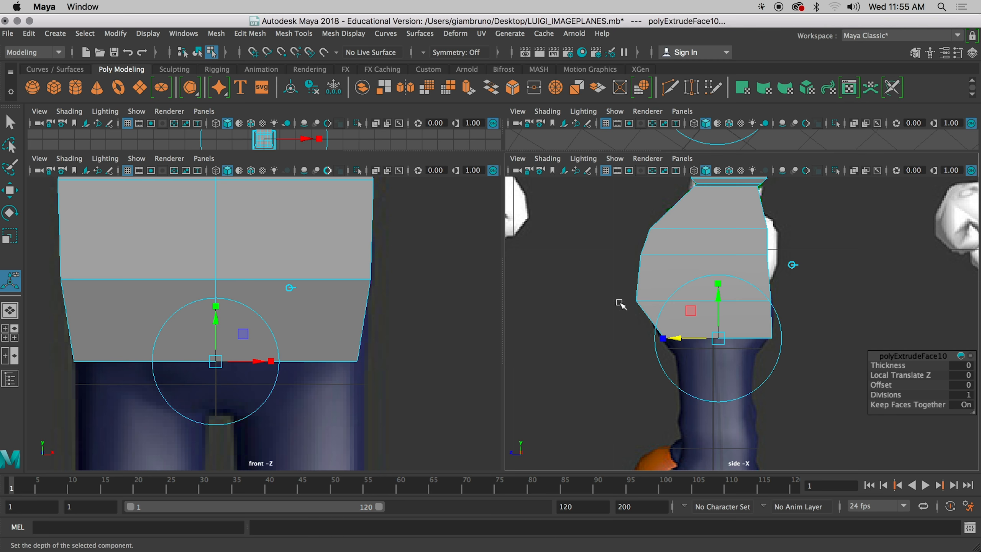
scroll(621, 313, "down", 4)
scroll(648, 312, "up", 2)
scroll(646, 313, "down", 5)
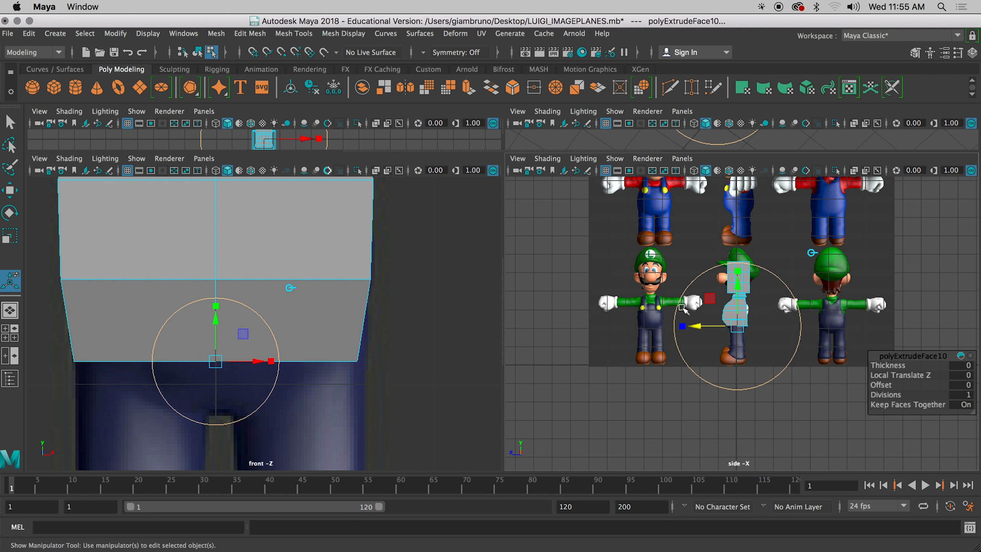
scroll(684, 307, "up", 3)
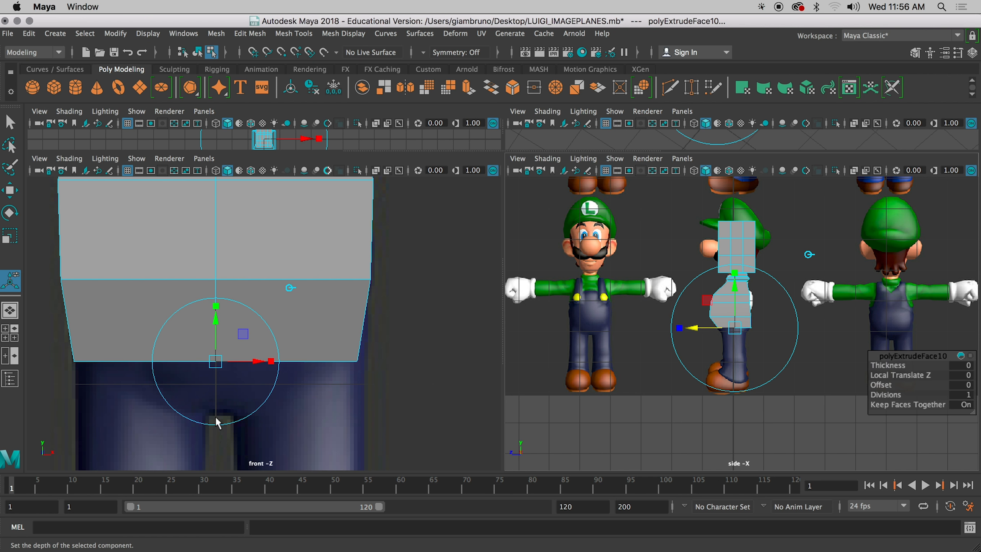
key("ctrl+e")
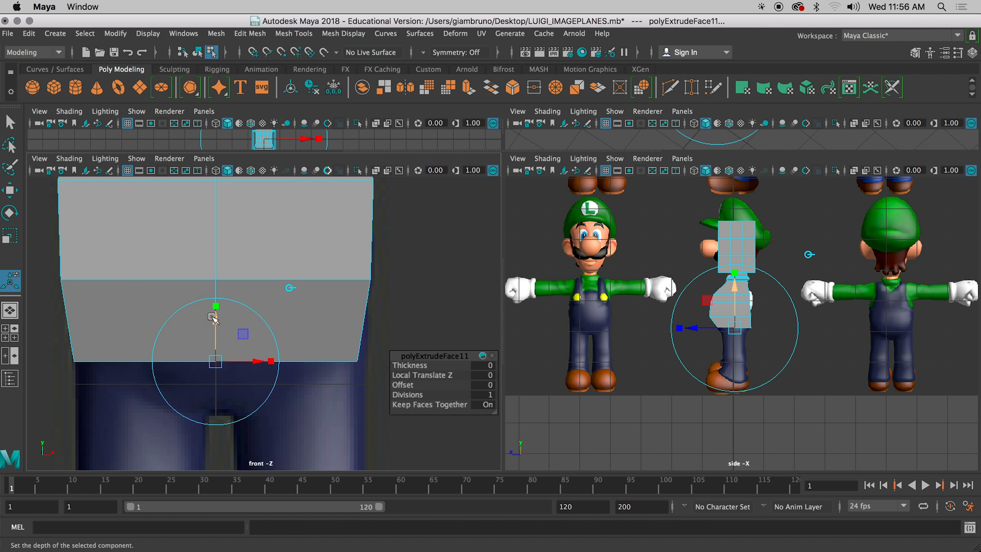
left_click_drag(216, 315, 215, 370)
left_click_drag(273, 415, 224, 423)
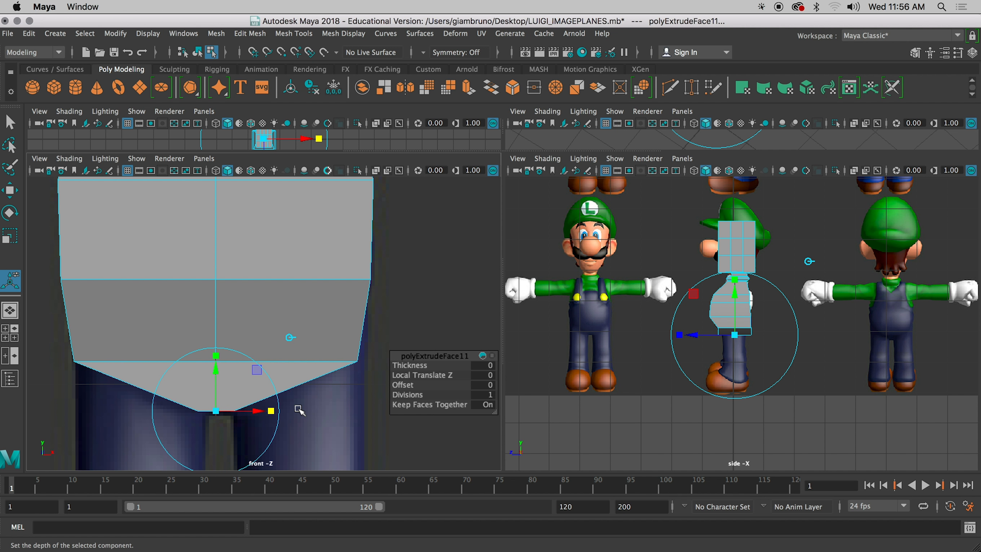
scroll(661, 366, "up", 5)
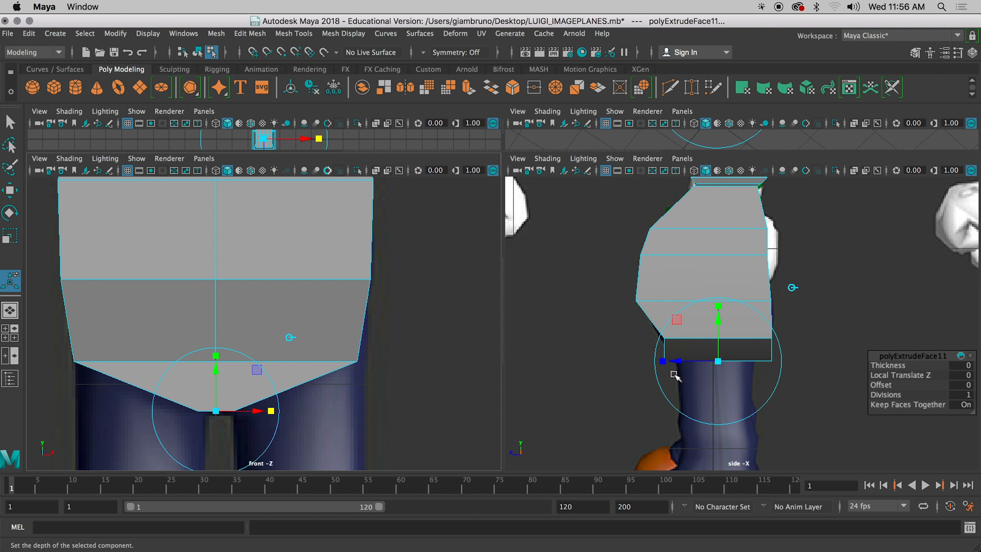
left_click_drag(662, 366, 688, 369)
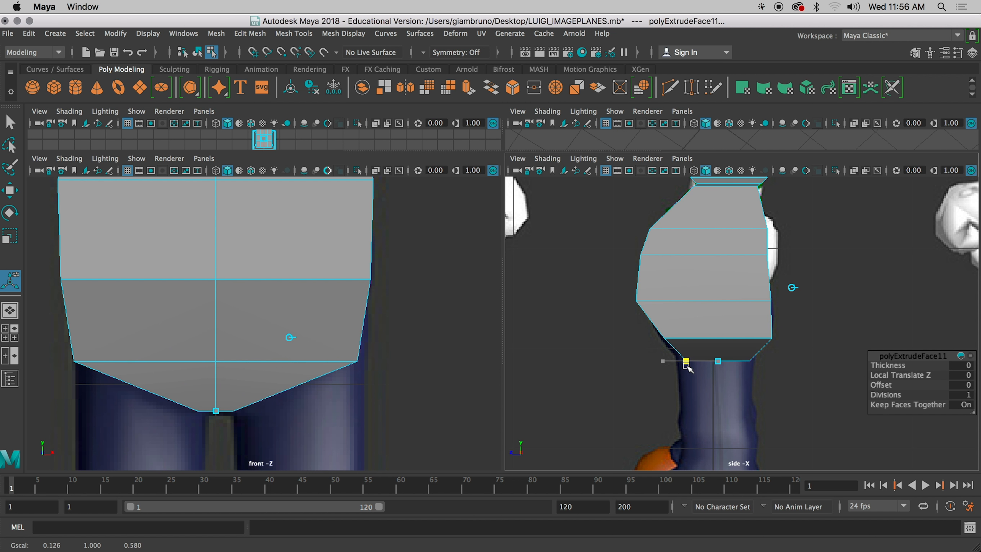
key("t")
scroll(715, 408, "up", 4)
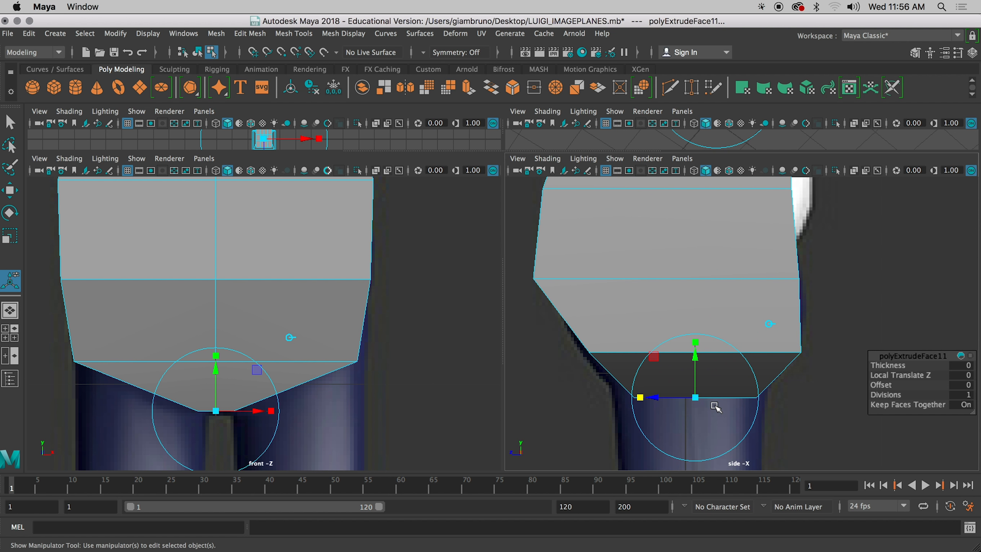
middle_click_drag(272, 406, 254, 311, "alt")
key("z")
key("z")
key("z")
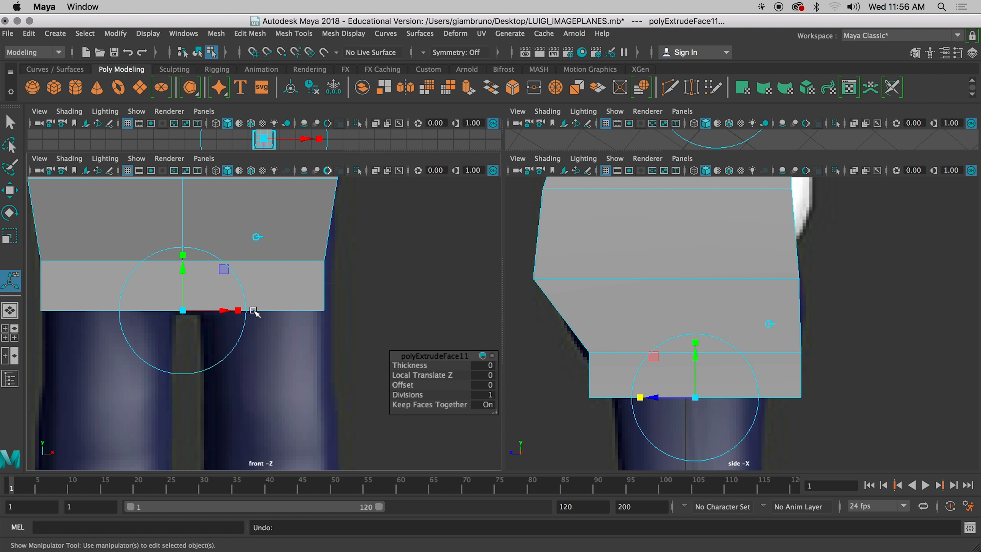
key("z")
key("z")
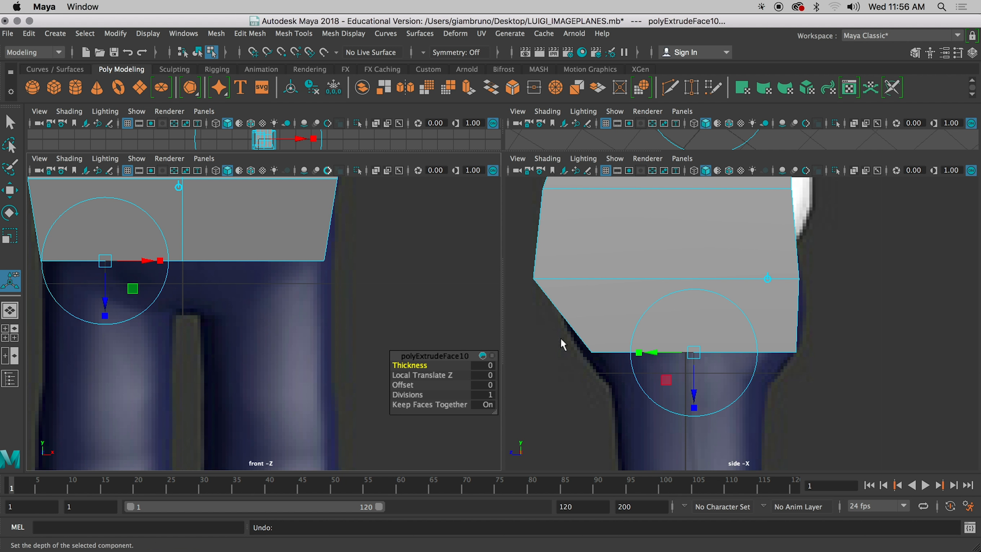
Shift the hips' lower end slightly forward in the side view to match the reference.
mouse_move(661, 357)
left_mouse_down()
mouse_move(642, 357)
mouse_move(655, 357)
left_mouse_up()
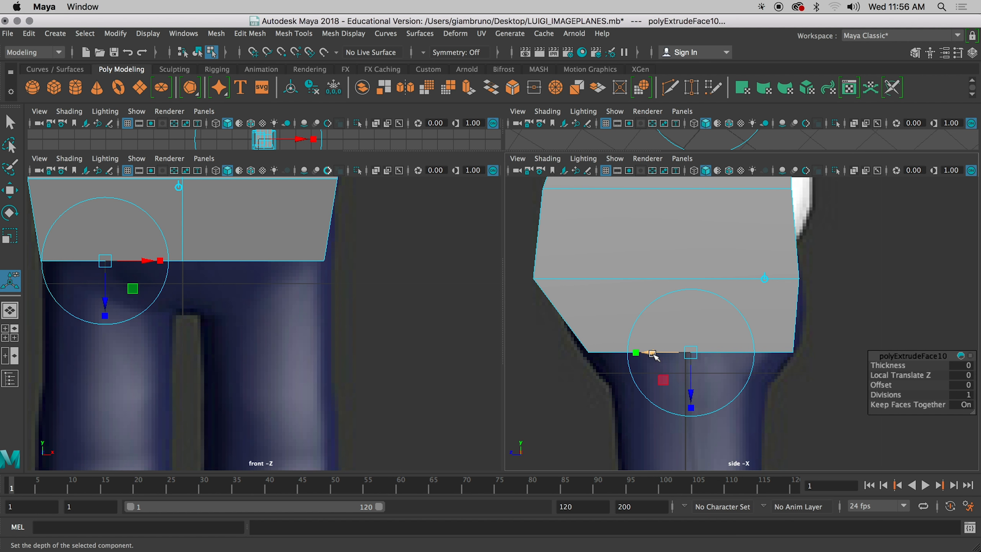
key("3")
key("1")
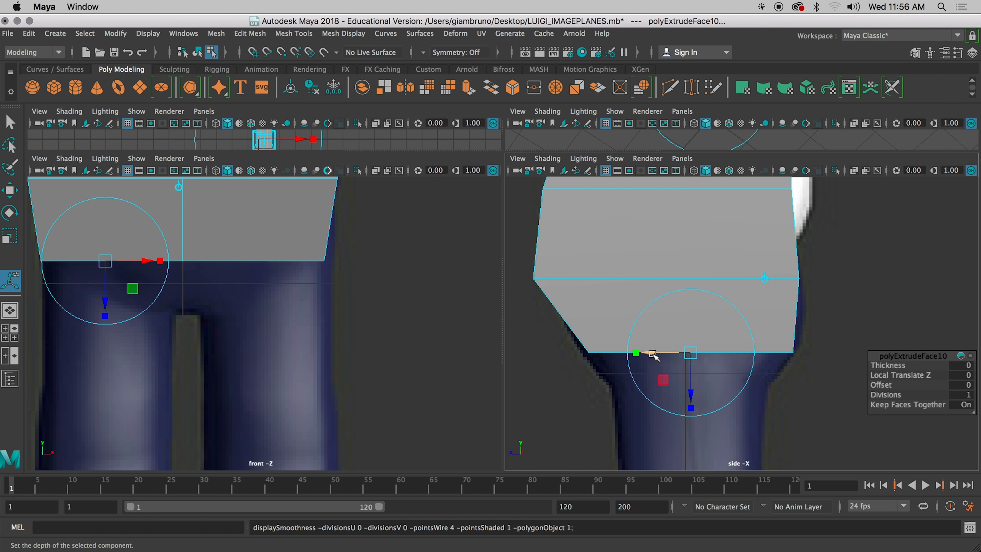
Extrude the hips' underside down to the crotch in world axis mode and scale its end to crotch width and leg depth.
key("ctrl+e")
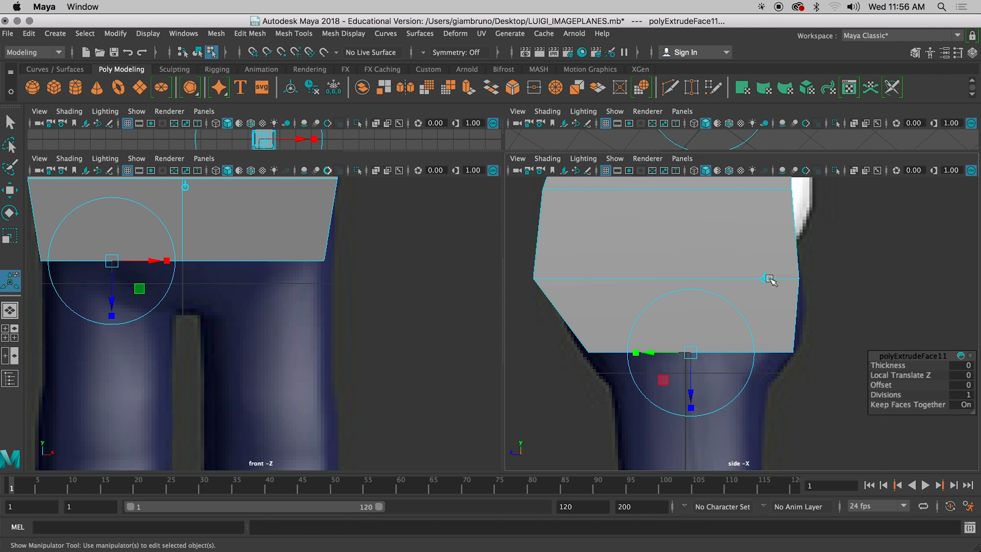
left_click(769, 279)
left_click_drag(691, 310, 686, 364)
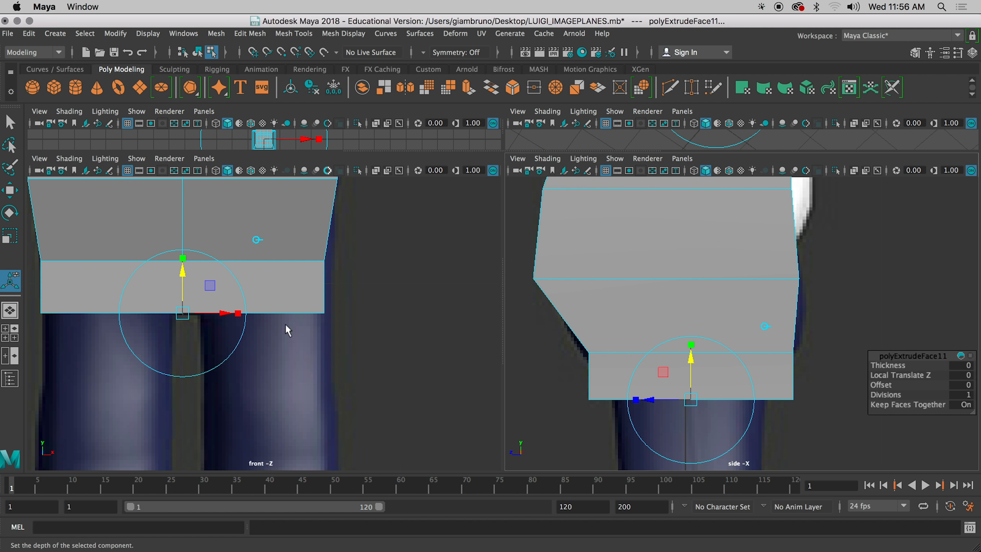
left_click_drag(242, 318, 192, 319)
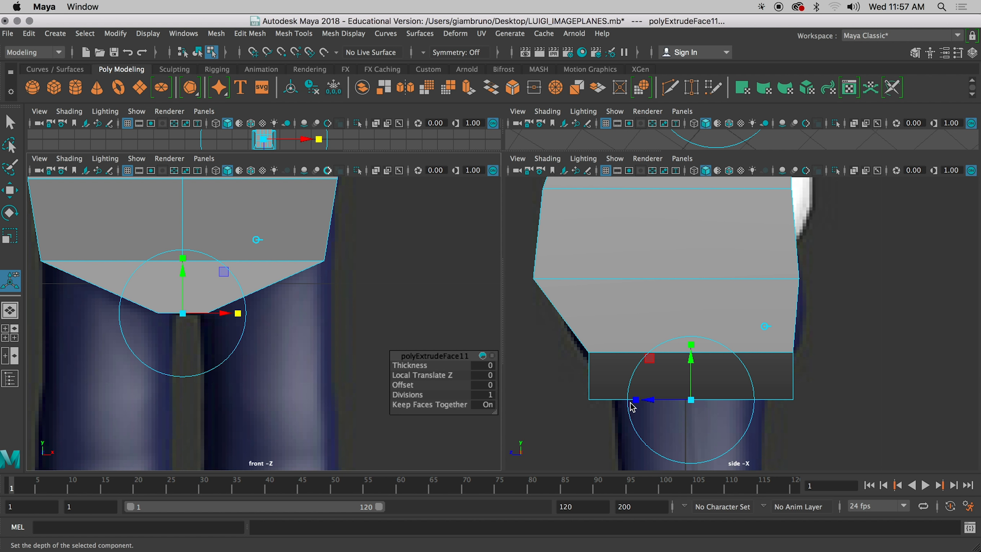
left_click_drag(635, 402, 660, 404)
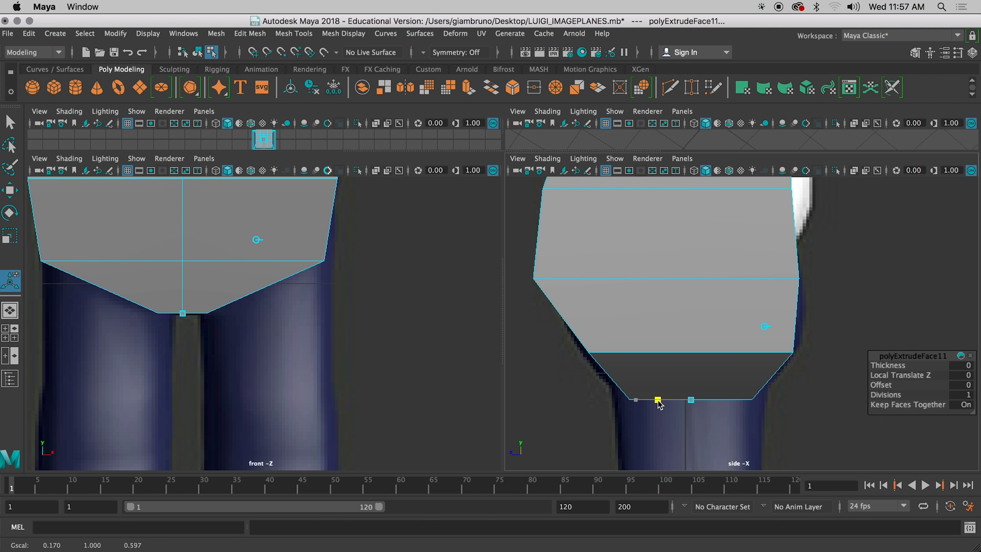
left_click_drag(659, 404, 660, 403)
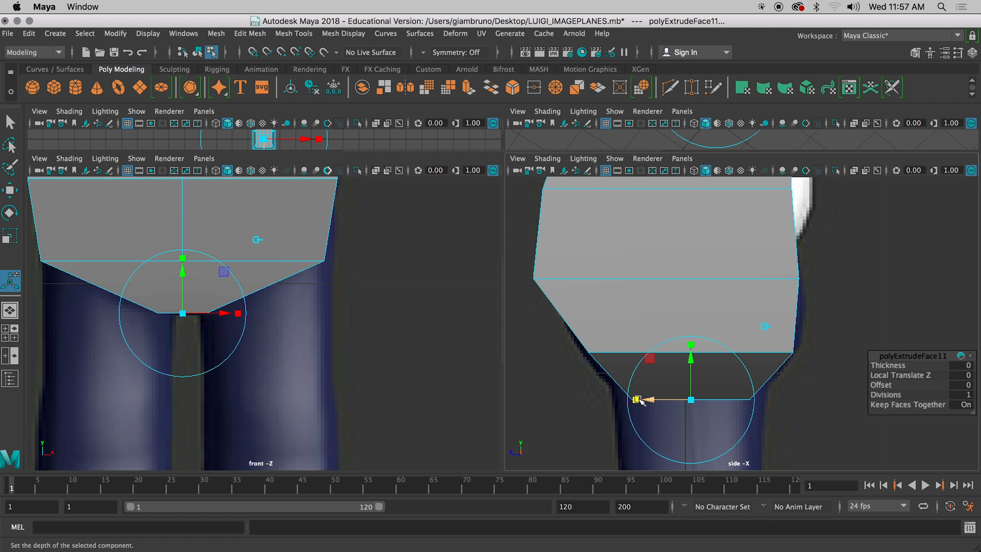
Compare the tapered crotch and torso with the reference legs and hips in the front and side views.
scroll(657, 402, "down", 6)
scroll(621, 349, "up", 5)
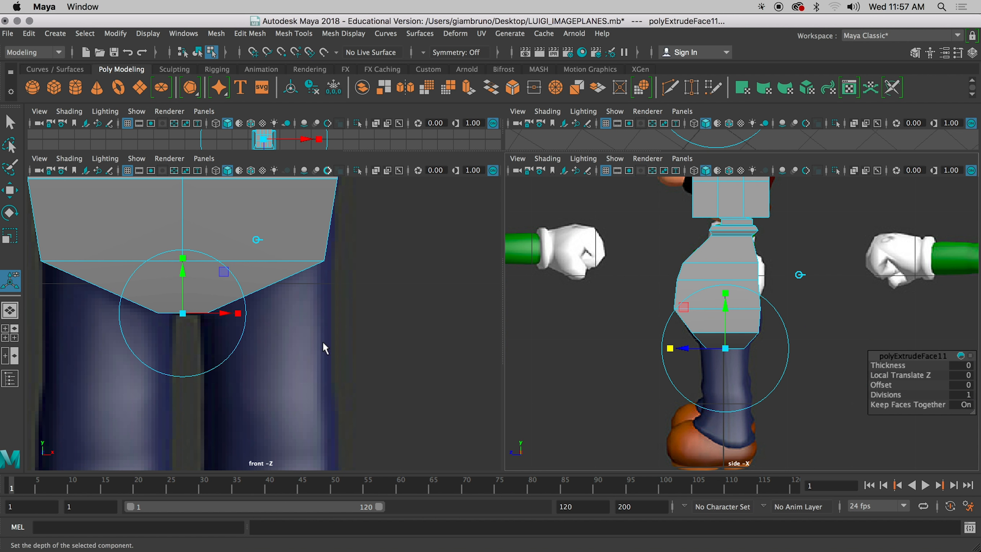
scroll(240, 315, "down", 5)
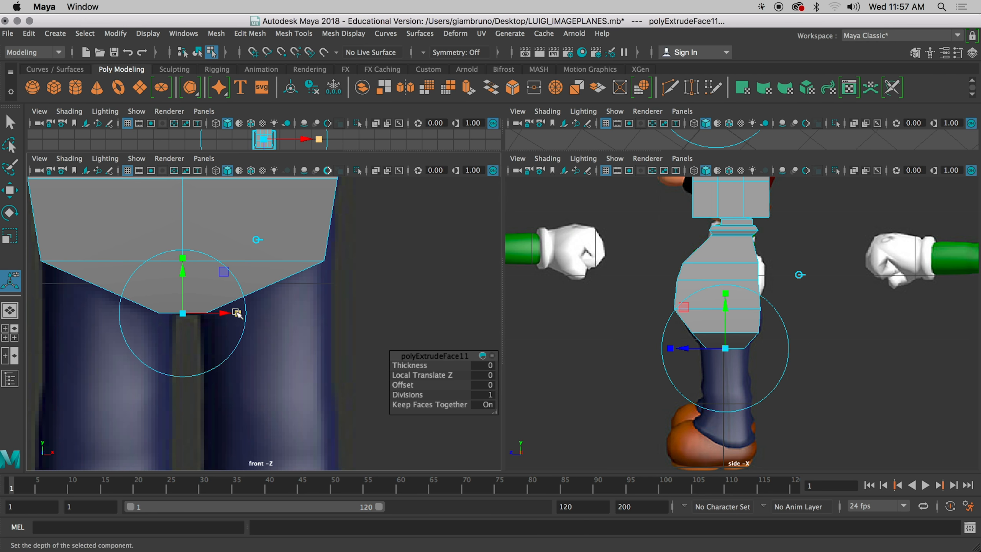
middle_click_drag(314, 266, 306, 325, "alt")
scroll(303, 340, "up", 8)
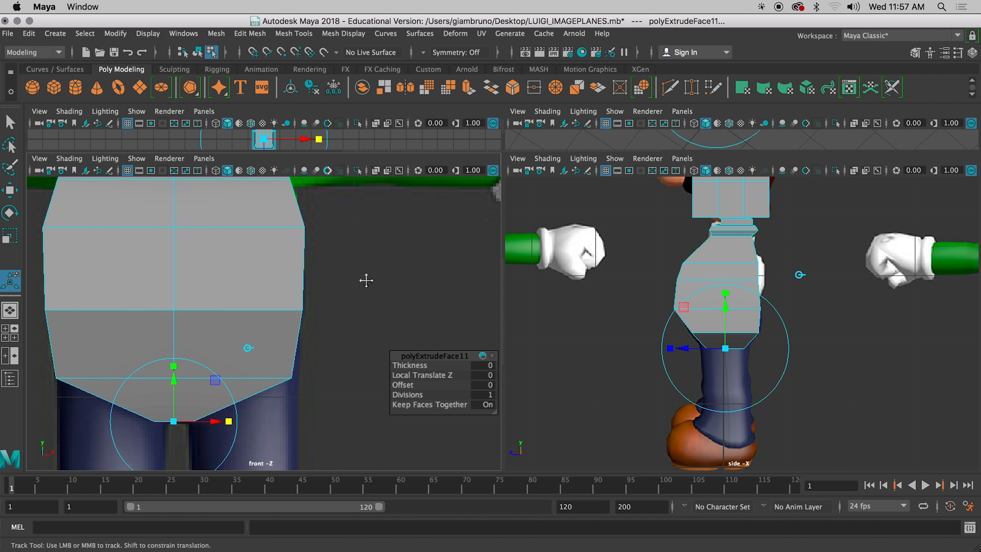
middle_click_drag(366, 278, 327, 511, "alt")
middle_click_drag(315, 309, 349, 507, "alt")
middle_click_drag(331, 276, 318, 505, "alt")
middle_click_drag(267, 259, 273, 504, "alt")
mouse_move(234, 238)
middle_mouse_down("alt")
mouse_move(244, 409)
mouse_move(255, 201)
middle_mouse_up("alt")
middle_click_drag(262, 479, 223, 206, "alt")
middle_click_drag(284, 424, 259, 261, "alt")
middle_click_drag(274, 347, 265, 291, "alt")
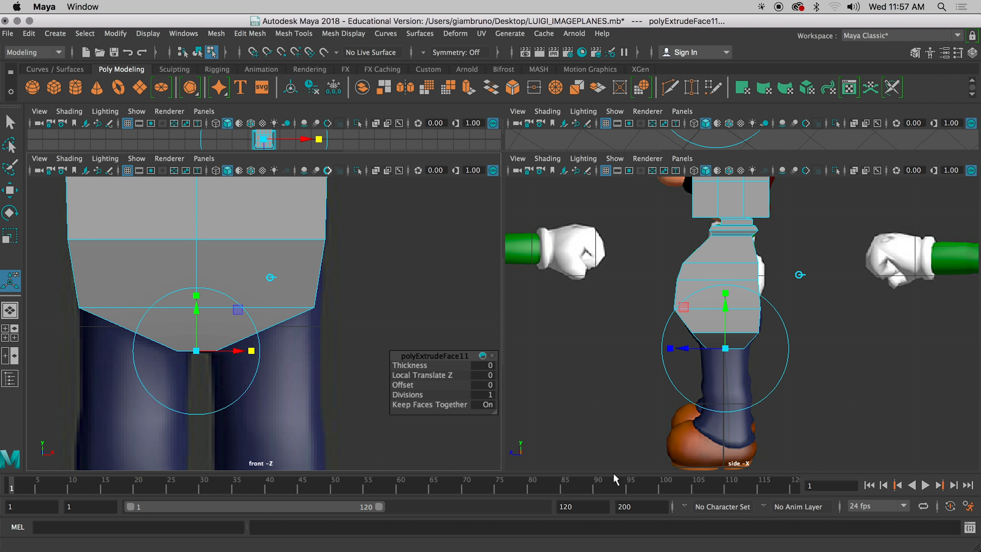
scroll(696, 395, "up", 5)
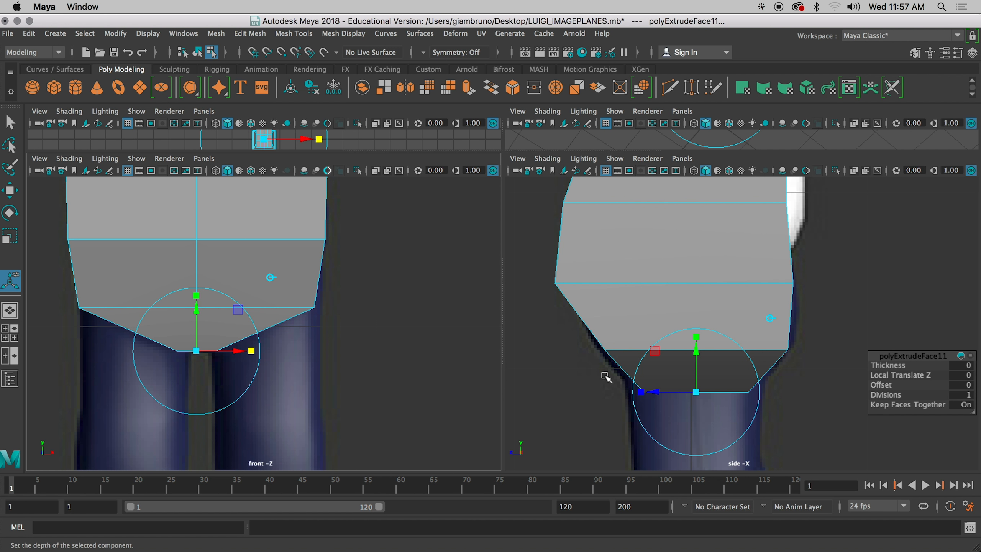
left_click(693, 367)
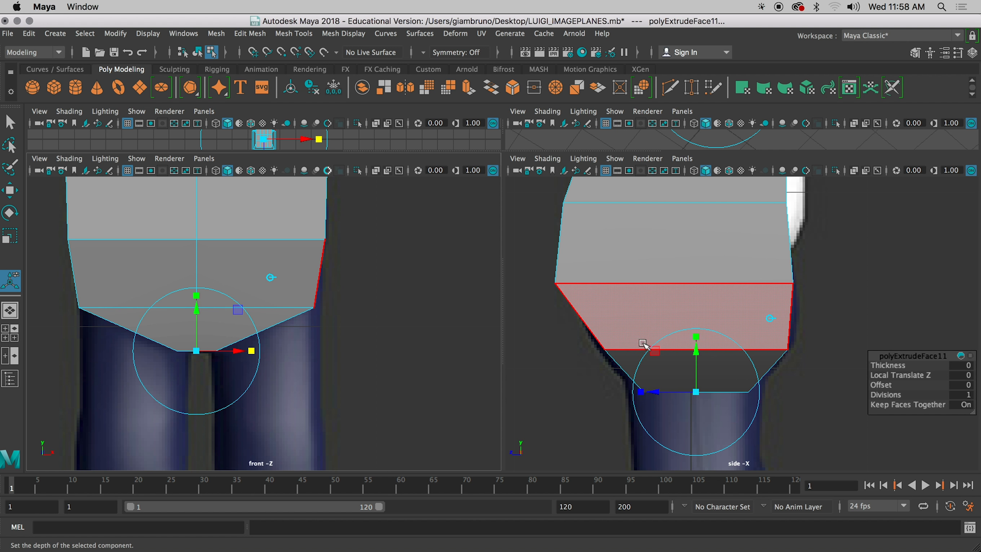
scroll(615, 330, "down", 5)
middle_click_drag(750, 319, 661, 551, "alt")
middle_click_drag(675, 251, 710, 414, "alt")
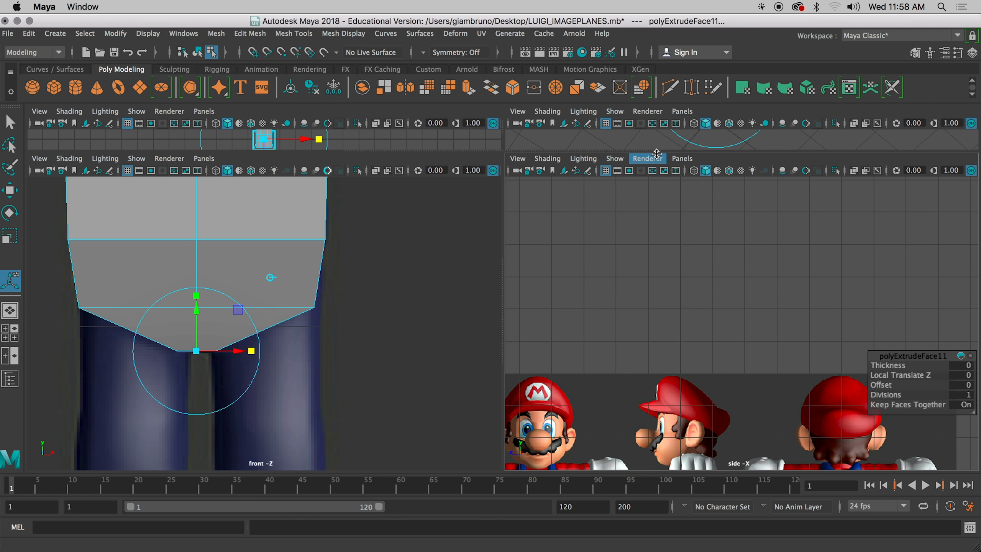
Extrude the sloping underside face beside the crotch straight down in world axis mode to start one leg.
left_click_drag(658, 151, 635, 419)
left_click(765, 304)
left_click_drag(725, 284, 687, 285, "alt")
left_click(675, 289)
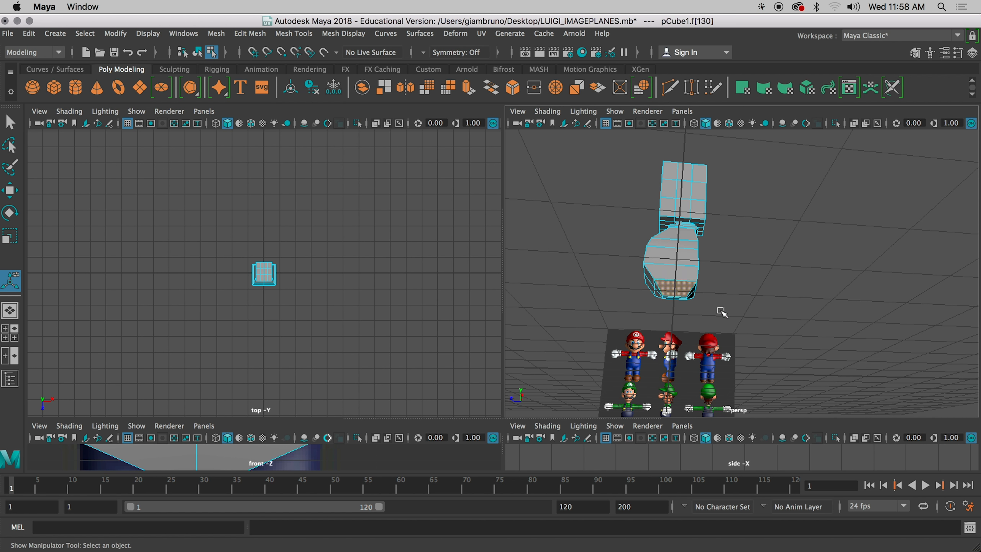
key("f")
scroll(731, 340, "down", 5)
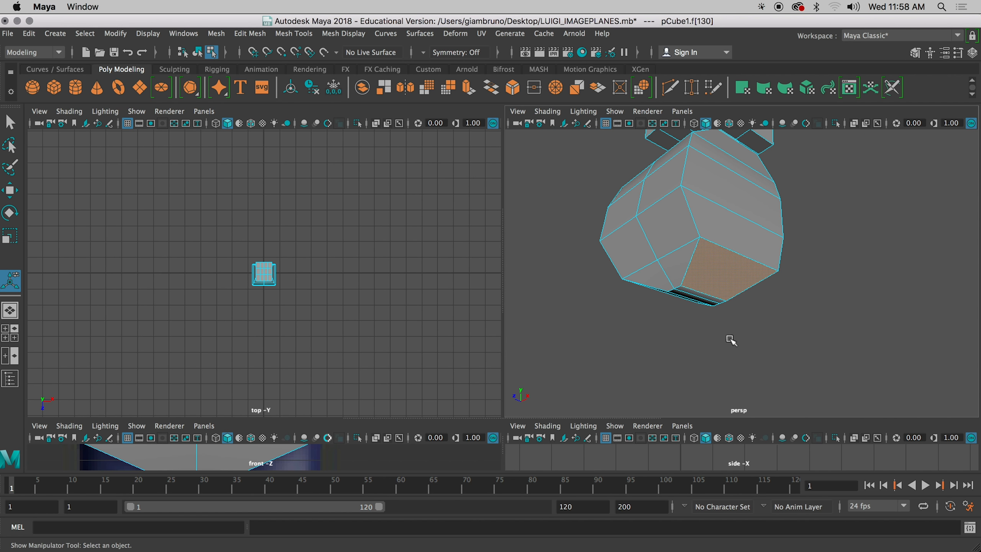
left_click_drag(716, 321, 752, 339, "alt")
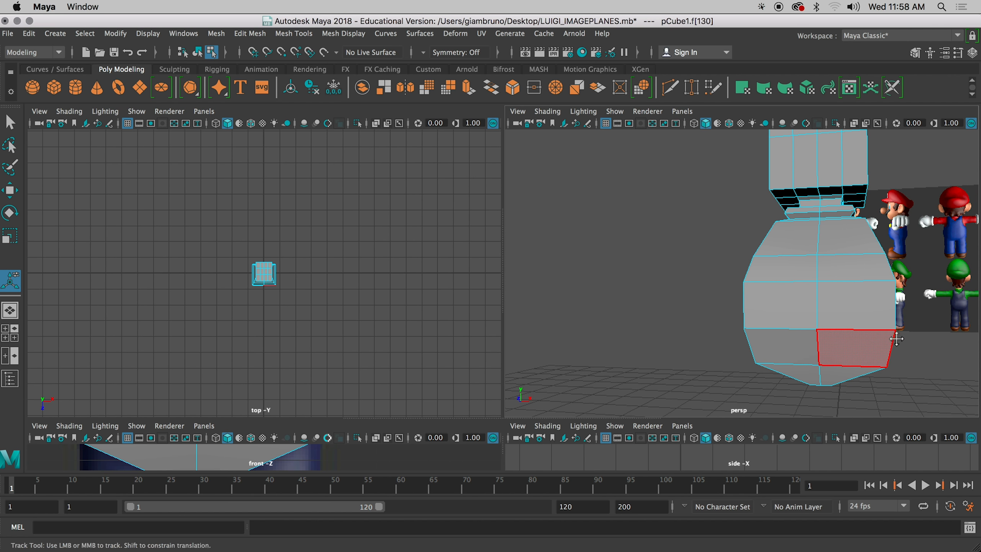
left_click_drag(897, 338, 719, 267, "alt")
left_click(627, 240)
left_click(627, 240)
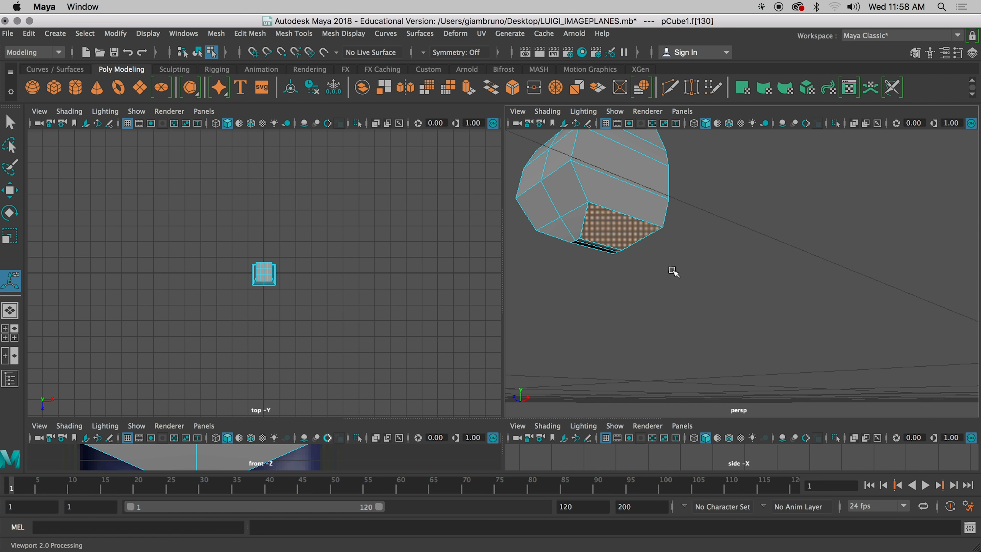
left_click_drag(672, 272, 663, 250, "alt")
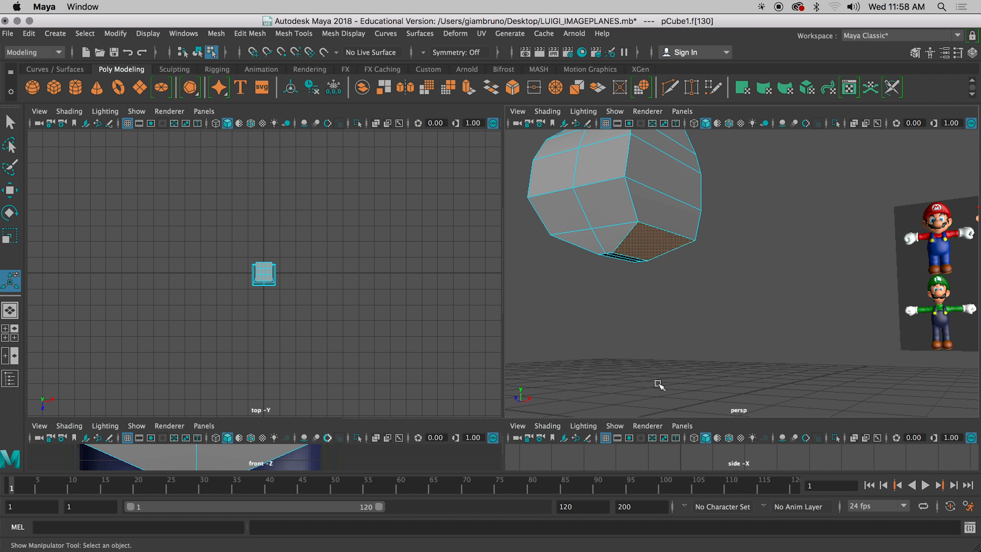
left_click_drag(631, 418, 610, 134)
middle_click_drag(664, 360, 674, 205, "alt")
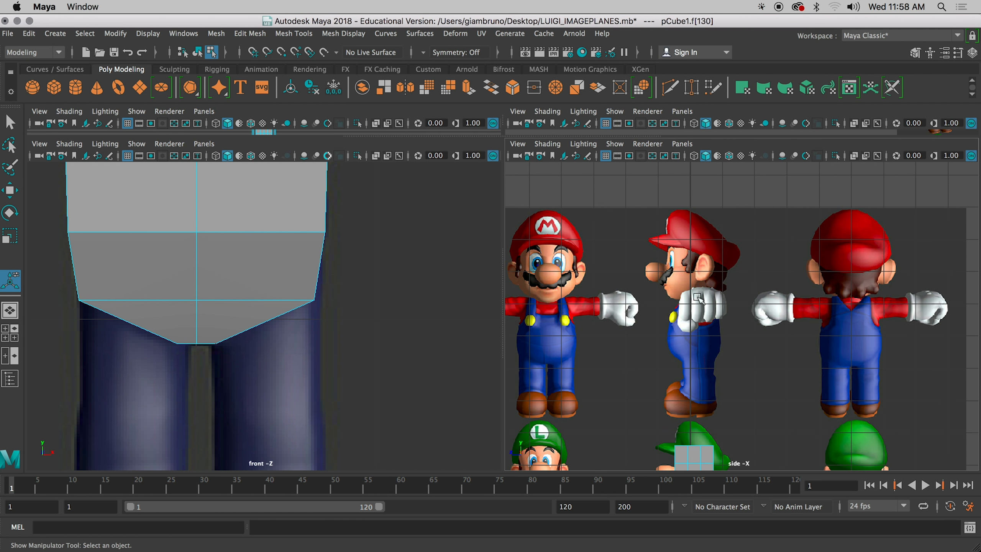
middle_click_drag(650, 378, 729, 245, "alt")
scroll(673, 375, "up", 5)
middle_click_drag(680, 387, 620, 241, "alt")
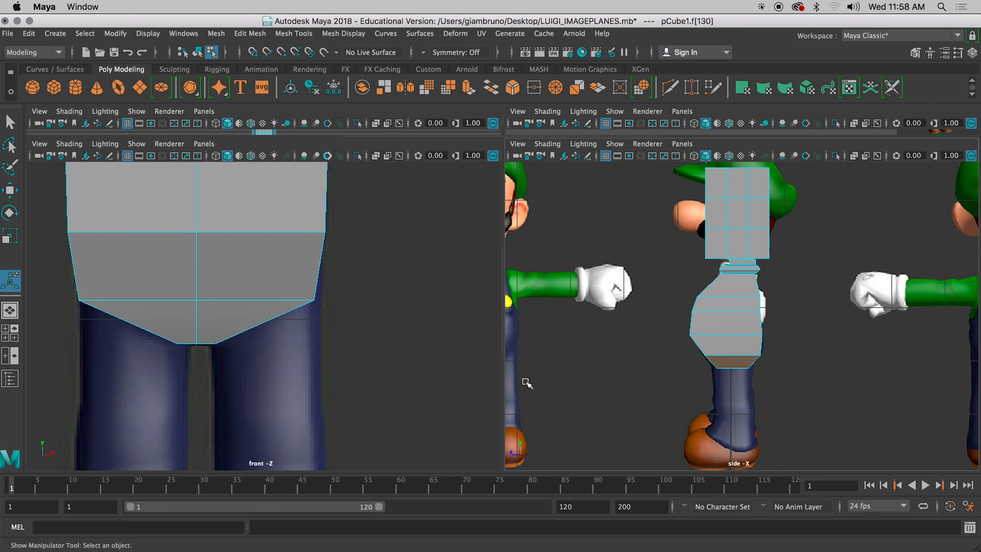
key("ctrl+e")
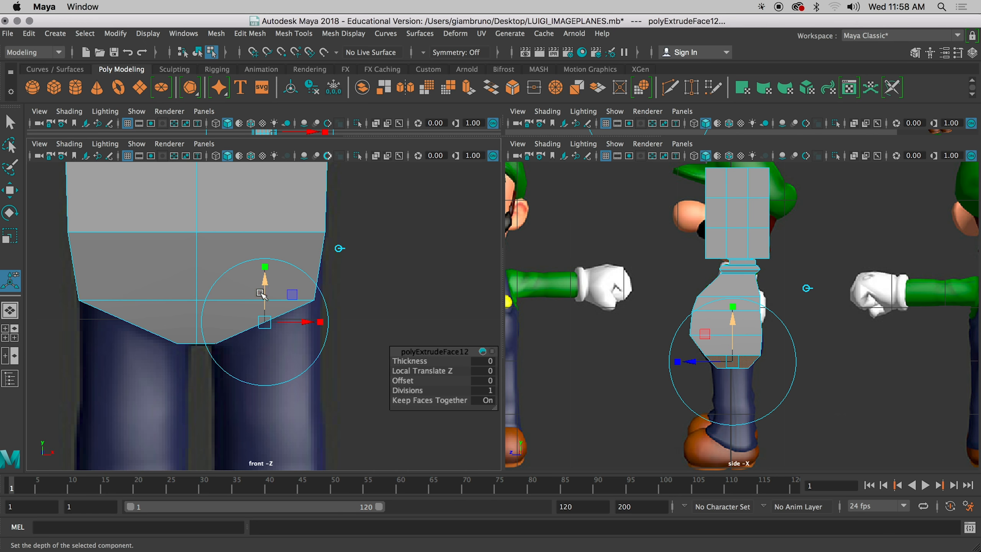
left_click_drag(265, 288, 265, 318)
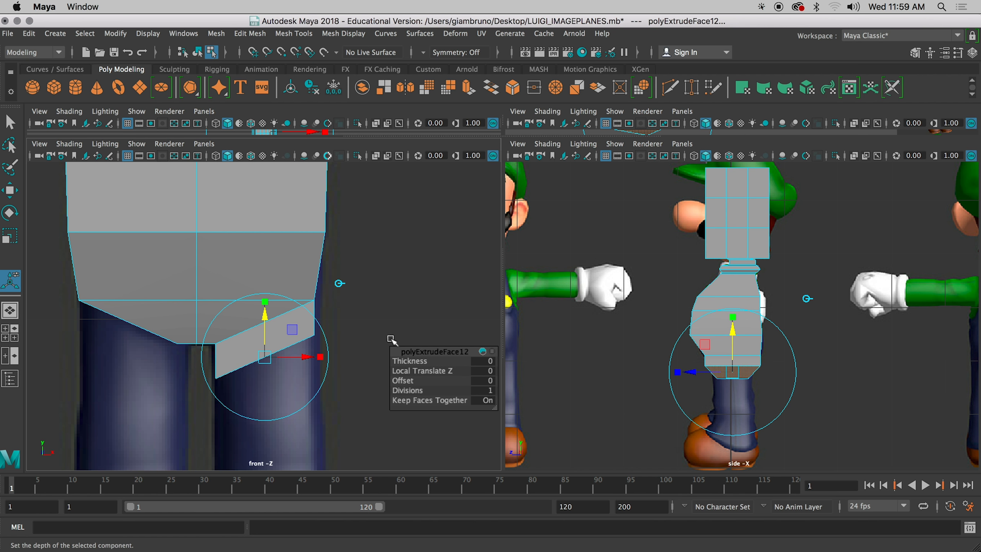
scroll(789, 340, "up", 5)
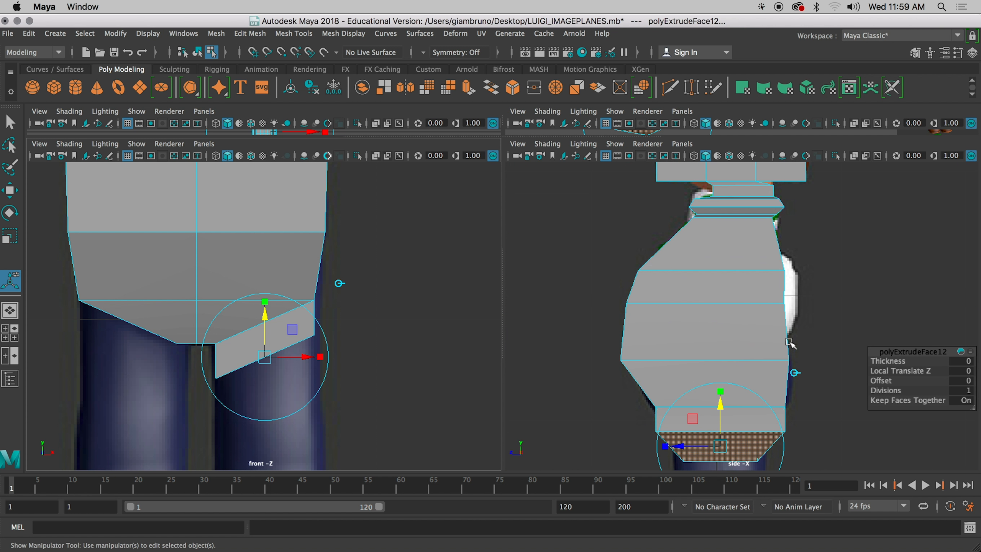
middle_click_drag(792, 341, 788, 285, "alt")
scroll(788, 301, "up", 6)
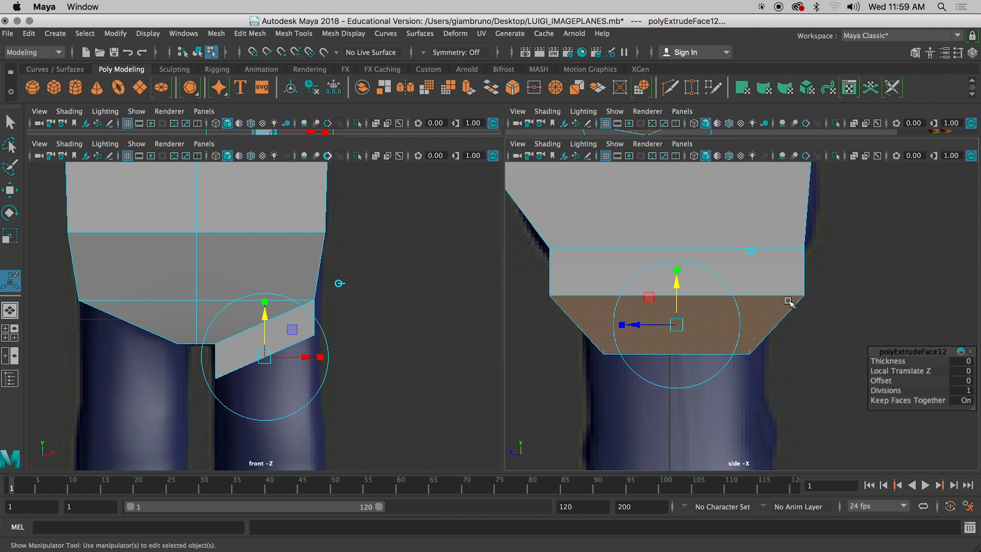
scroll(789, 302, "up", 2)
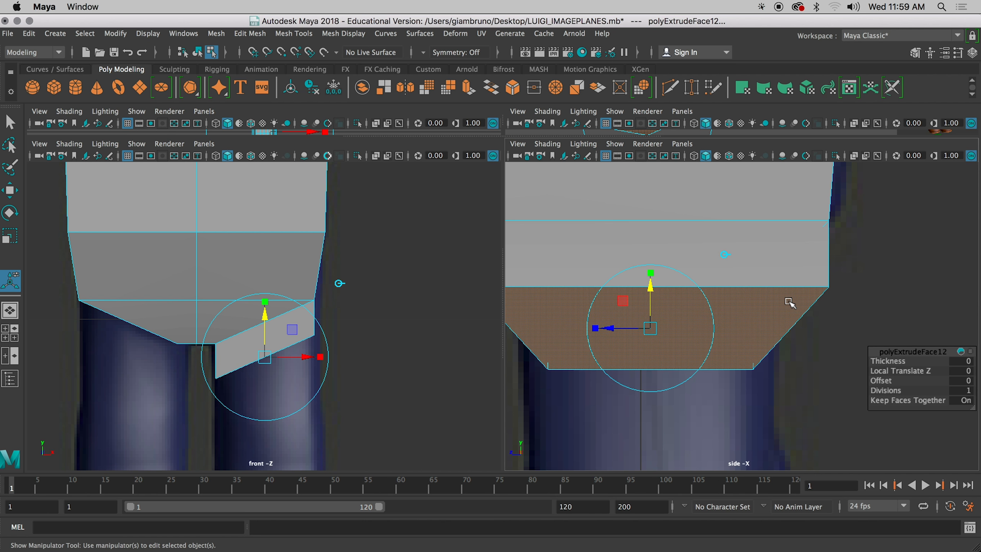
middle_click_drag(746, 312, 814, 281, "alt")
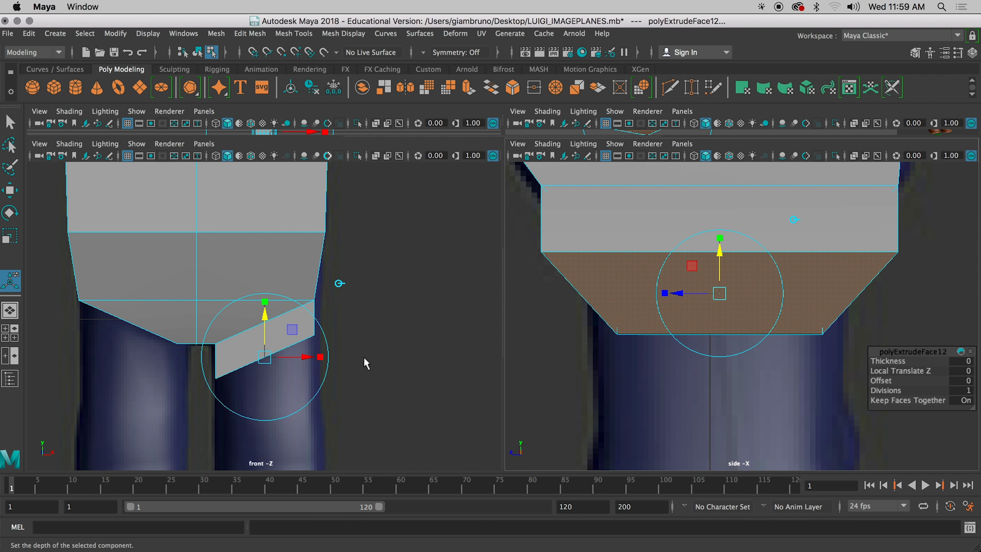
Select the leg extrusion's outer bottom edge and move it down with grid snapping to the grid line at Y 1.
middle_click_drag(366, 357, 292, 286, "alt")
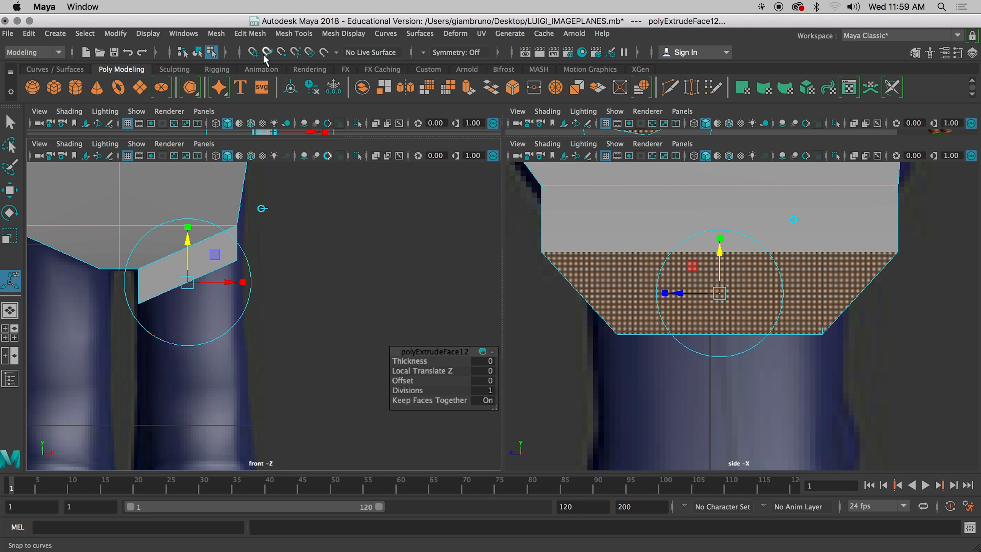
right_click(611, 233)
right_click(584, 238)
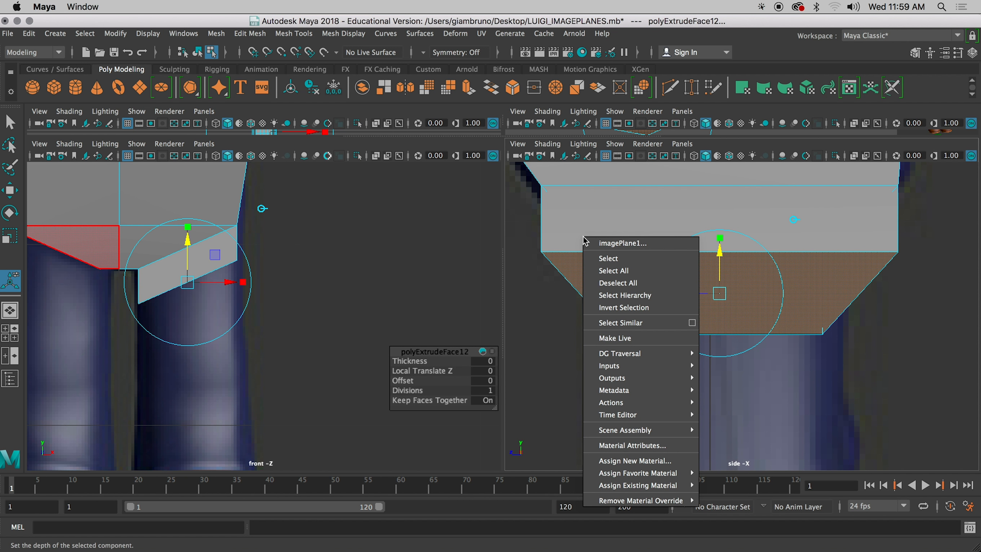
left_click(572, 246)
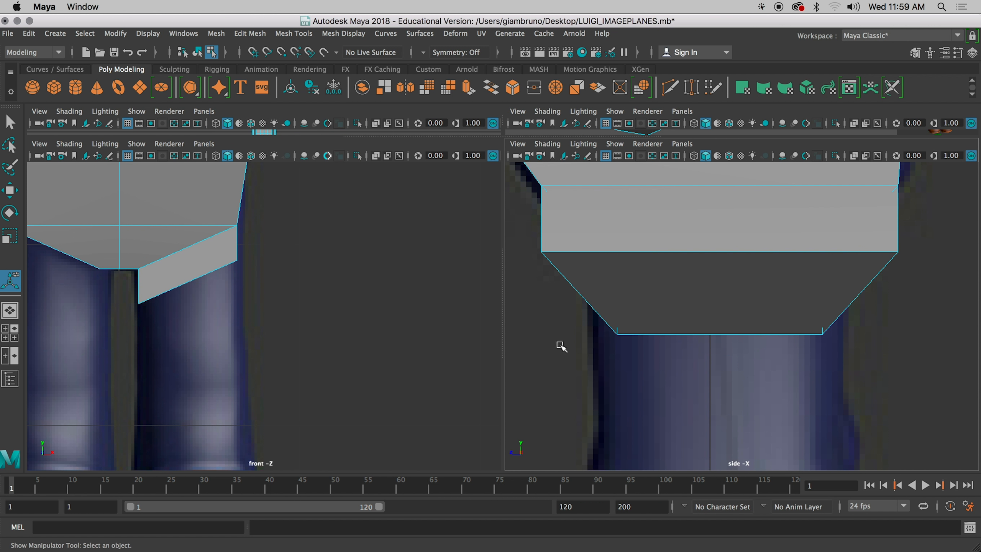
right_click_drag(674, 276, 680, 155)
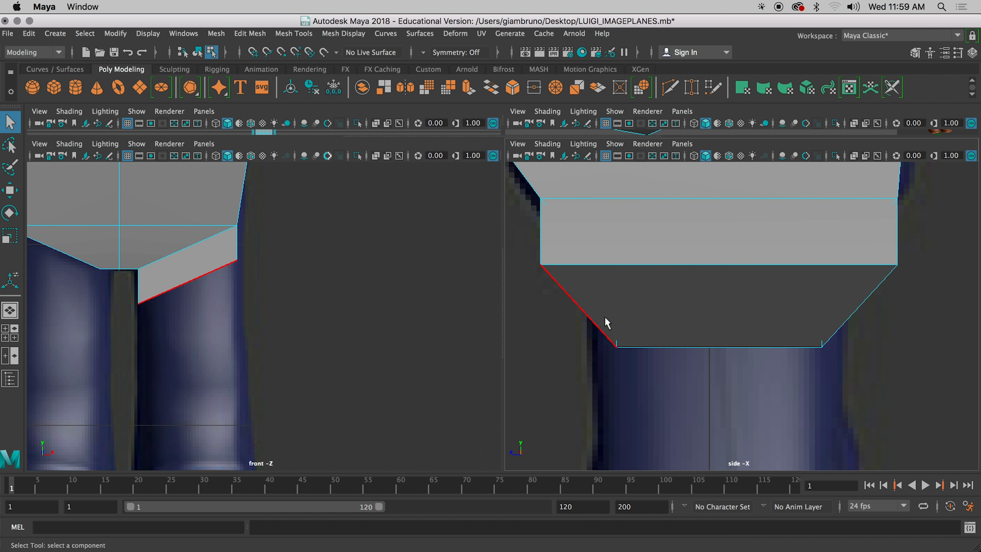
left_click(697, 266)
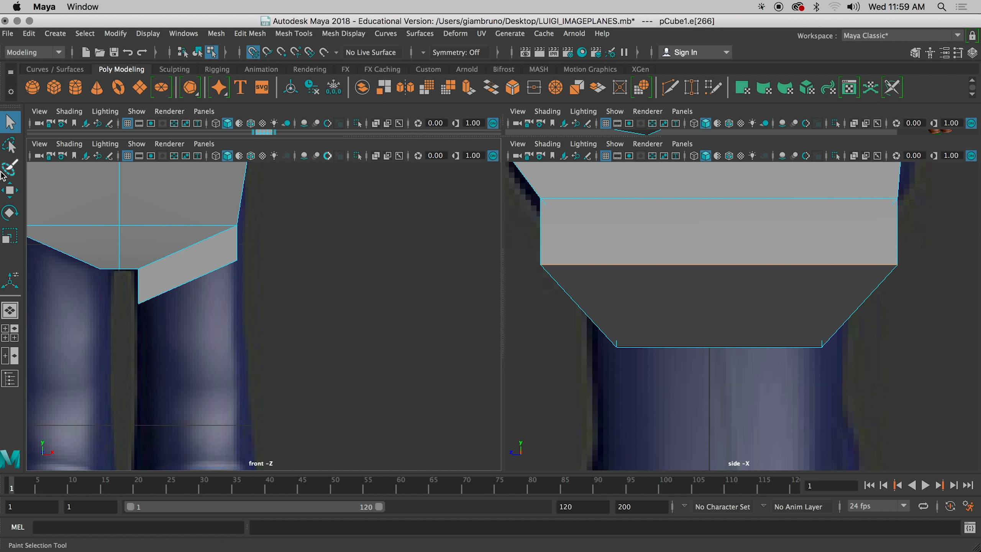
key("w")
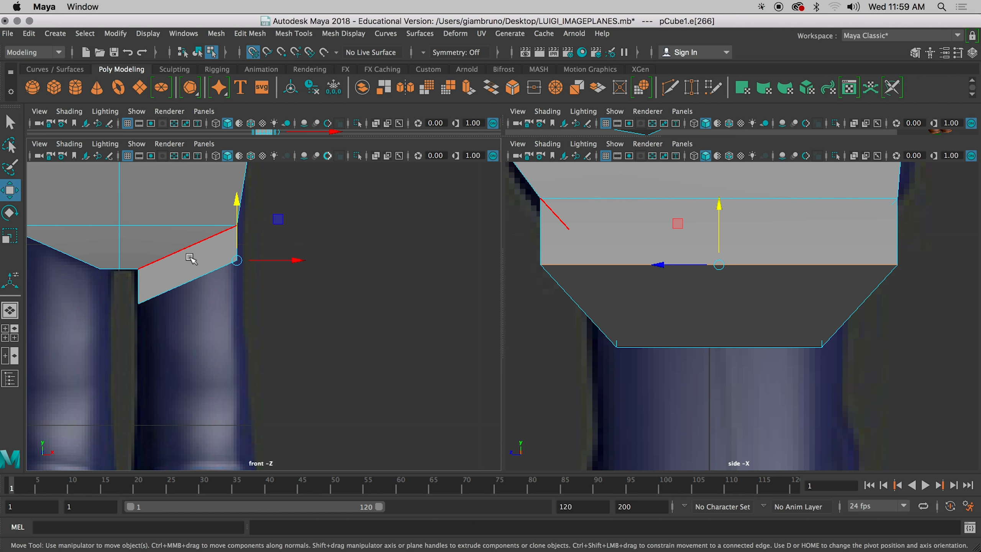
left_click_drag(721, 212, 721, 182)
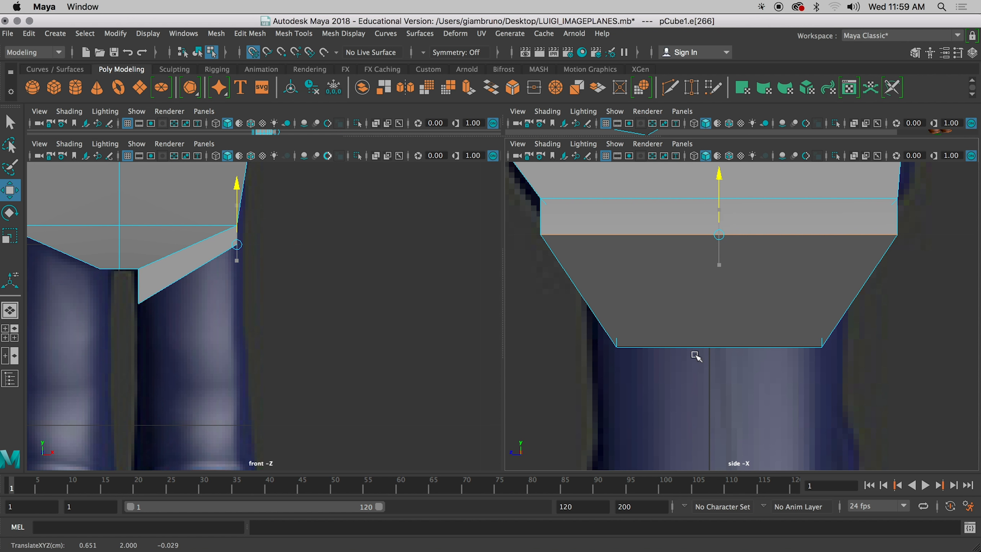
mouse_move(694, 406)
middle_mouse_down()
mouse_move(686, 447)
mouse_move(709, 308)
mouse_move(695, 421)
mouse_move(698, 381)
mouse_move(686, 382)
mouse_move(679, 412)
middle_mouse_up()
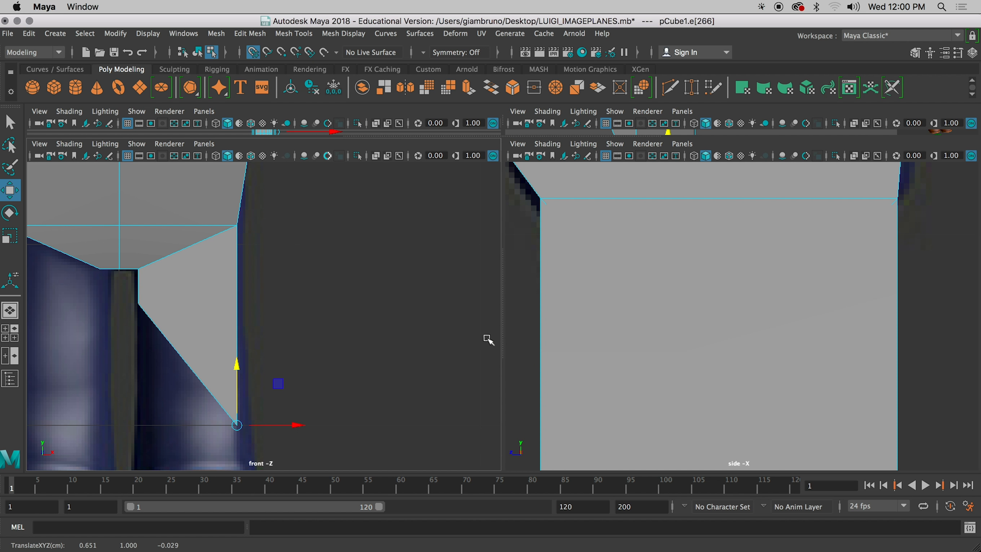
left_click_drag(488, 339, 486, 335, "alt")
key("space")
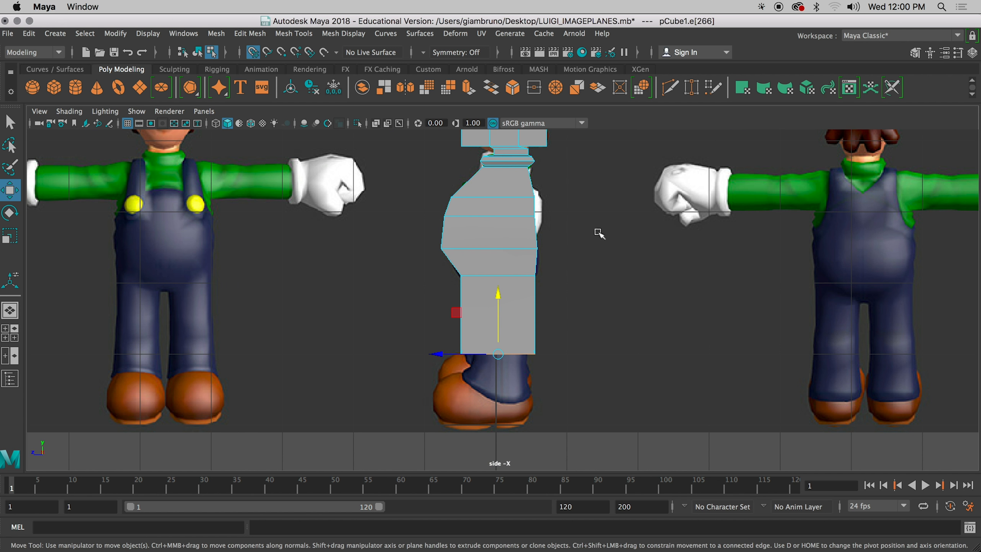
key("space")
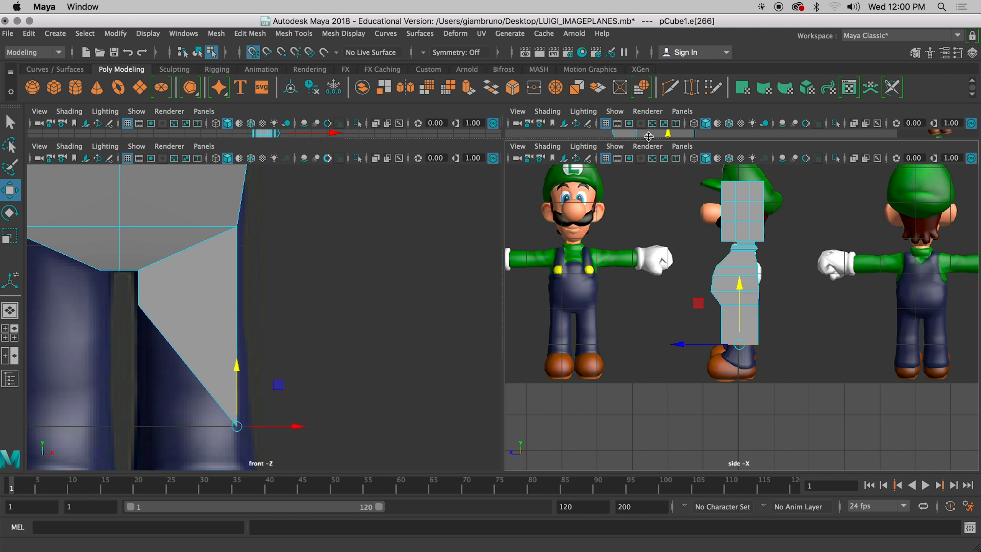
Snap the leg's inner bottom edge down to the same grid line to level the end, and turn grid snapping off.
left_click_drag(648, 139, 649, 404)
left_click_drag(600, 313, 679, 307, "alt")
left_click(830, 246)
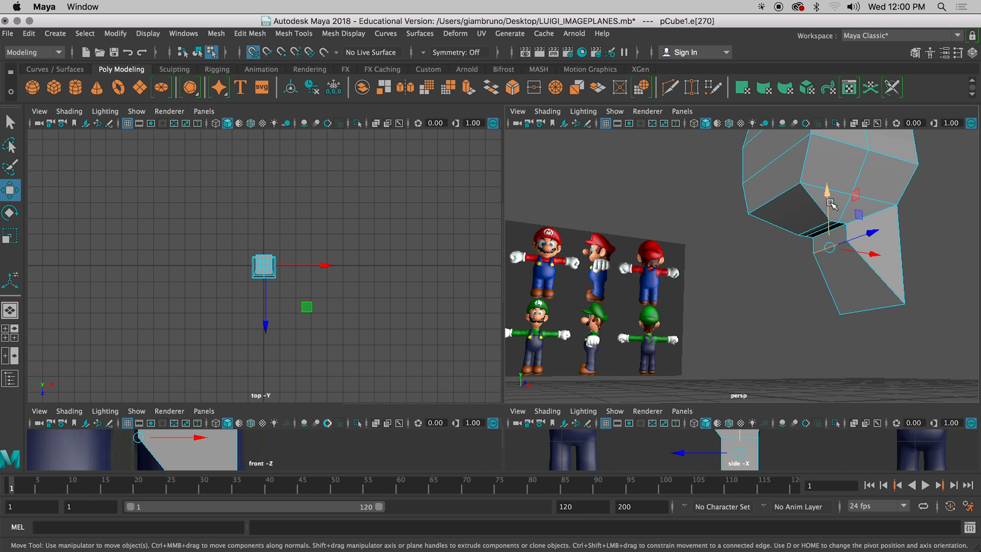
left_click_drag(829, 194, 815, 292)
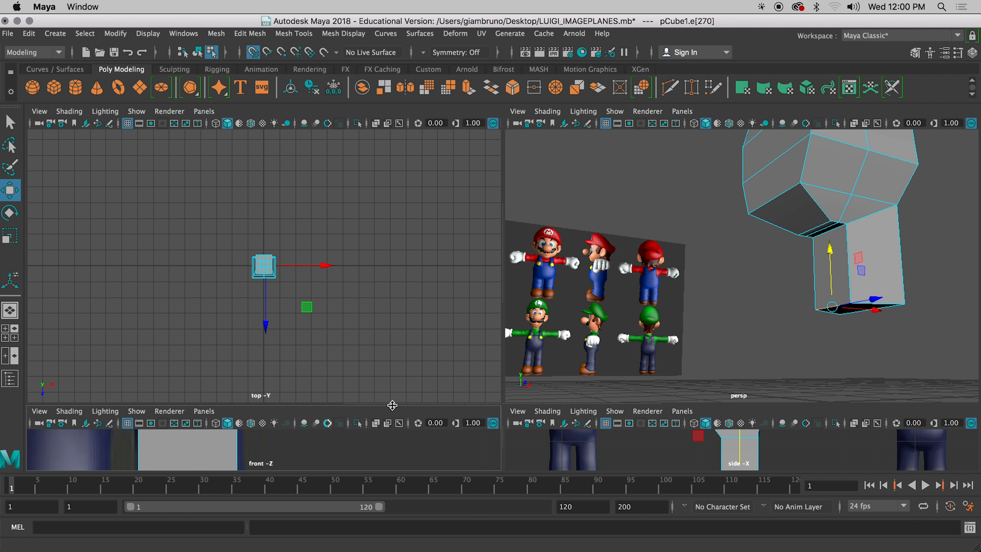
left_click(254, 53)
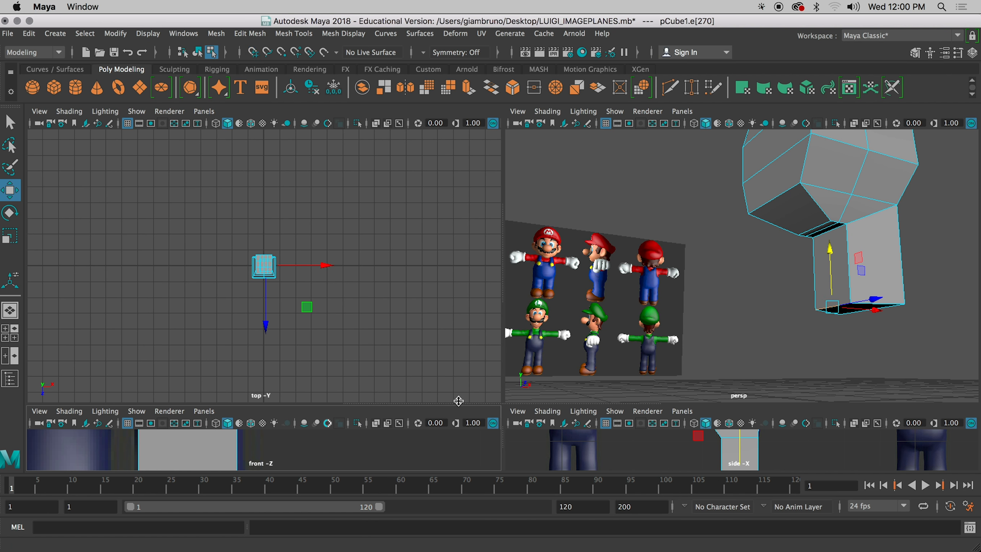
Select the leg's flat bottom face from below and move it straight up to just beneath the crotch.
left_click_drag(458, 404, 458, 174)
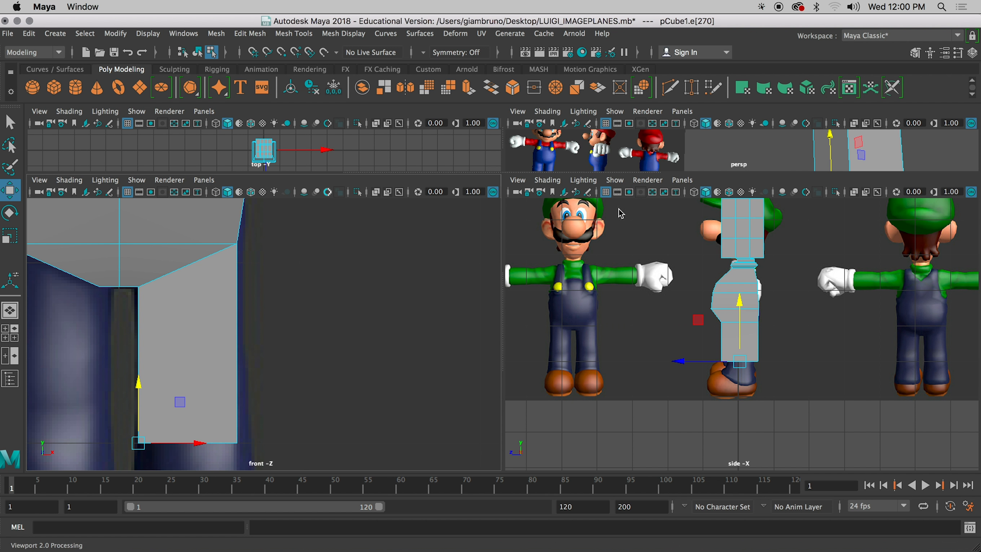
left_click(770, 155)
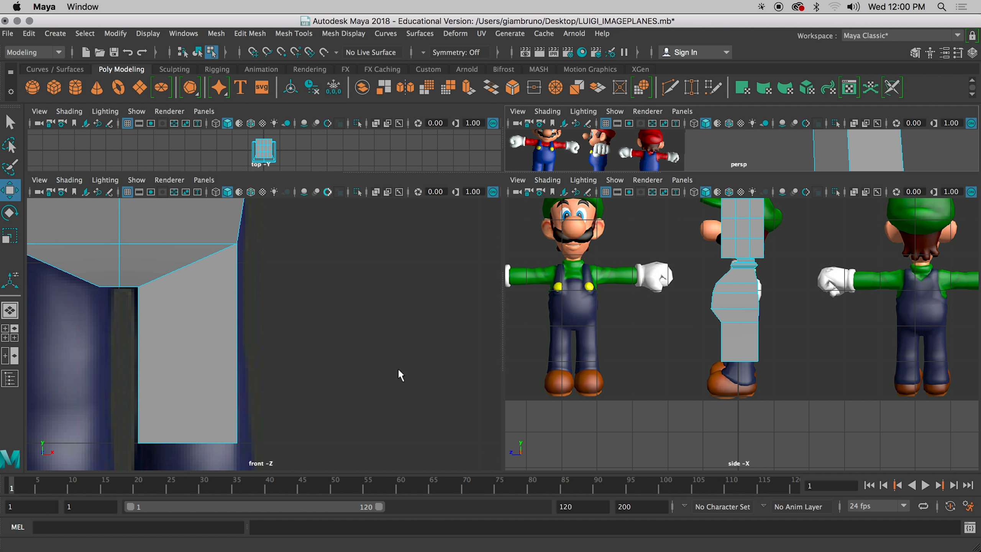
scroll(725, 383, "up", 5)
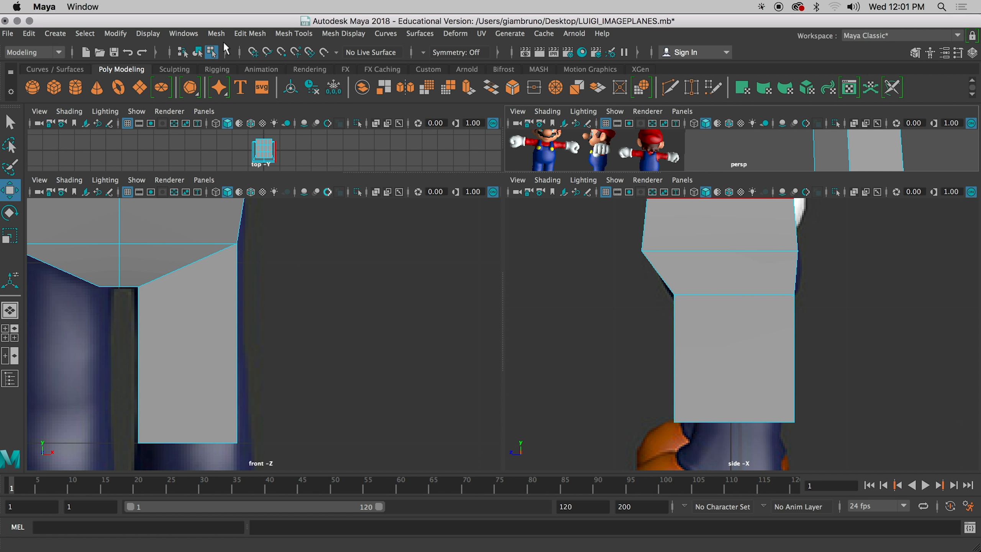
left_click(254, 53)
left_click(256, 57)
left_click(540, 320)
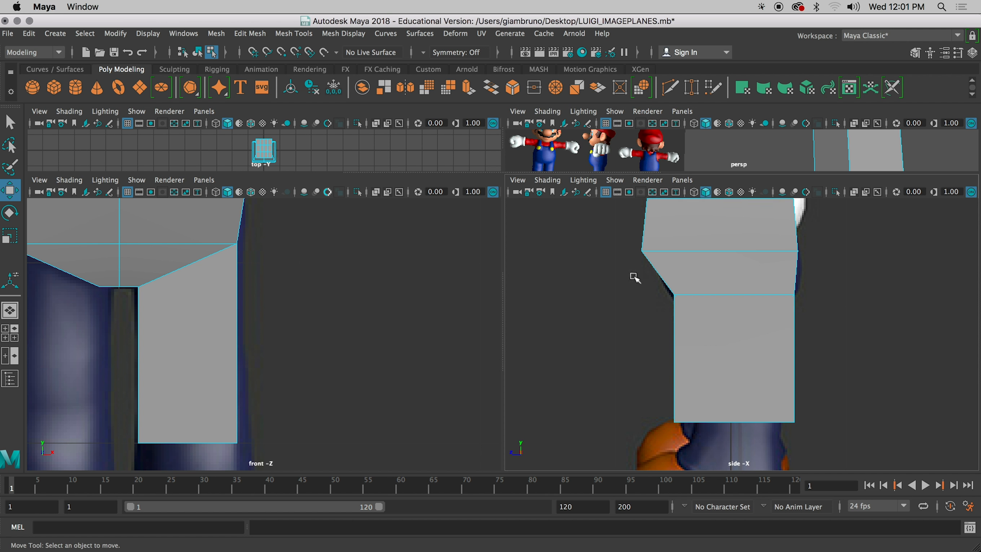
left_click_drag(759, 173, 738, 327)
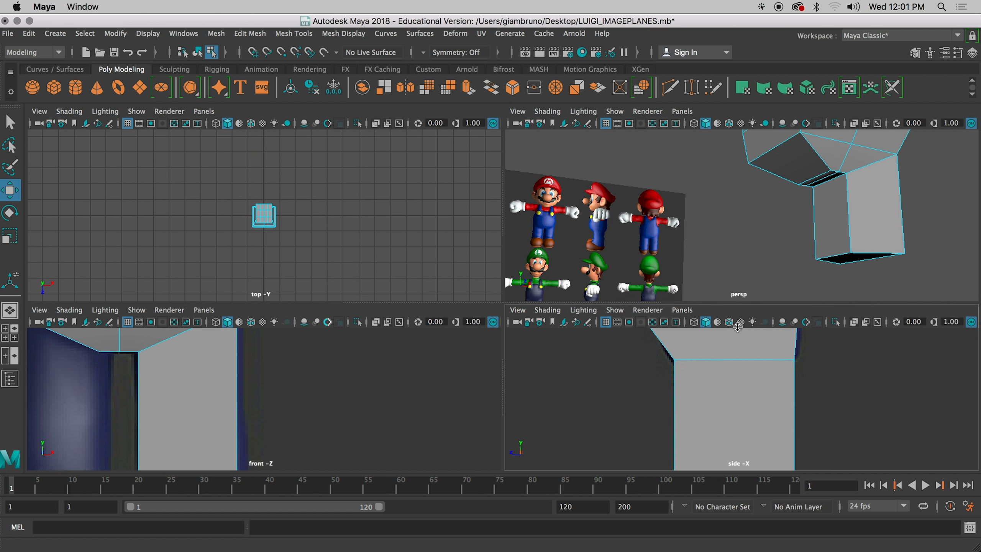
left_click_drag(818, 274, 697, 263, "alt")
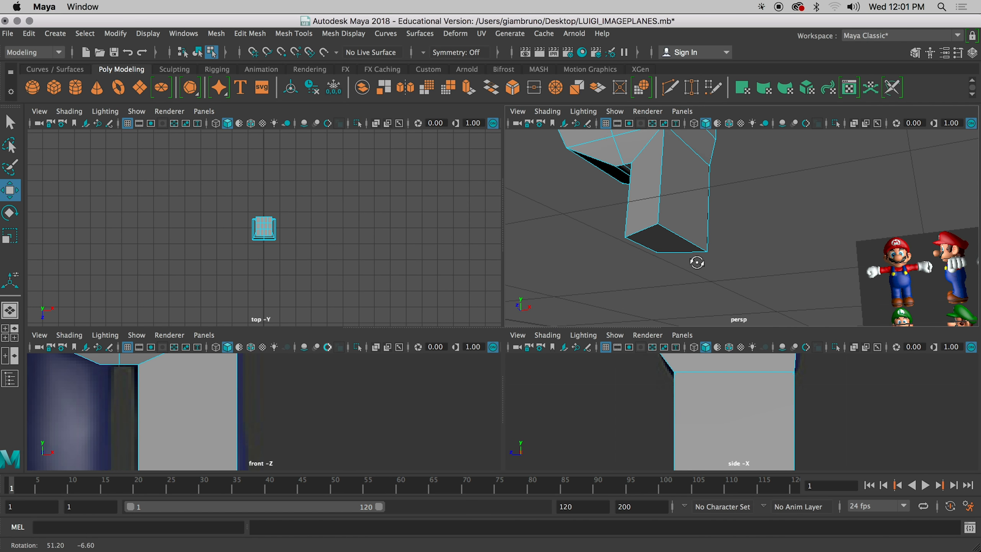
right_click_drag(660, 241, 658, 243)
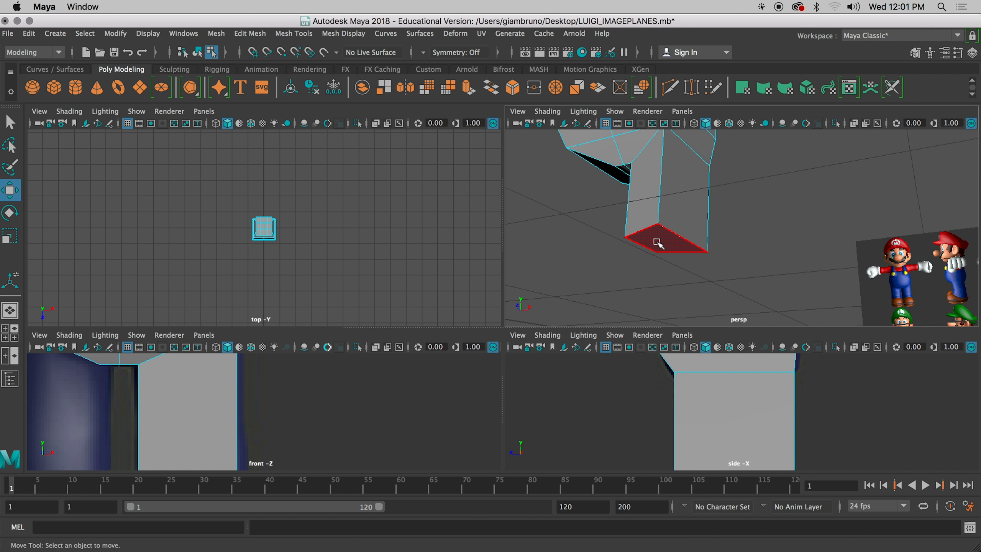
left_click(659, 243)
left_click_drag(667, 185, 675, 130)
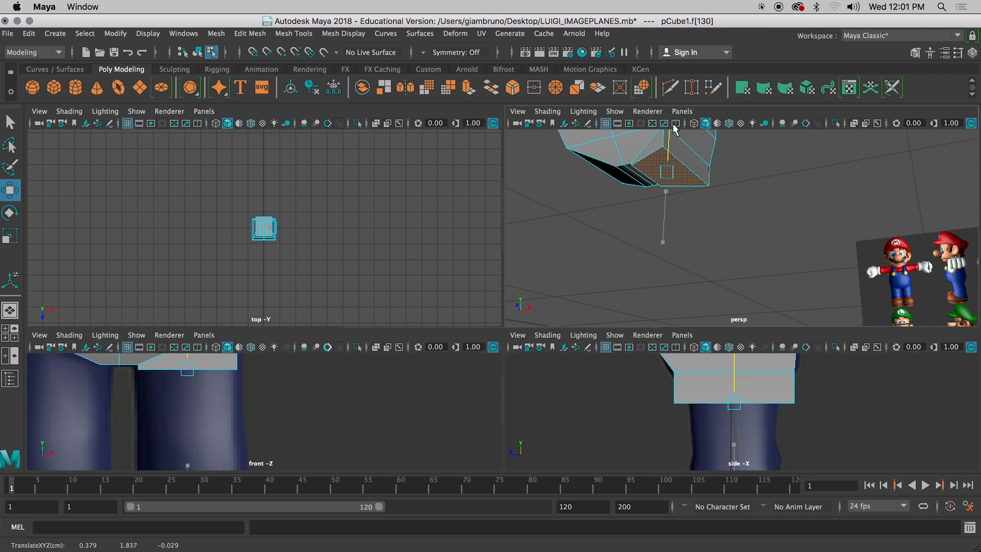
left_click_drag(675, 130, 675, 131)
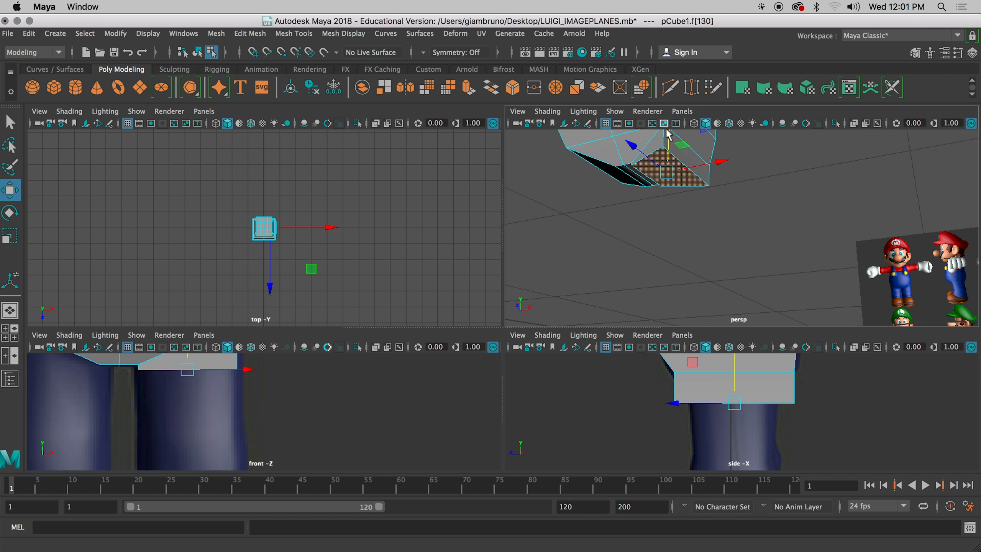
Scale the leg's bottom face along X to match the reference leg's width in the front view.
left_click_drag(411, 329, 440, 171)
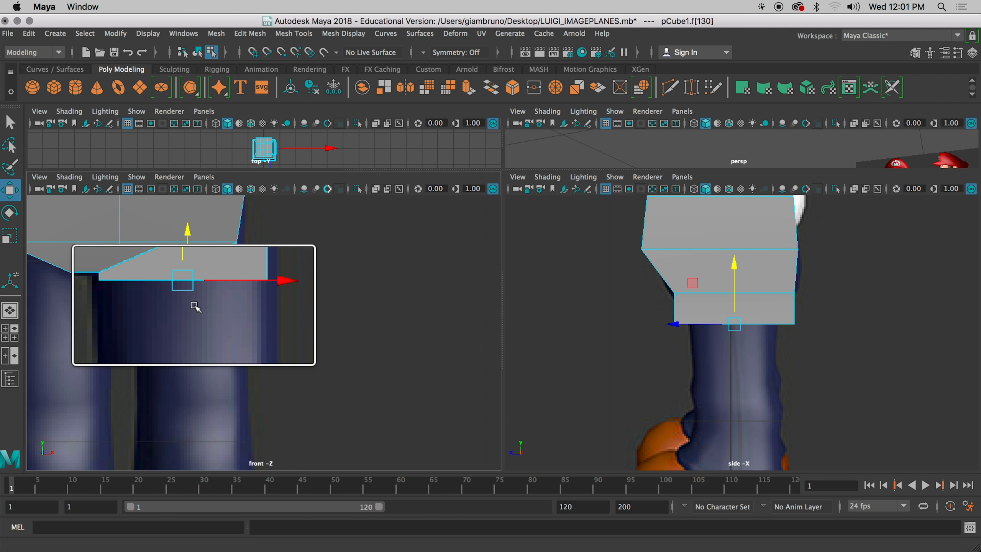
key("r")
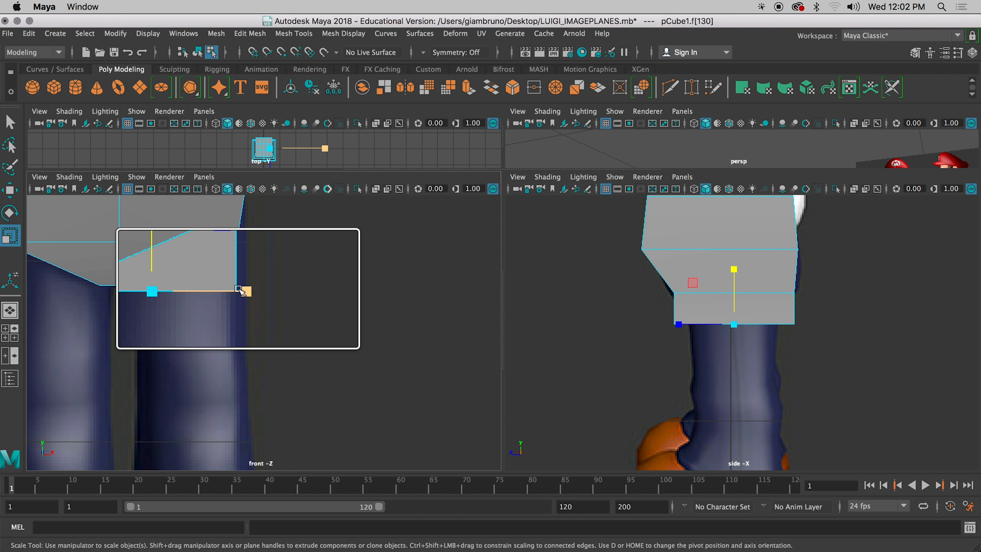
left_click(243, 291)
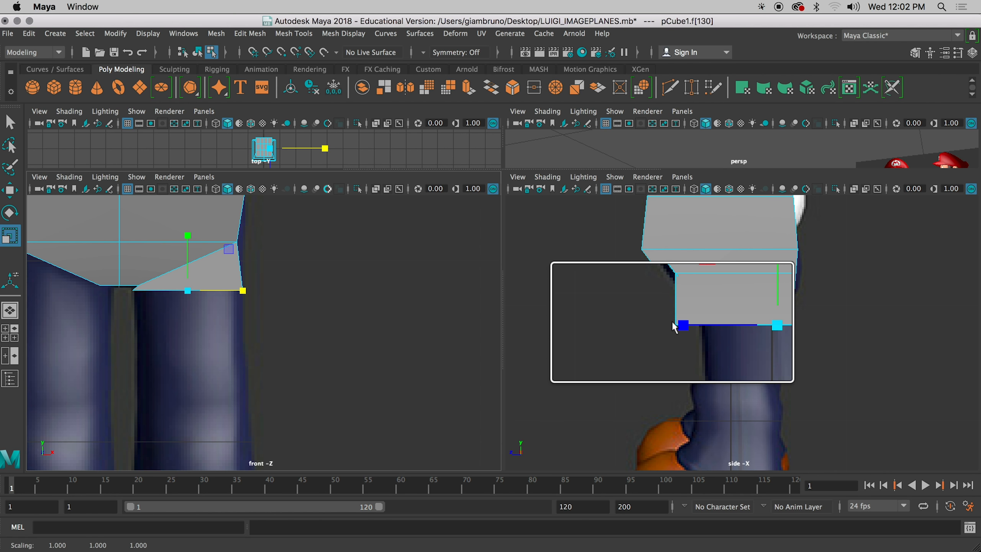
Select the leg's outer bottom edge and scale it along Z to match the reference leg's depth in the side view.
right_click_drag(694, 187, 681, 154)
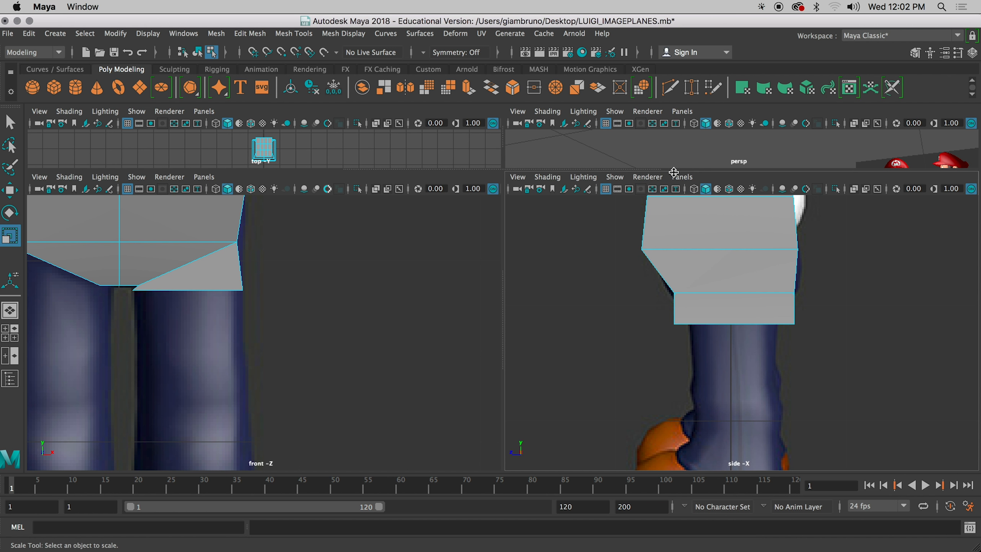
left_click_drag(674, 170, 656, 390)
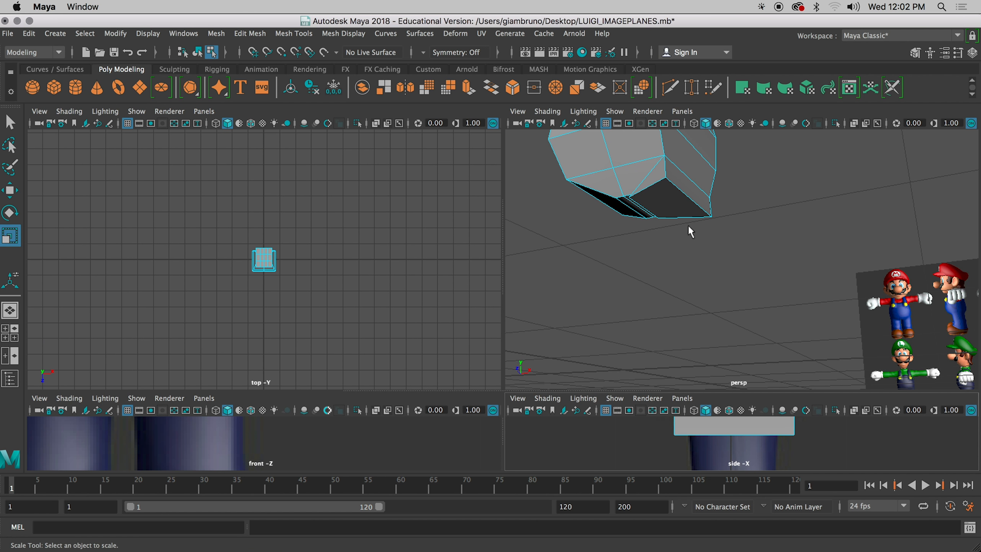
left_click(690, 200)
scroll(708, 248, "up", 5)
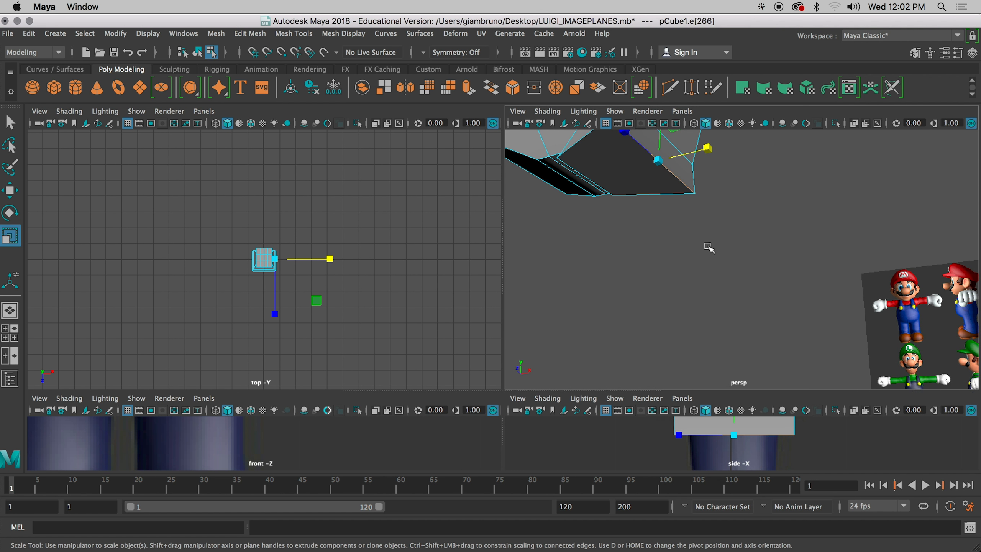
left_click_drag(709, 248, 659, 267, "alt")
scroll(736, 462, "down", 3)
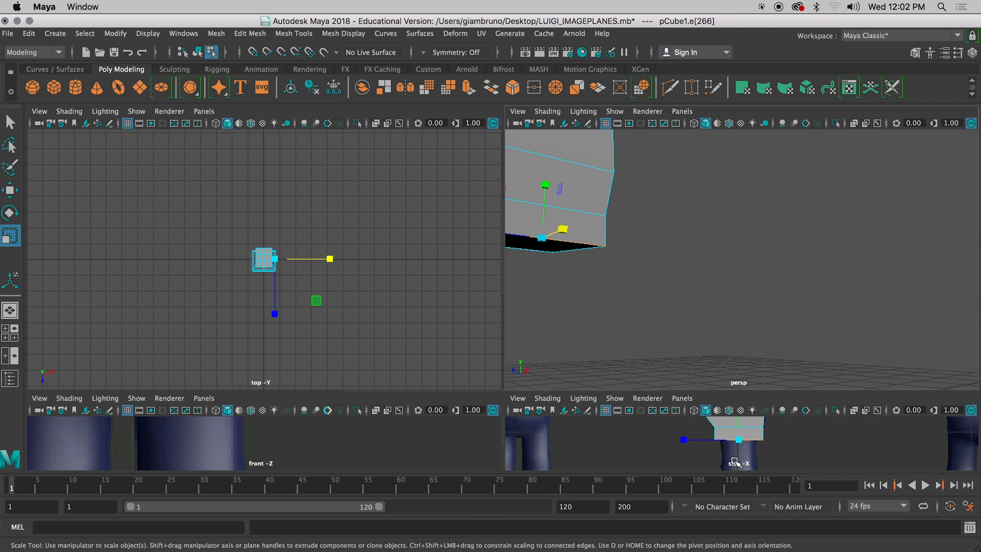
scroll(736, 461, "up", 5)
left_click_drag(731, 392, 719, 204)
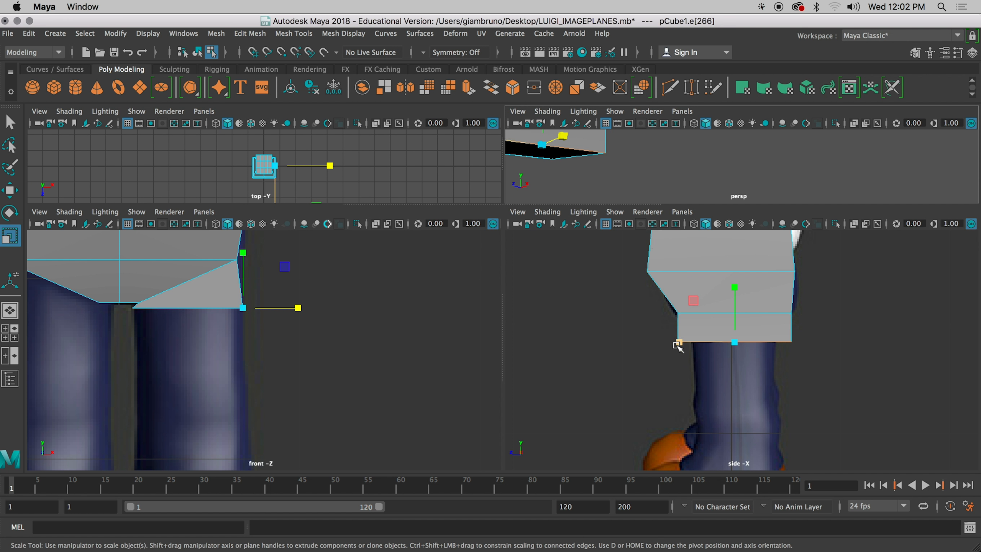
mouse_move(679, 346)
left_mouse_down()
mouse_move(697, 344)
mouse_move(667, 333)
left_mouse_up()
scroll(729, 370, "up", 5)
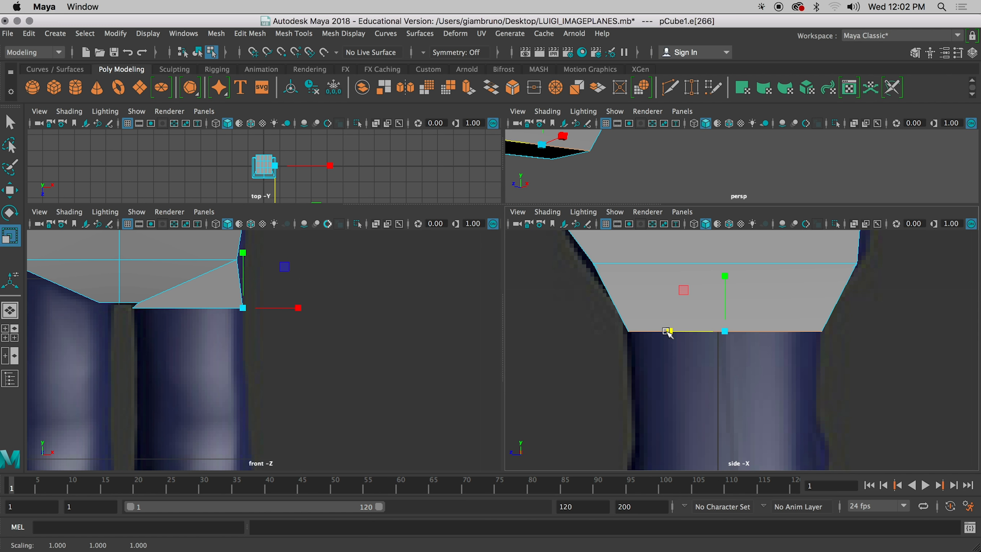
Examine the leg stub's inner bottom edge and underside face from below in the perspective view.
left_click(712, 182)
key("space")
left_click_drag(621, 204, 400, 247, "alt")
left_click(399, 239)
left_click_drag(353, 186, 467, 278)
left_click_drag(508, 314, 466, 291, "alt")
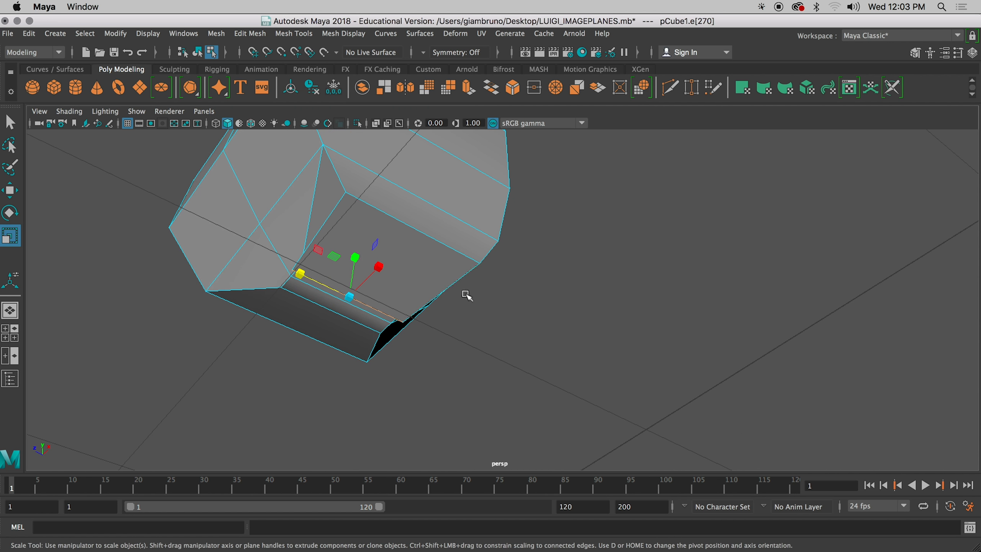
right_click_drag(403, 188, 403, 219)
left_click(385, 296)
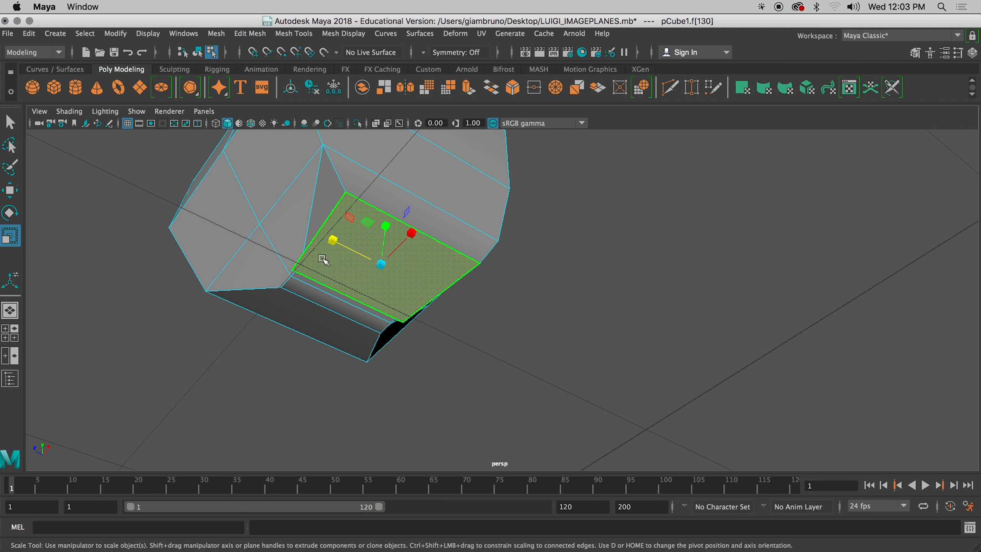
left_click(571, 353)
left_click_drag(570, 353, 545, 364, "alt")
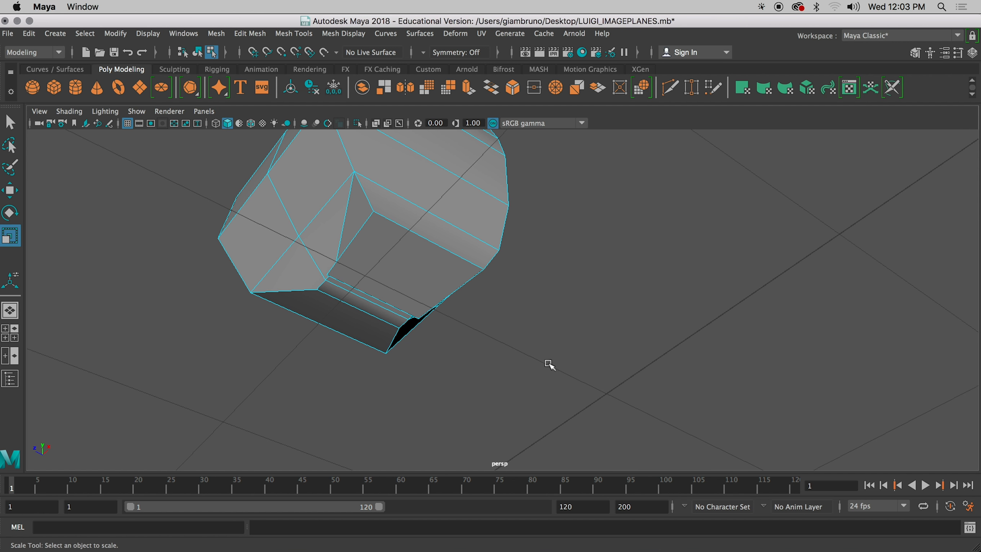
key("space")
scroll(425, 405, "up", 1)
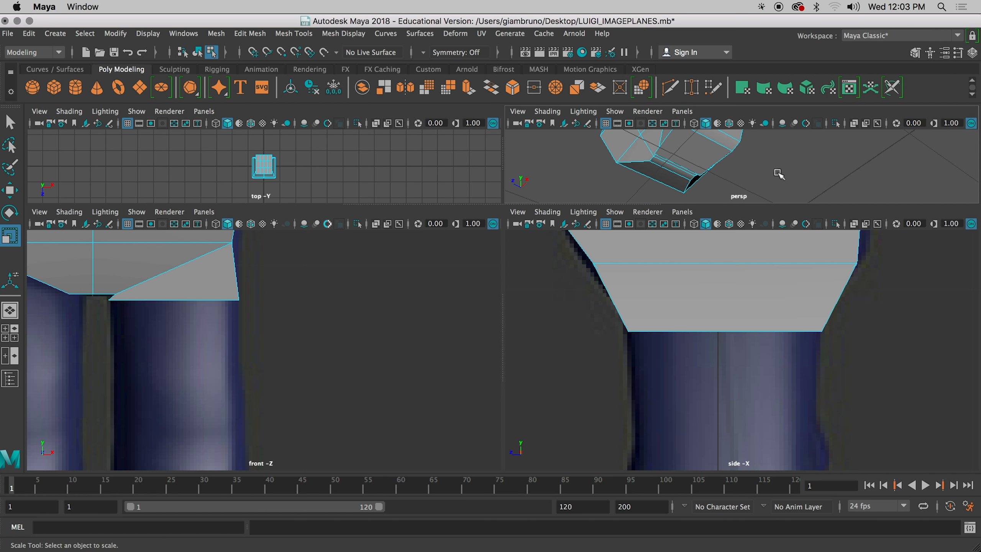
Select the leg stub's flat bottom face from below in the perspective view.
mouse_move(707, 178)
left_mouse_down("alt")
mouse_move(723, 182)
mouse_move(715, 179)
left_mouse_up("alt")
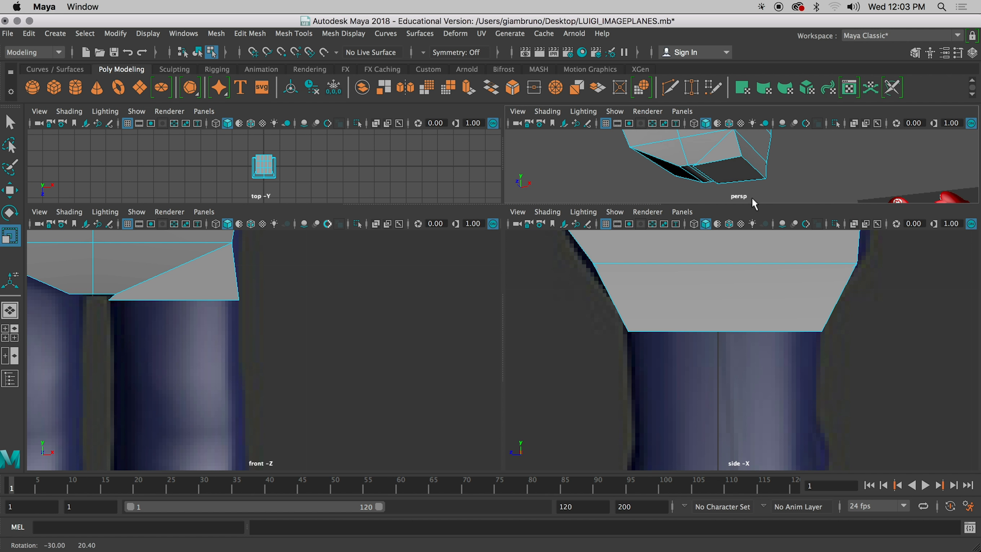
left_click(738, 176)
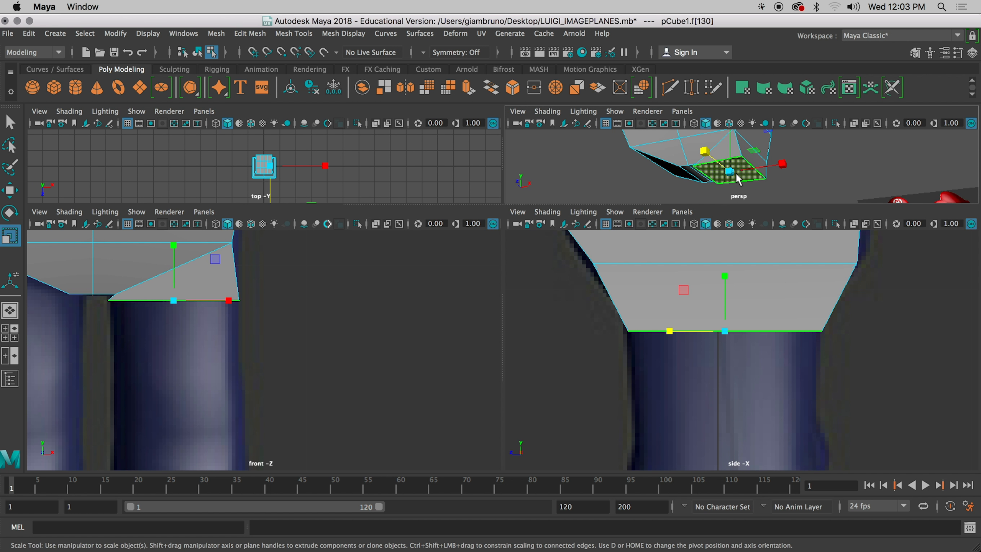
key("w")
scroll(234, 281, "down", 5)
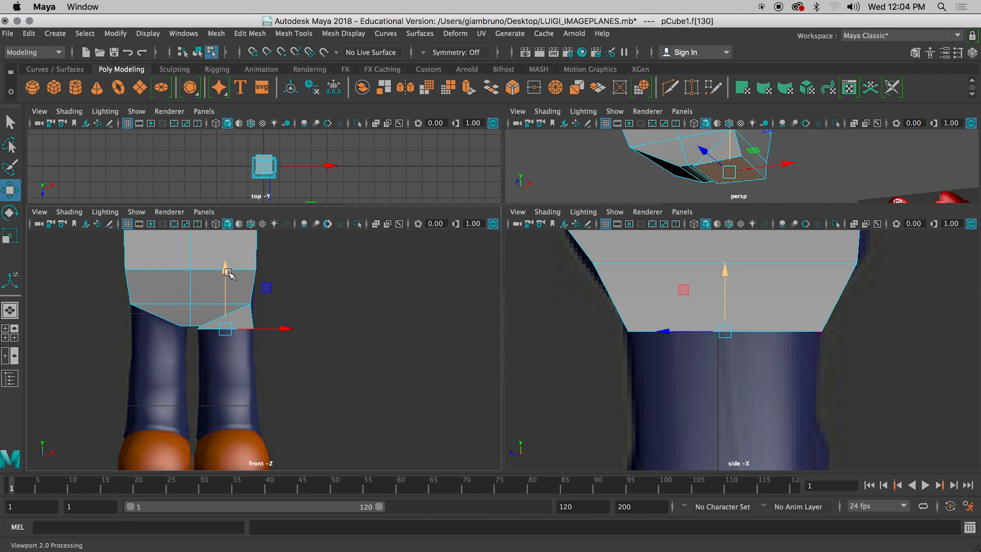
left_click_drag(229, 273, 235, 375)
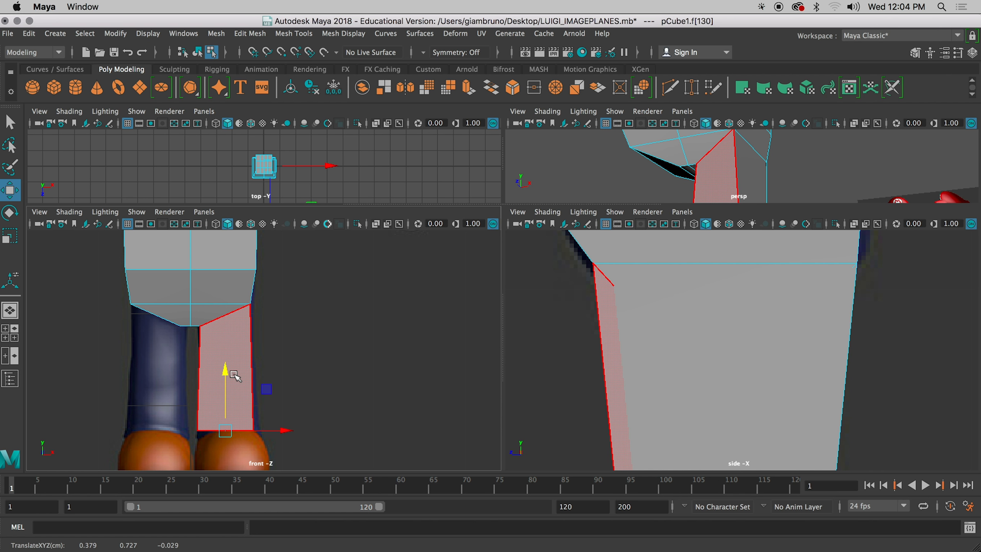
key("ctrl+z")
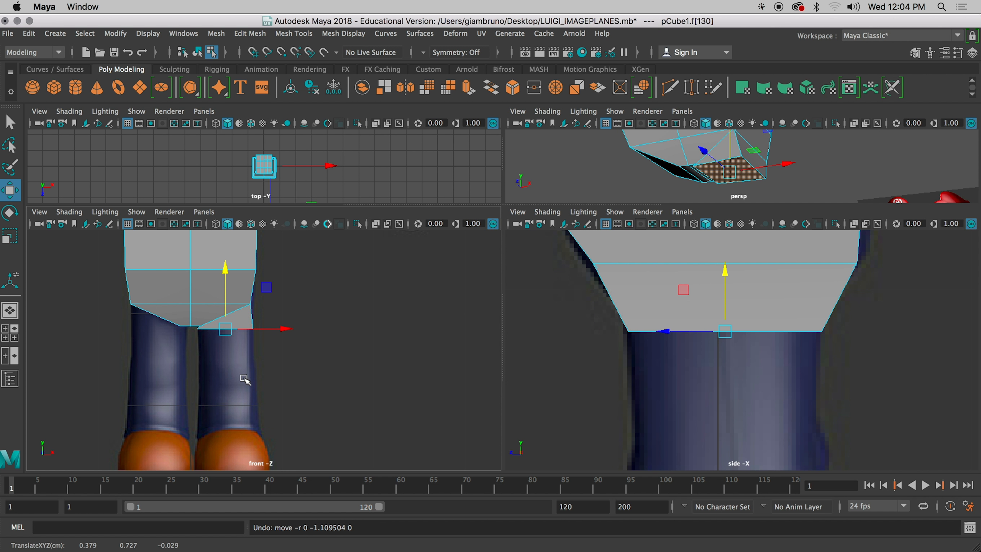
Extrude the leg's bottom face straight down along the world Y axis to form the first upper-leg section.
scroll(697, 353, "down", 3)
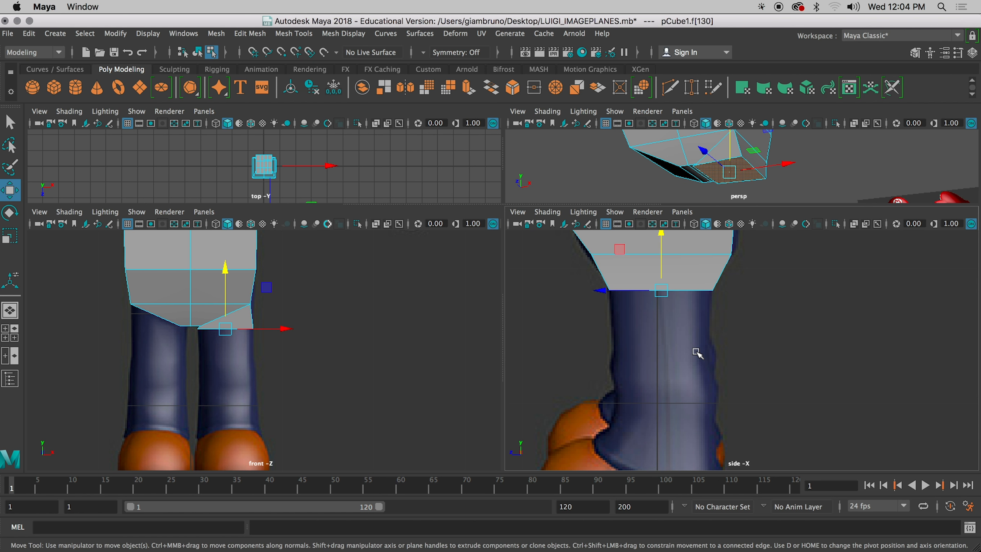
key("ctrl+e")
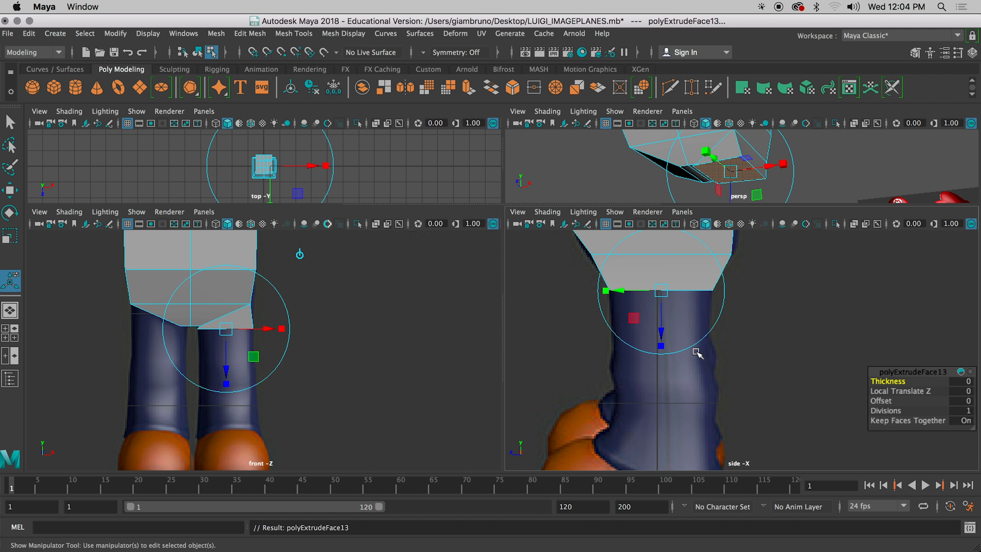
left_click(300, 253)
left_click_drag(227, 293, 224, 318)
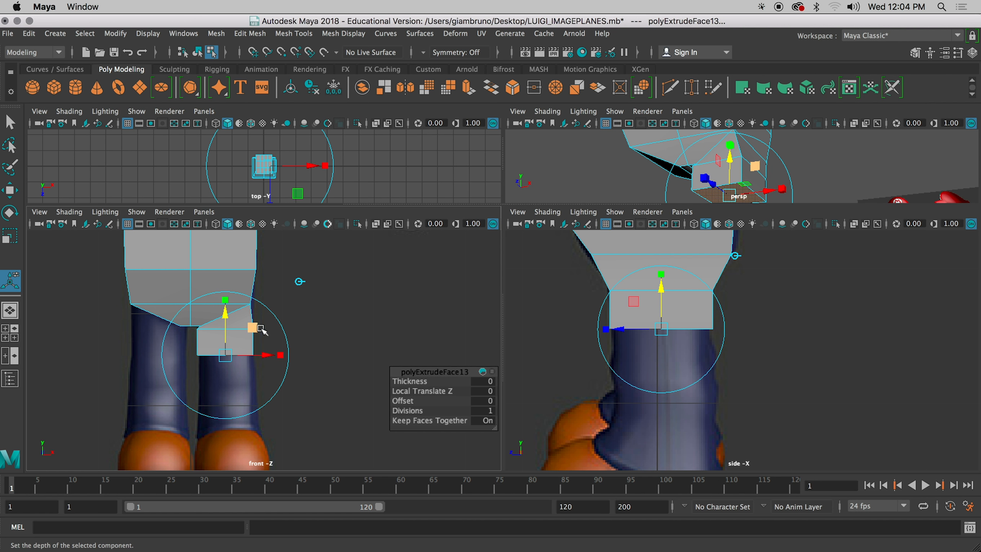
Narrow and shift the new bottom face along X and Z to match the reference leg in the front and side views.
scroll(270, 373, "up", 5)
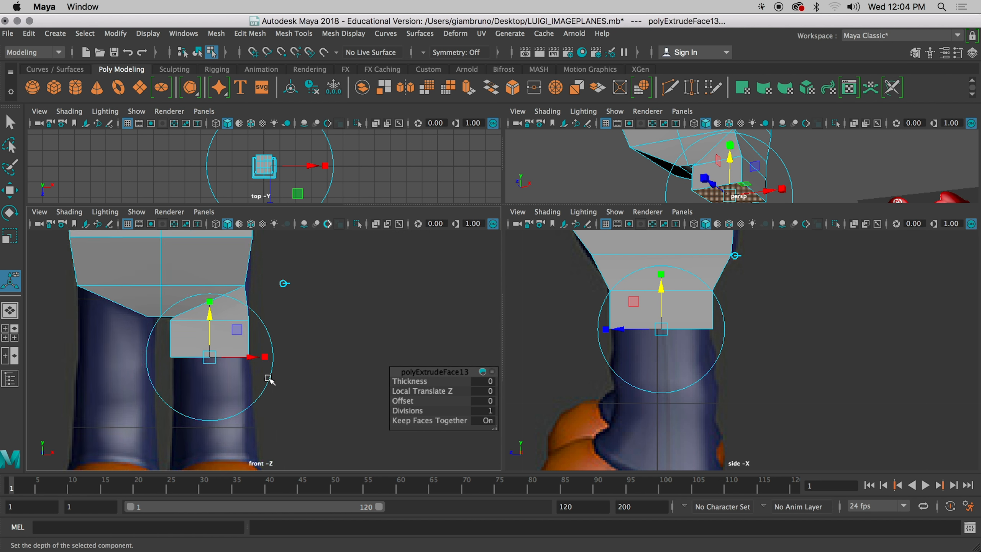
middle_click_drag(259, 390, 297, 376, "alt")
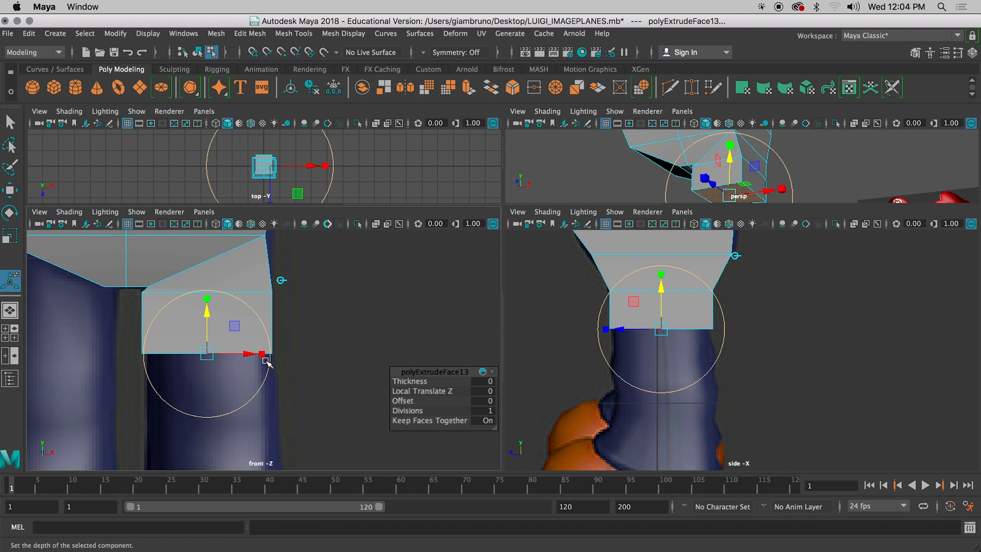
left_click_drag(260, 354, 248, 355)
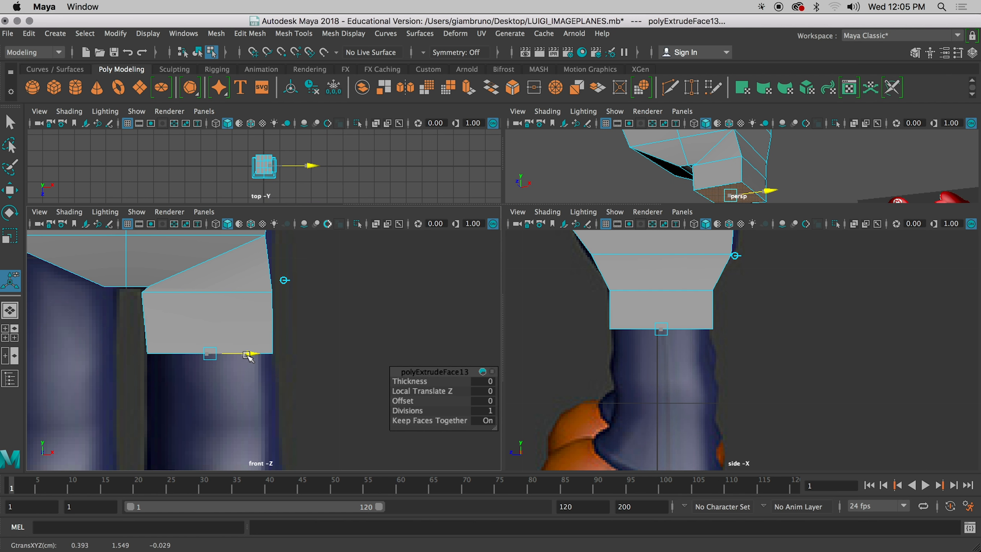
left_click_drag(604, 332, 621, 328)
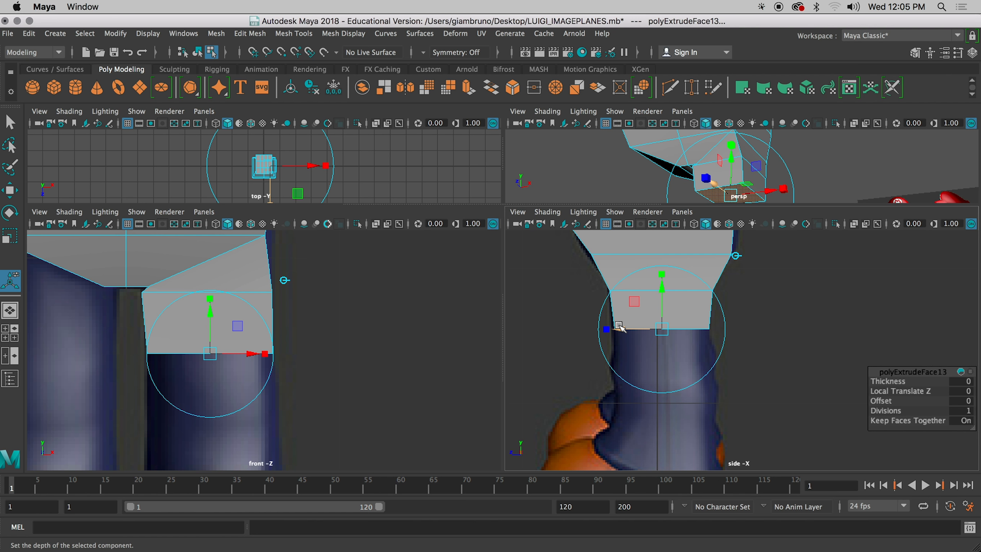
Extrude the leg's bottom face straight down again in world space to add a second section above the knee.
key("ctrl+e")
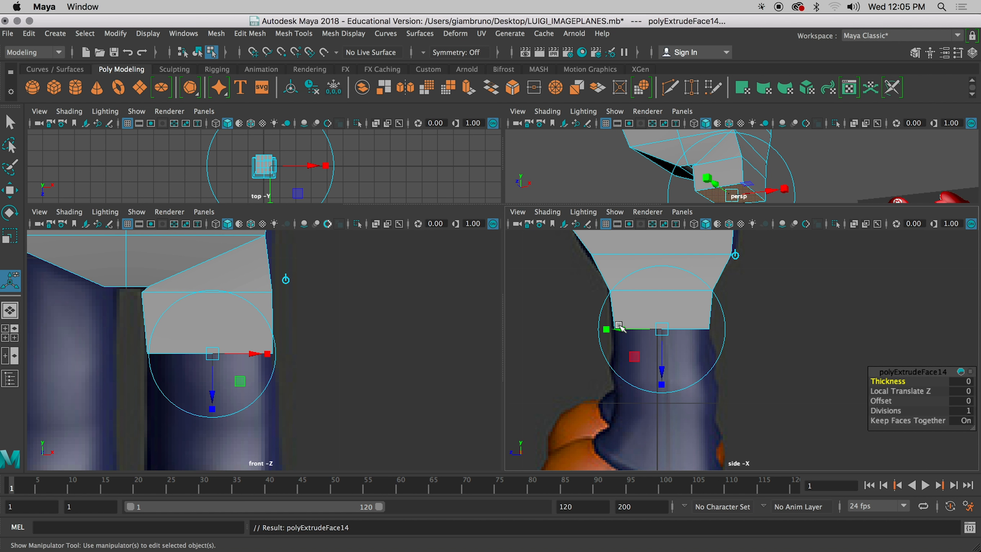
left_click(736, 256)
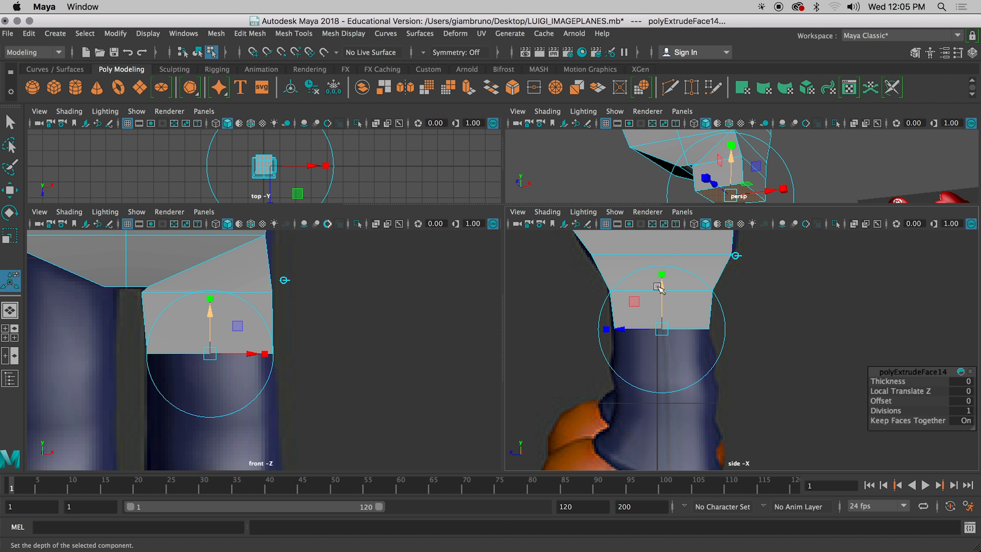
left_click_drag(658, 286, 661, 321)
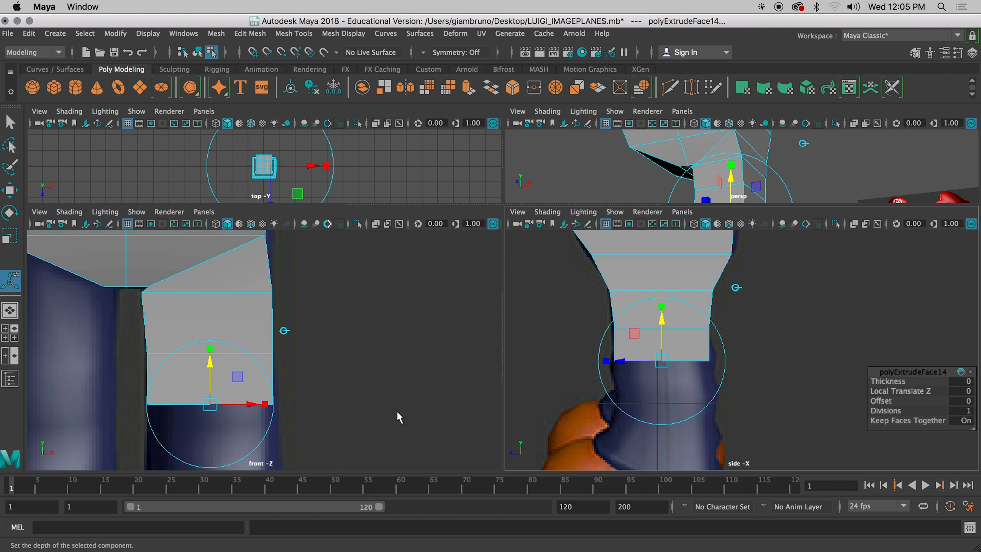
Scale and shift the second section's bottom face along X to follow the reference leg in the front view.
scroll(350, 438, "down", 3)
scroll(317, 407, "up", 4)
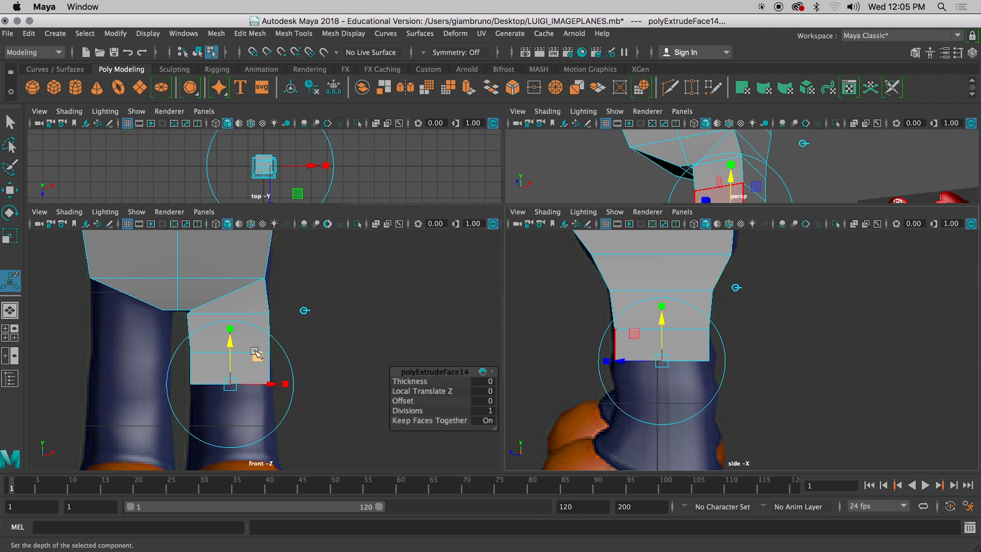
left_click(230, 340)
left_click(284, 384)
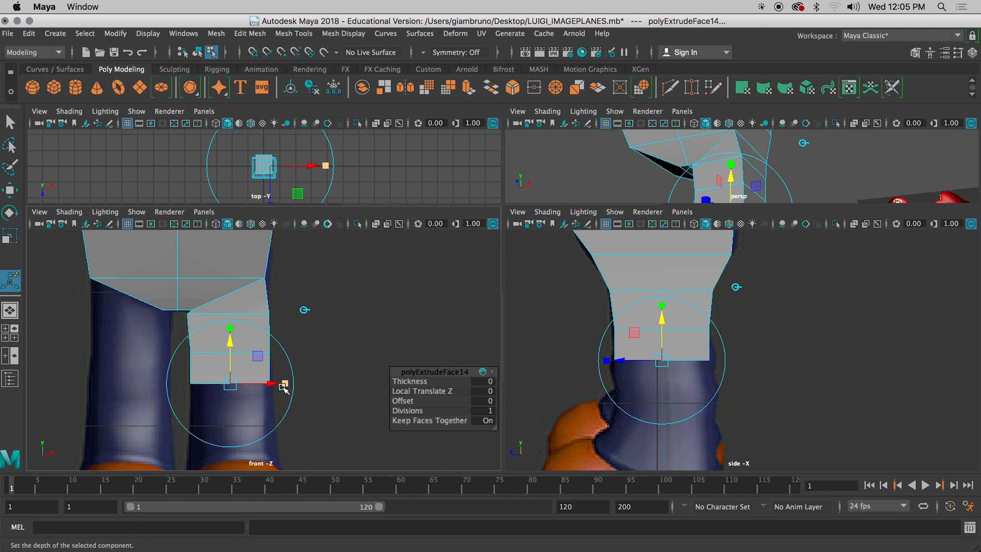
left_click(284, 385)
left_click(277, 384)
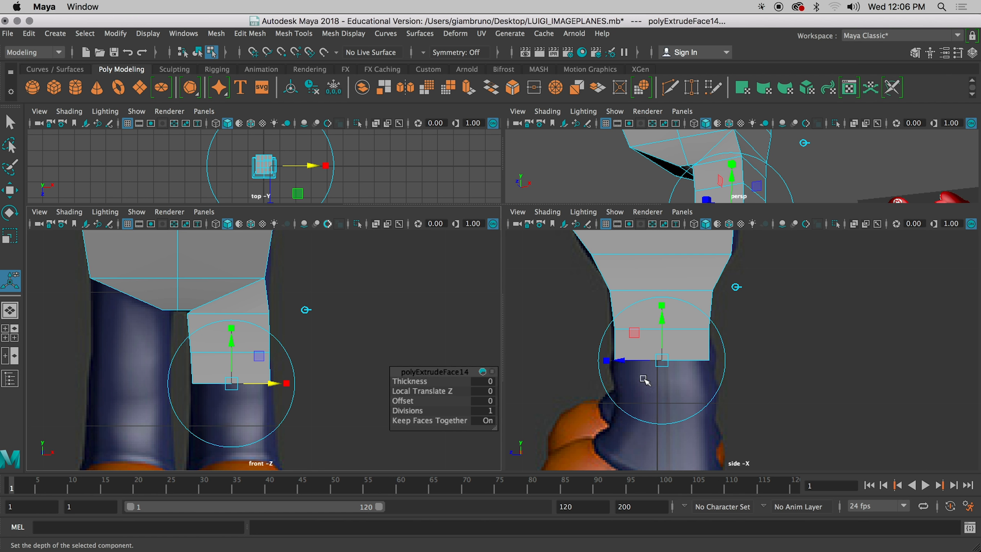
Extrude the leg's bottom face a short distance straight down to add a thin section at the knee.
key("ctrl+e")
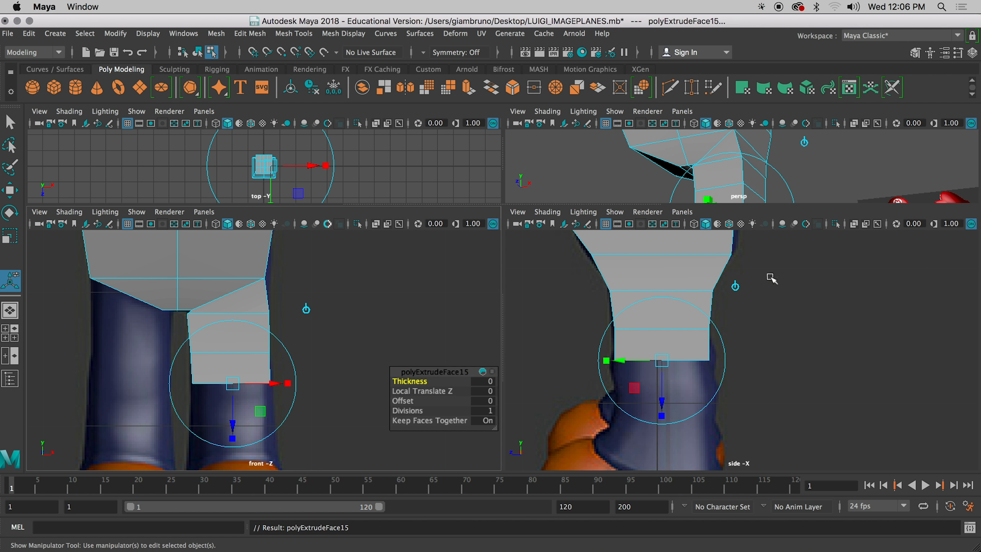
left_click(736, 286)
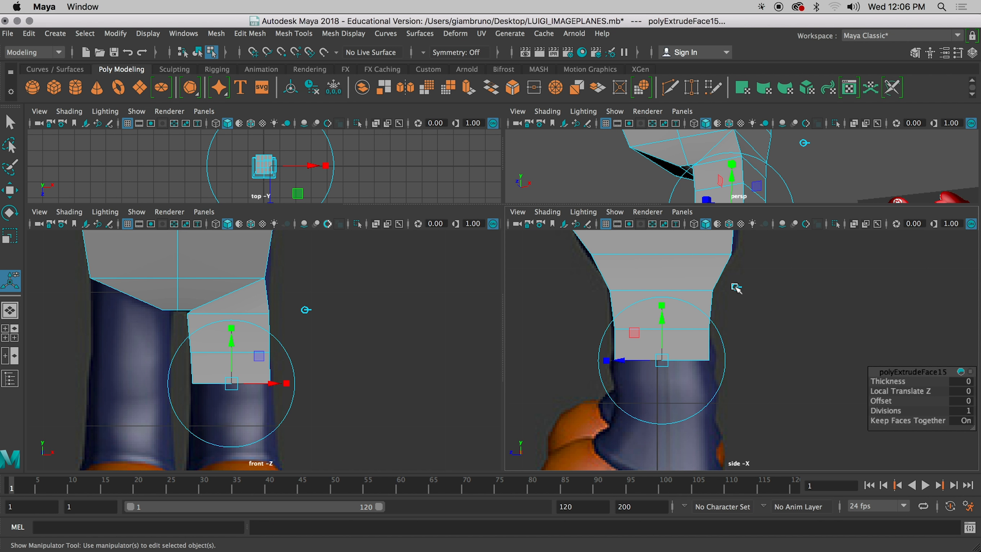
left_click(660, 322)
left_click_drag(660, 323, 659, 331)
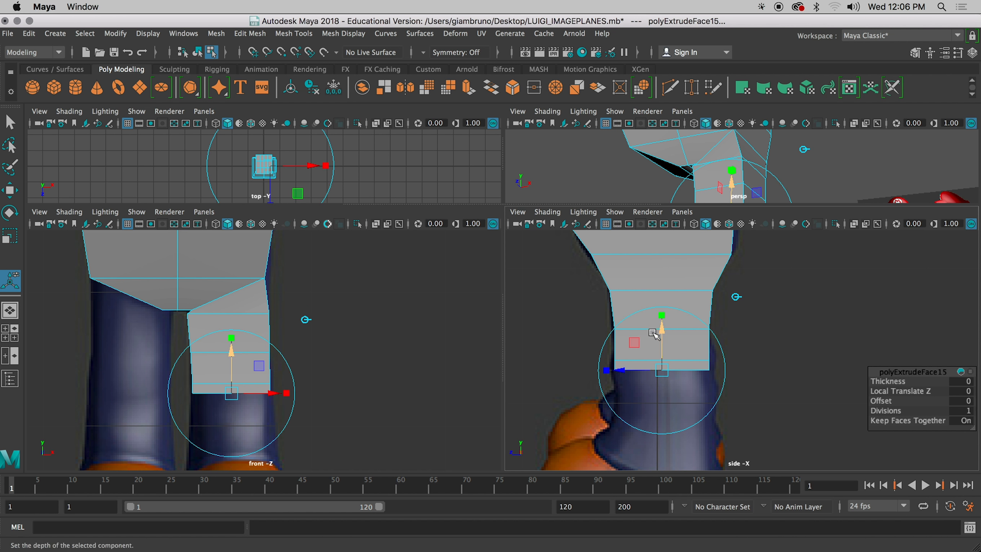
left_click(232, 355)
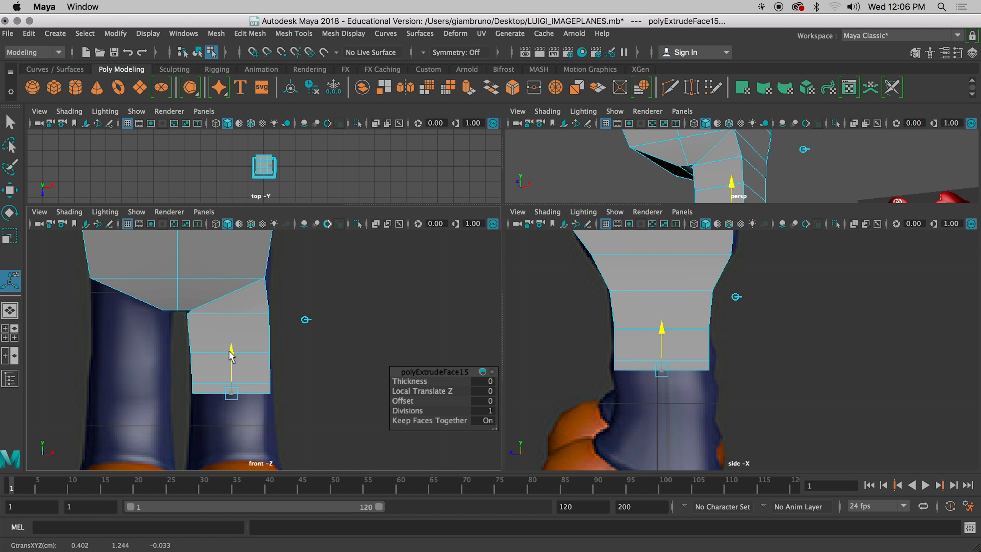
left_click(231, 356)
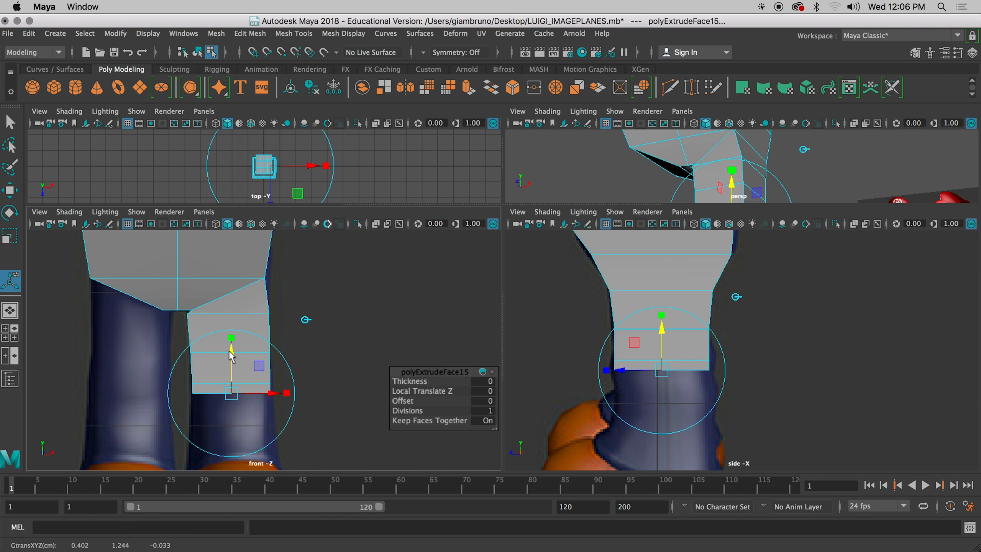
Extrude another short knee section straight down from the leg's bottom face in world space.
key("ctrl+e")
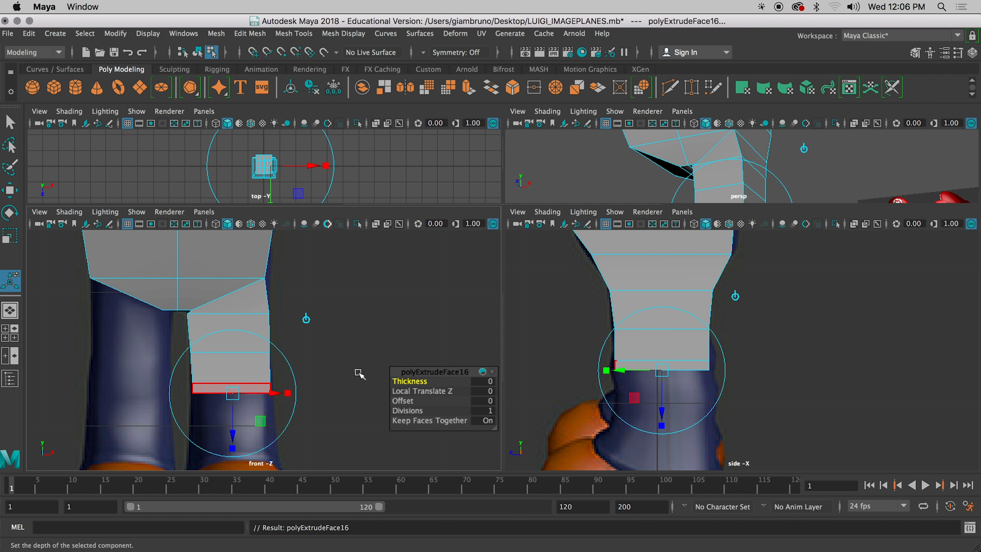
left_click(735, 296)
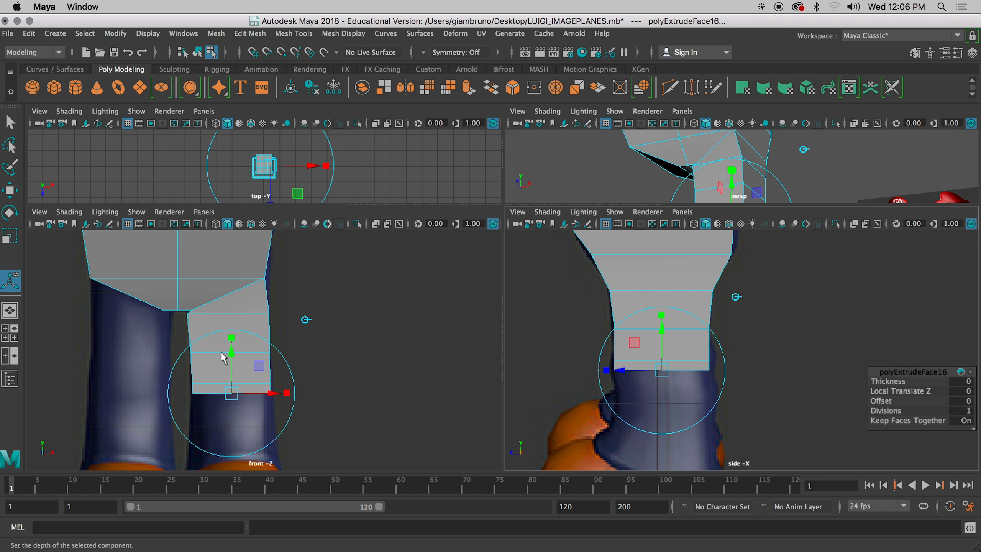
left_click_drag(230, 354, 228, 364)
Widen the lower knee face slightly along X and adjust it along Z so its back edge follows the reference leg.
scroll(226, 434, "up", 5)
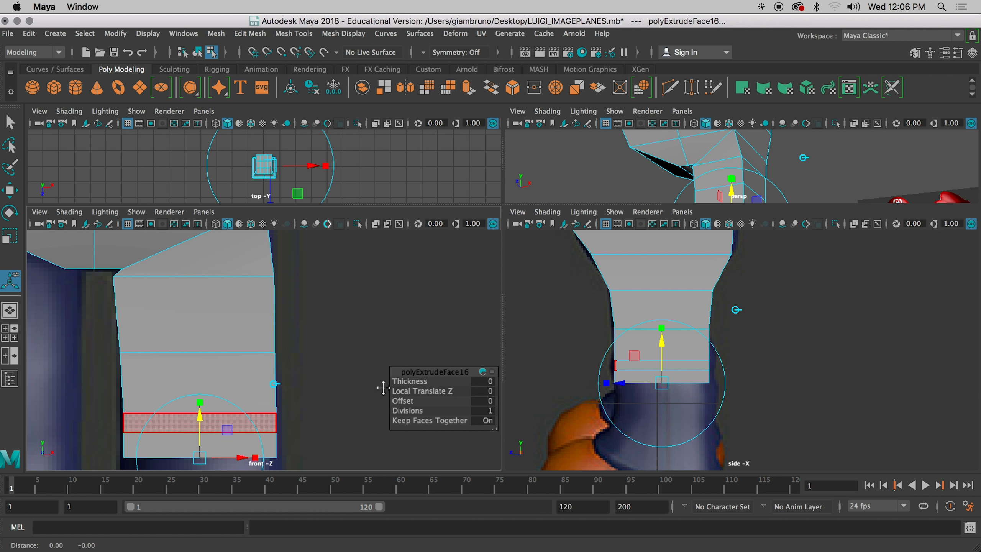
middle_click_drag(381, 387, 384, 274, "alt")
scroll(250, 306, "up", 1)
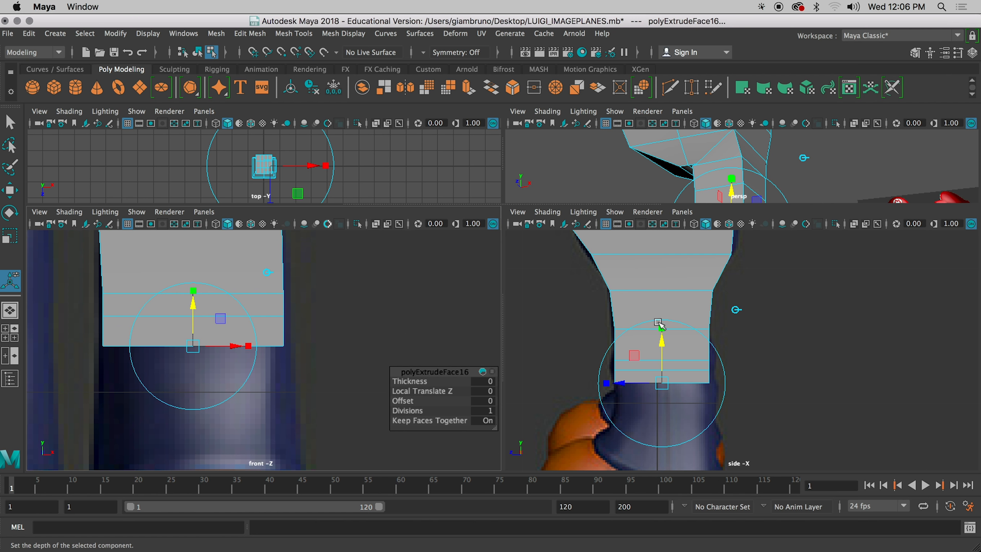
middle_click_drag(352, 344, 399, 285, "alt")
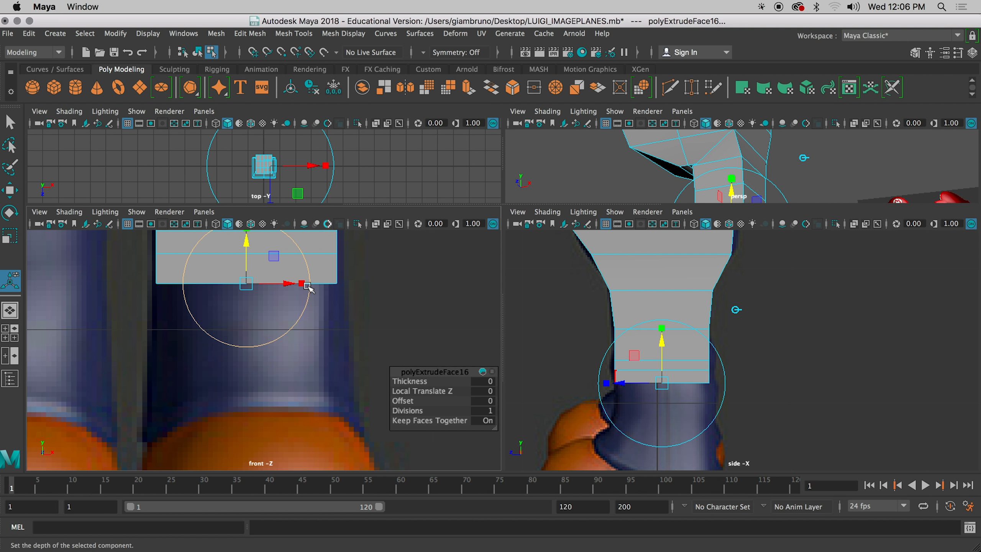
mouse_move(301, 284)
left_mouse_down()
mouse_move(288, 286)
mouse_move(303, 285)
left_mouse_up()
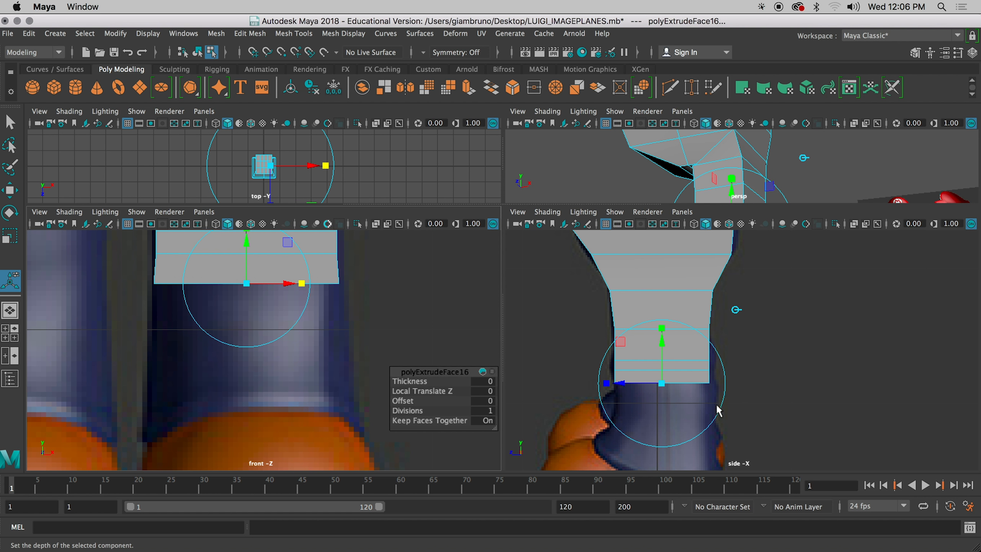
left_click(604, 387)
left_click_drag(604, 384, 620, 388)
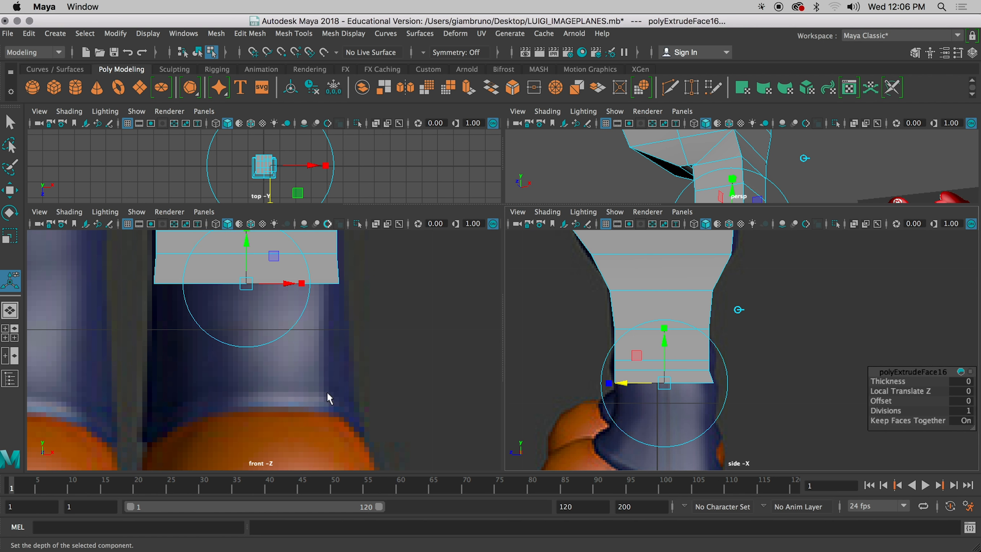
Extrude the leg's bottom face down to the top of the shoe and widen it along X to flare the trouser cuff.
middle_click_drag(525, 397, 487, 274, "alt")
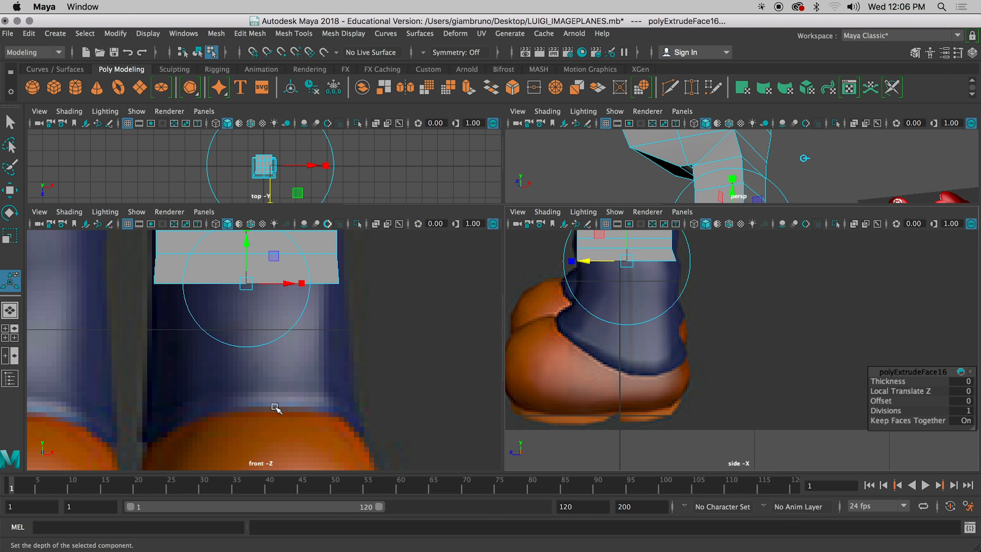
key("ctrl+e")
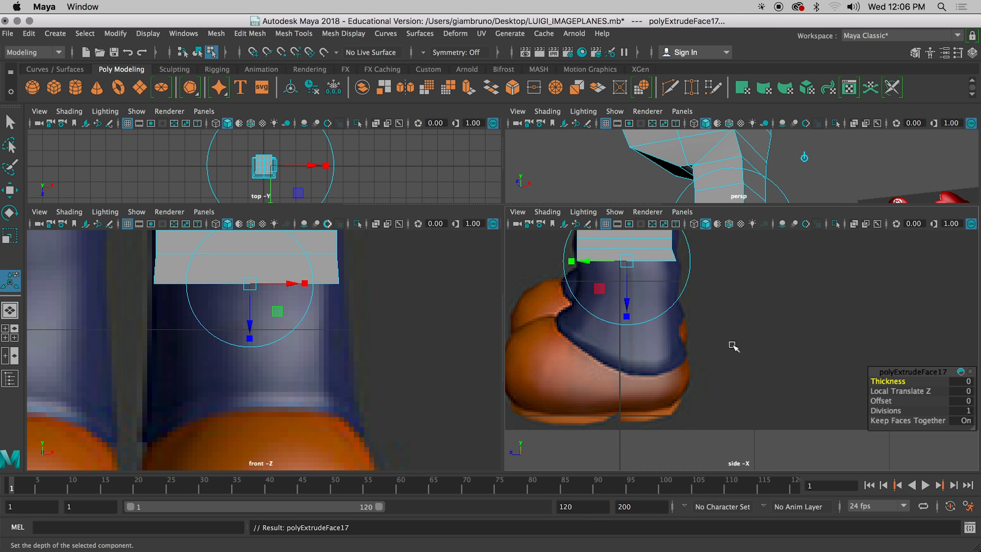
middle_click_drag(733, 266, 727, 344, "alt")
left_click(695, 265)
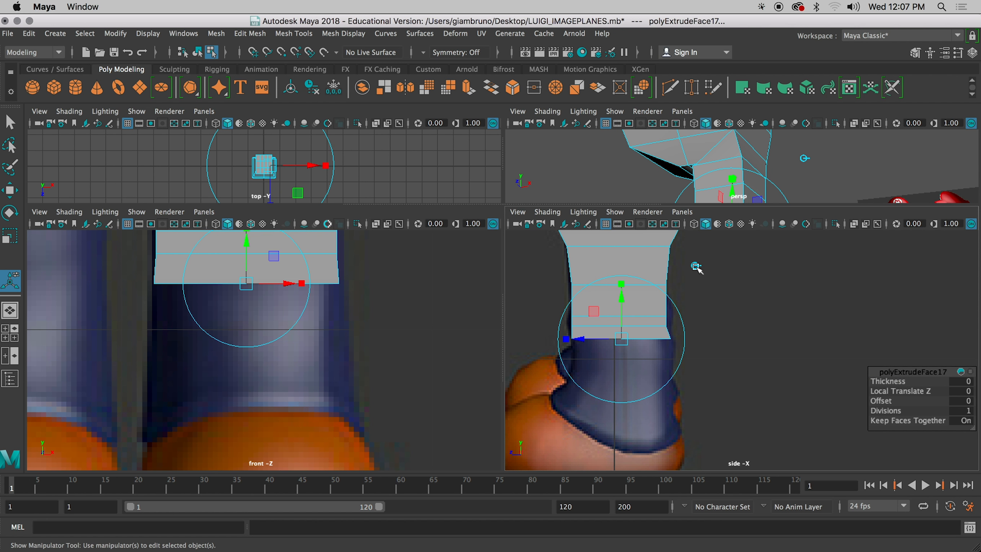
left_click_drag(623, 306, 617, 359)
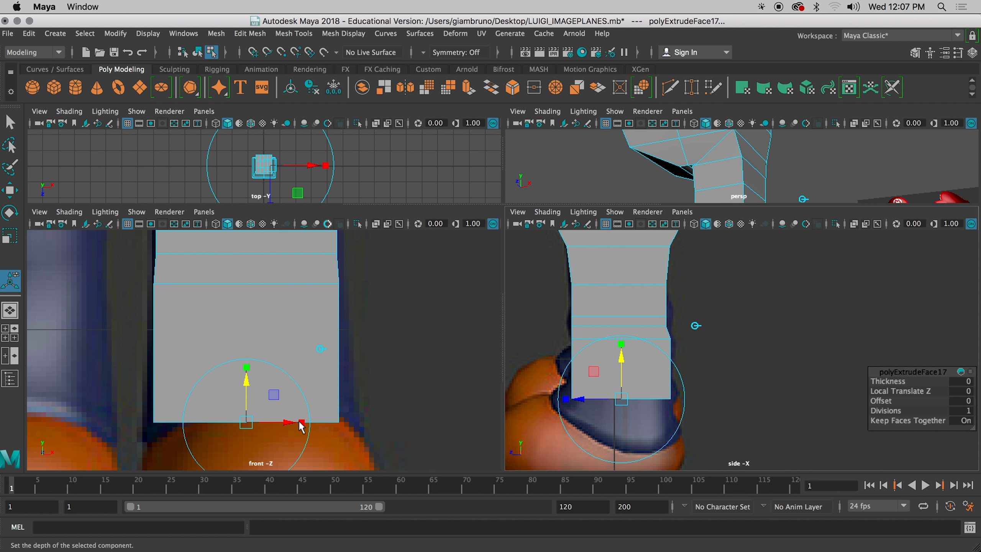
left_click_drag(304, 423, 317, 423)
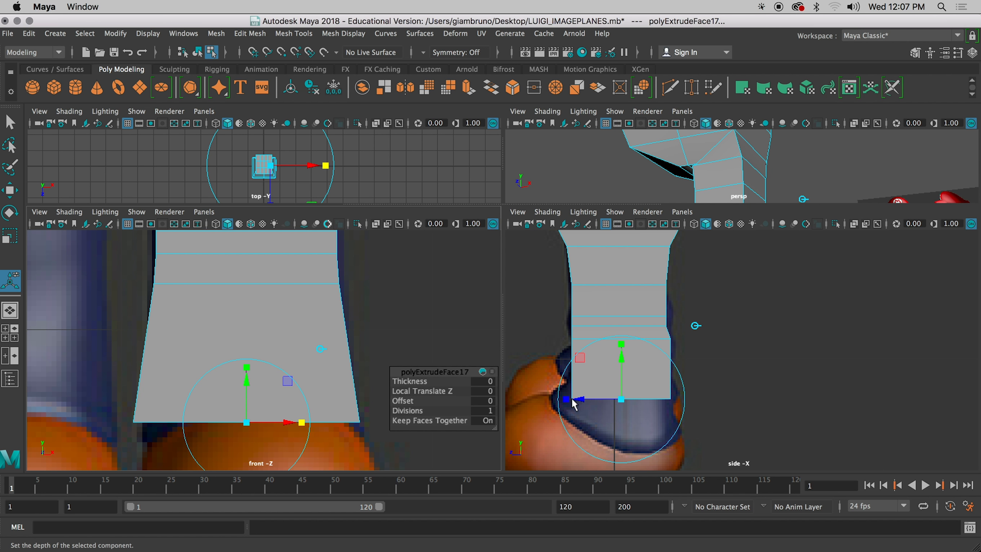
Move the trouser cuff's bottom face forward along Z to the reference's front edge and lower it slightly.
left_click(567, 400)
mouse_move(568, 401)
left_mouse_down()
mouse_move(556, 401)
mouse_move(576, 402)
left_mouse_up()
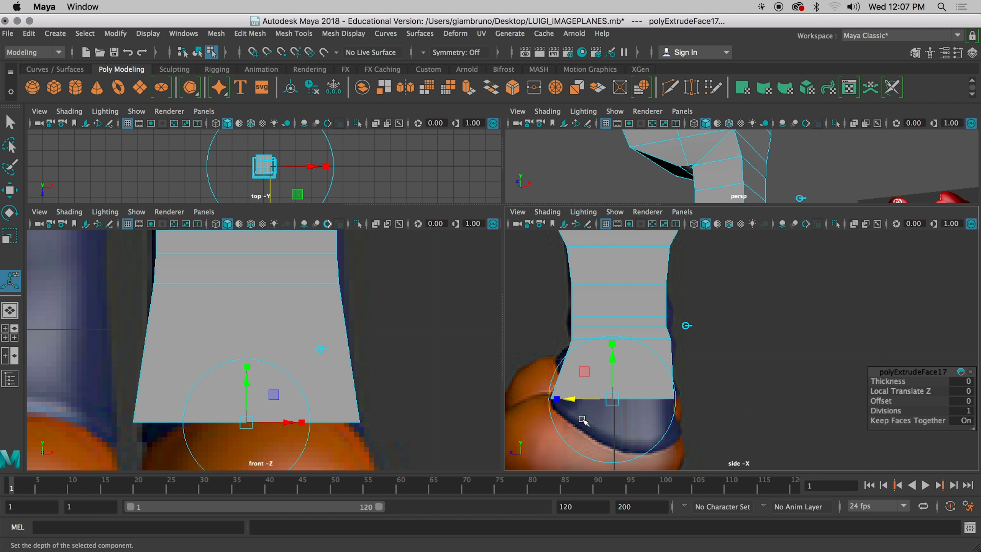
middle_click_drag(734, 421, 723, 295, "alt")
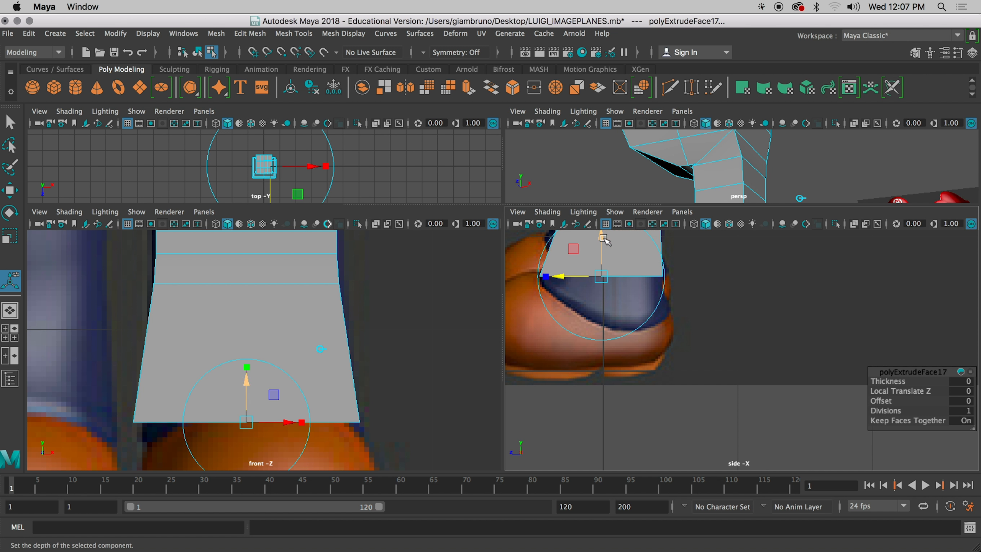
mouse_move(605, 240)
left_mouse_down()
mouse_move(604, 259)
mouse_move(604, 242)
left_mouse_up()
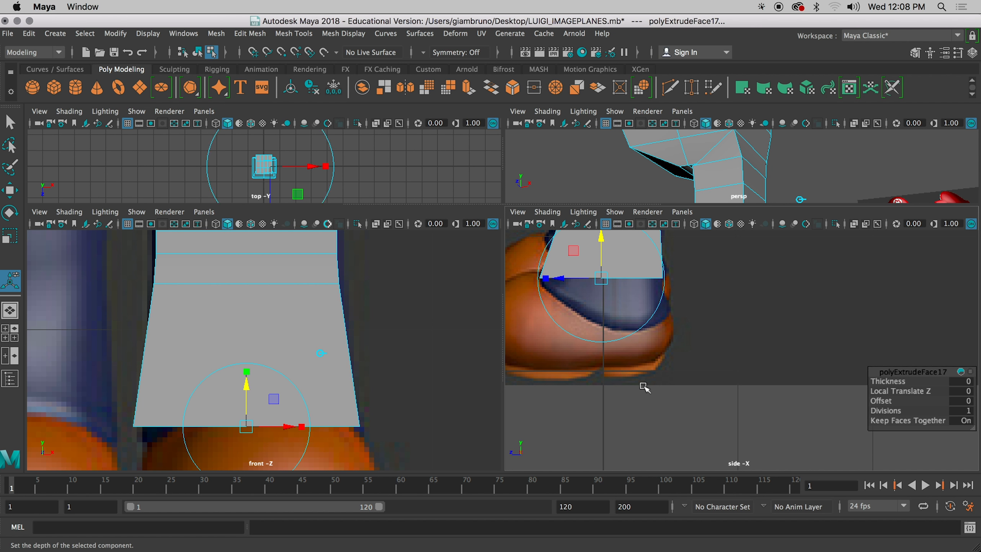
Extrude the cuff's bottom face straight down in world space to about mid-height of the reference shoe.
key("ctrl+e")
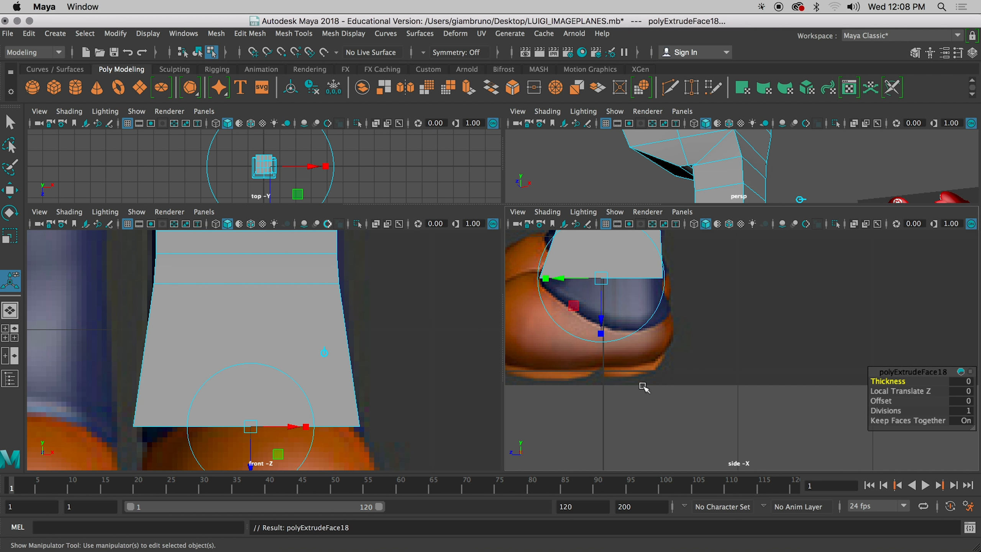
middle_click_drag(399, 391, 390, 309, "alt")
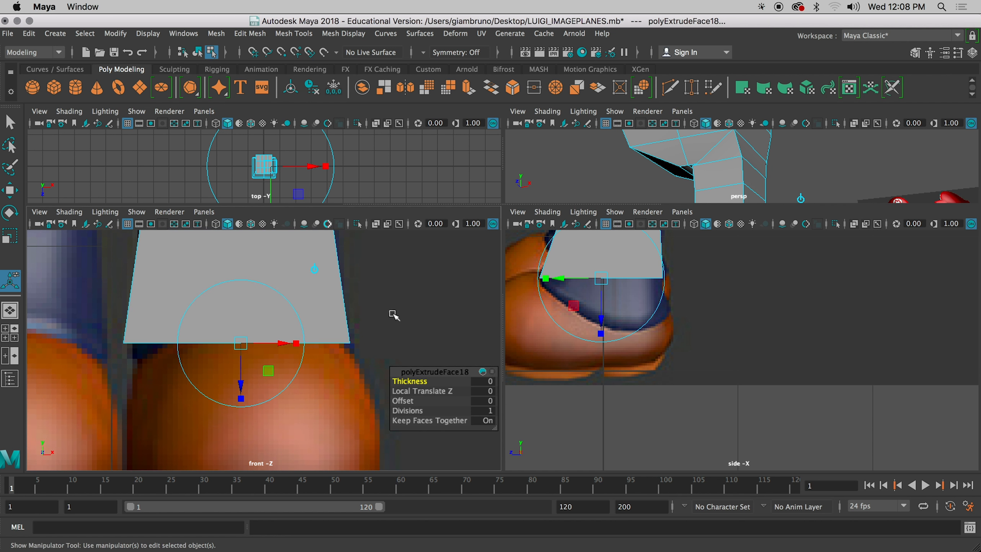
left_click(314, 268)
left_click_drag(240, 303, 240, 408)
middle_click_drag(241, 408, 253, 317, "alt")
left_click_drag(252, 318, 253, 382)
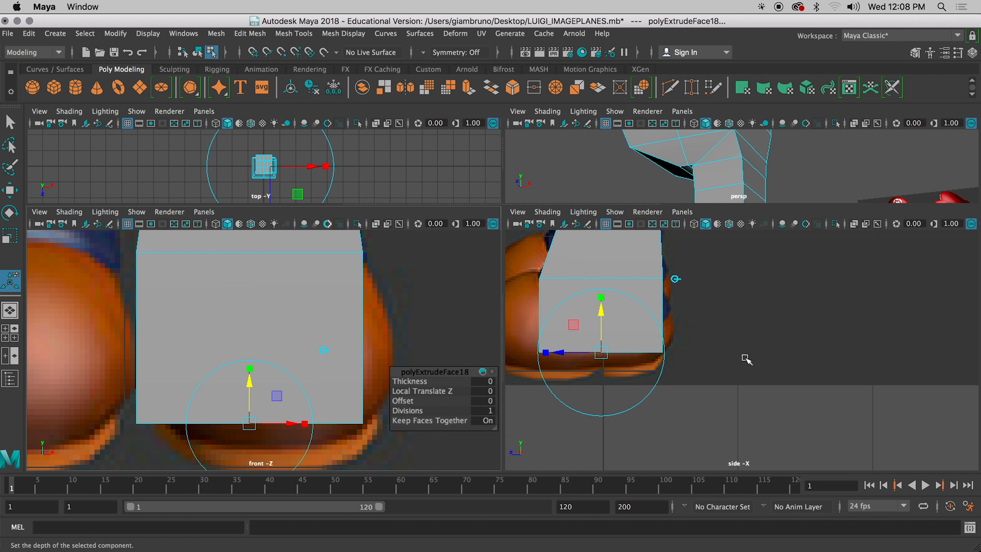
middle_click_drag(744, 361, 865, 335, "alt")
left_click_drag(731, 289, 733, 306)
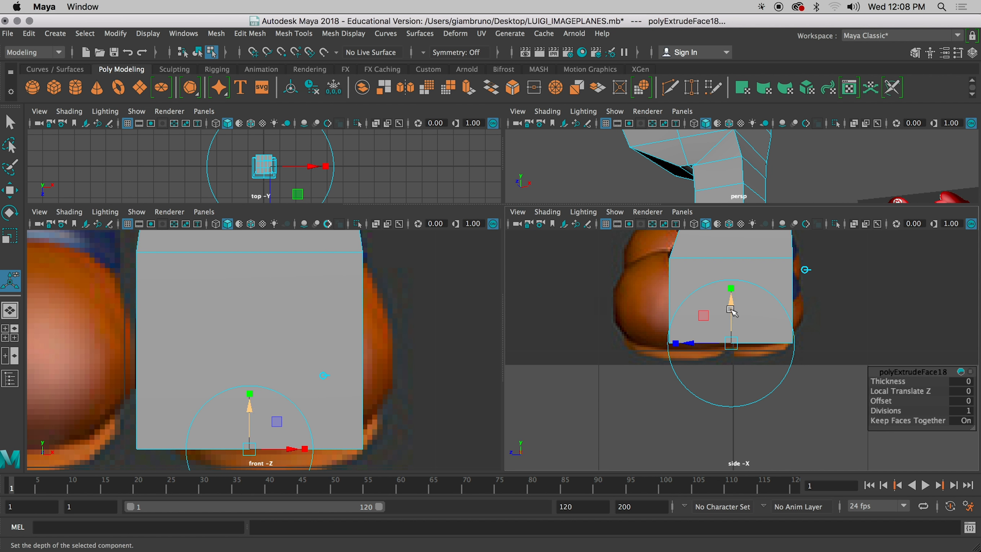
left_click_drag(732, 310, 736, 273)
Shift the extruded shoe face back along Z to the reference heel and widen it along X.
left_click_drag(684, 301, 703, 301)
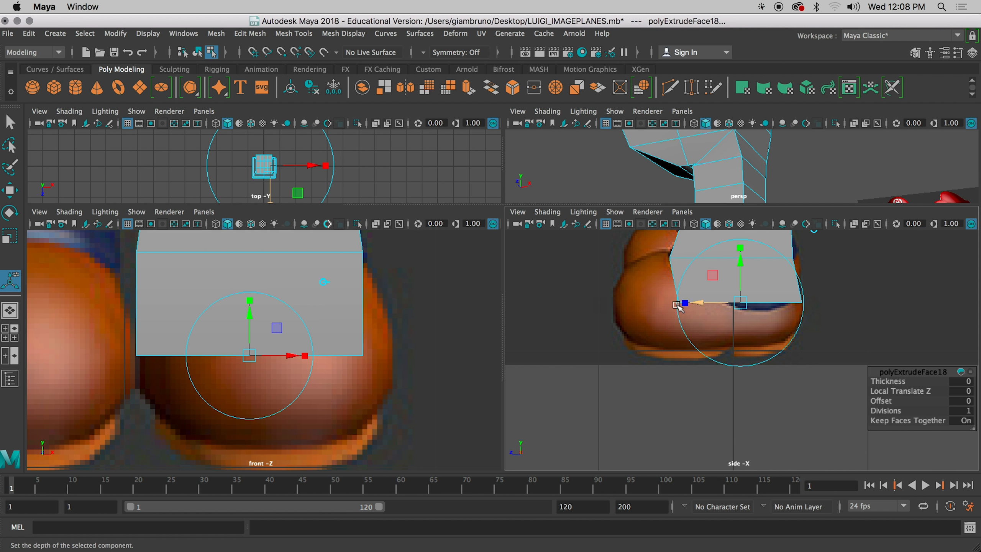
key("r")
left_click_drag(305, 356, 312, 359)
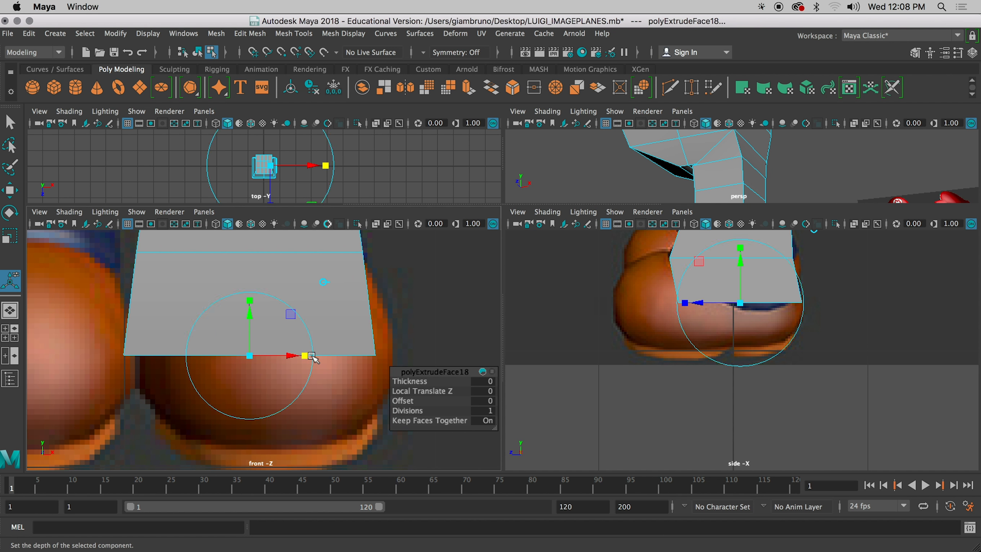
Extrude the shoe's bottom face down to the sole and taper it slightly along Z and X.
key("g")
left_click_drag(250, 314, 250, 405)
left_click_drag(685, 342, 689, 342)
left_click_drag(698, 342, 691, 342)
left_click_drag(304, 447, 297, 447)
Select the upper front face of the shoe section.
left_click_drag(897, 285, 811, 307, "alt")
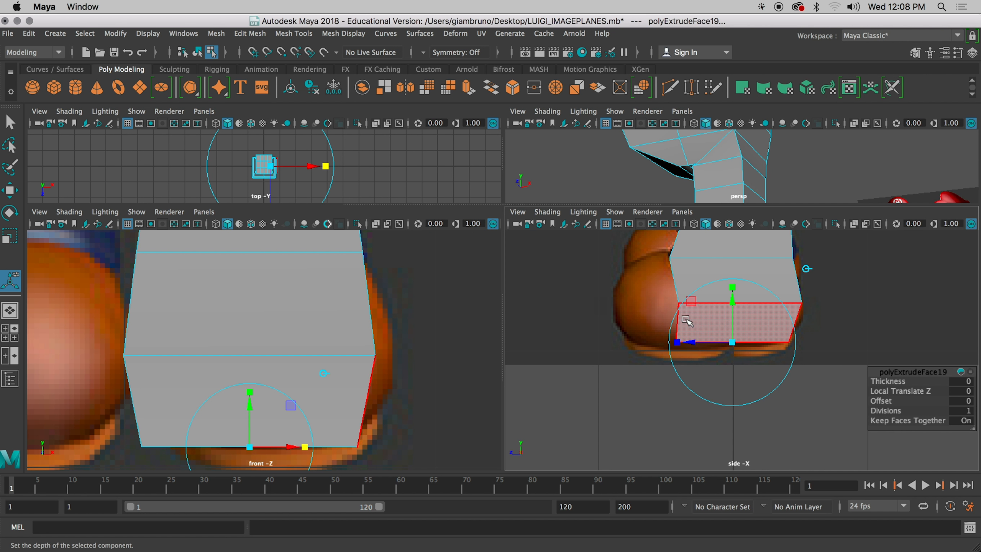
key("f")
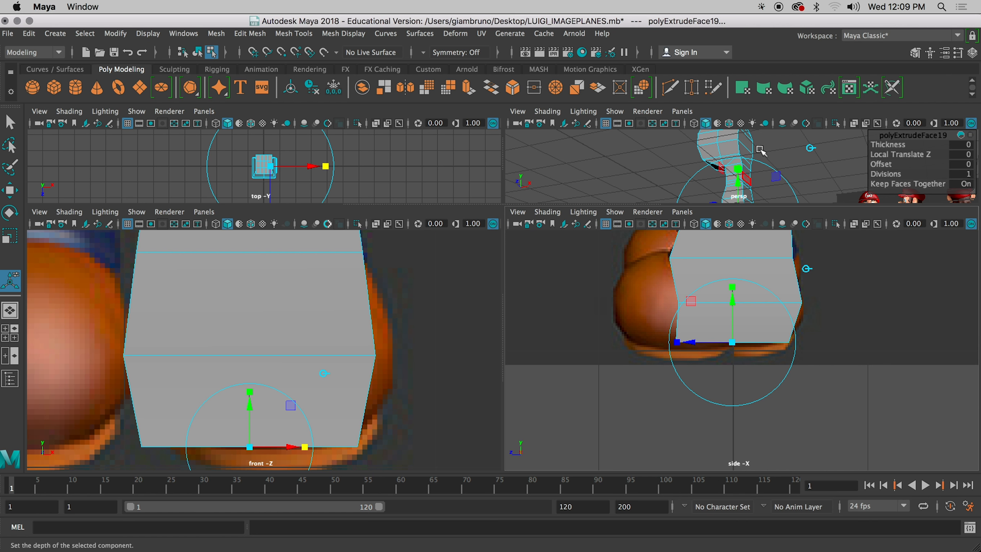
middle_click_drag(630, 164, 563, 146, "alt")
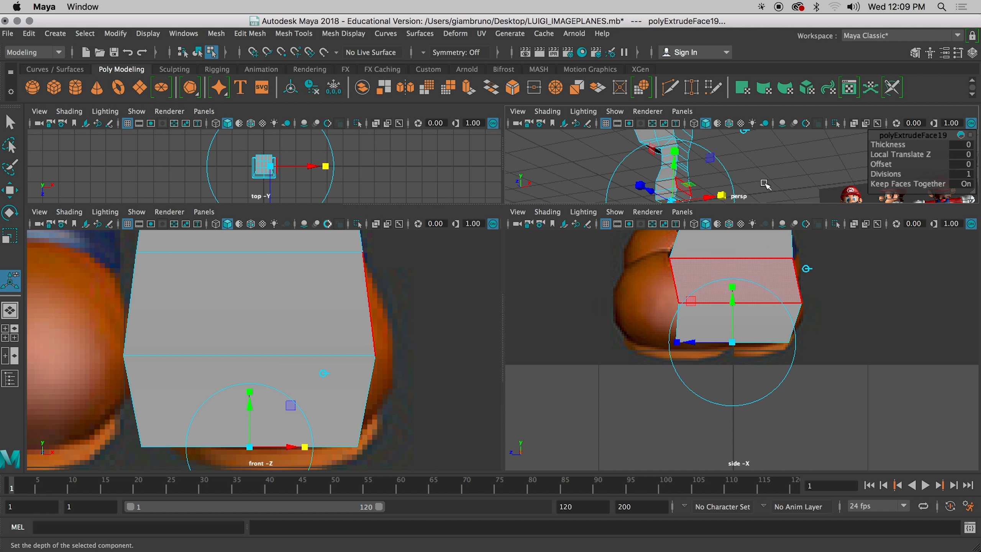
left_click(777, 173)
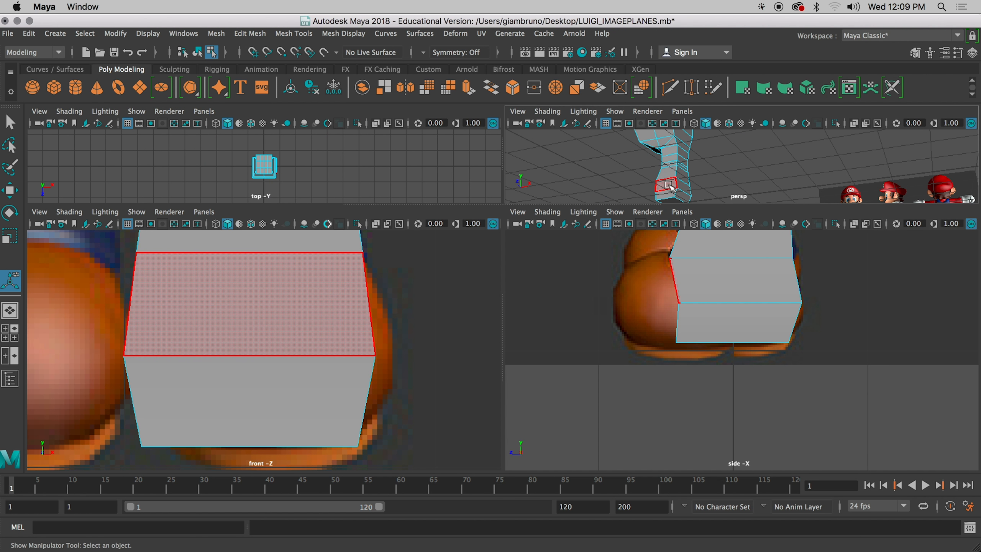
left_click(669, 198)
left_click(670, 197, "shift")
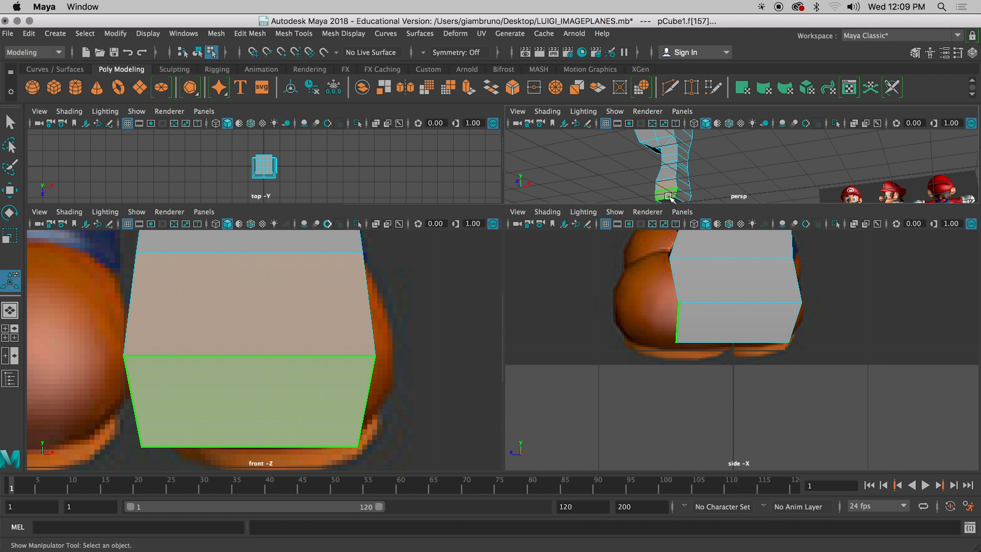
key("ctrl+e")
middle_click_drag(263, 340, 263, 383, "alt")
key("ctrl+z")
key("ctrl+z")
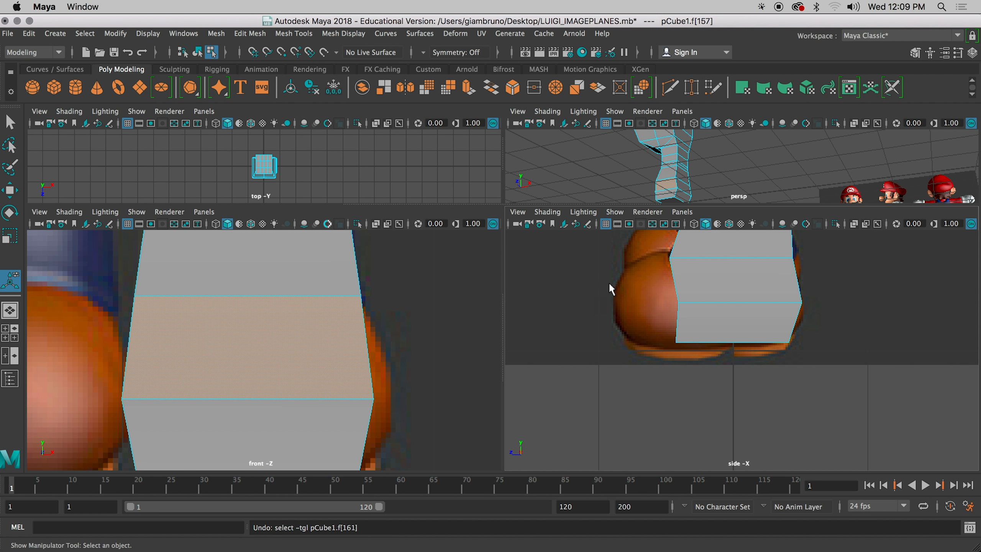
Add the lower front face to the selection and extrude both faces forward in world Z to start the toe.
left_click(321, 440, "shift")
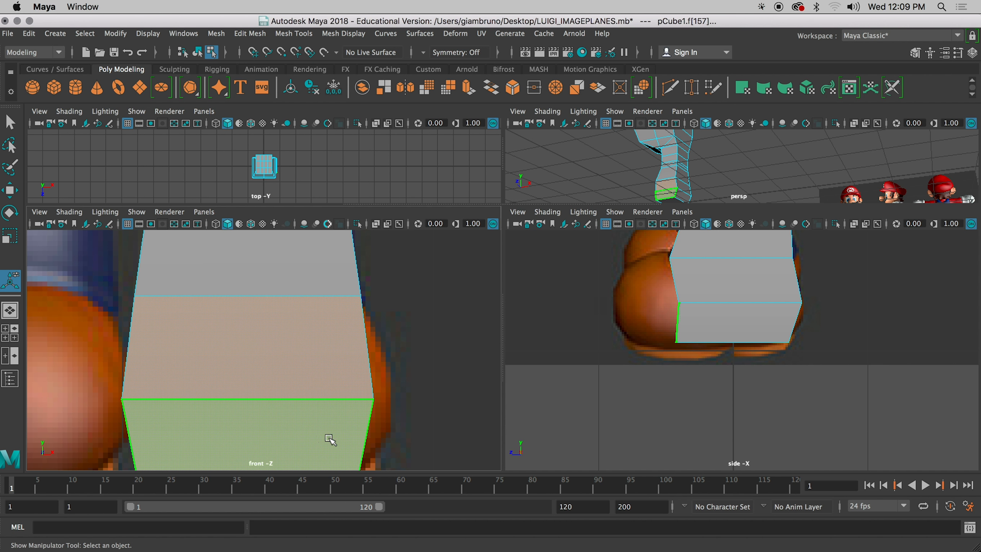
key("ctrl+e")
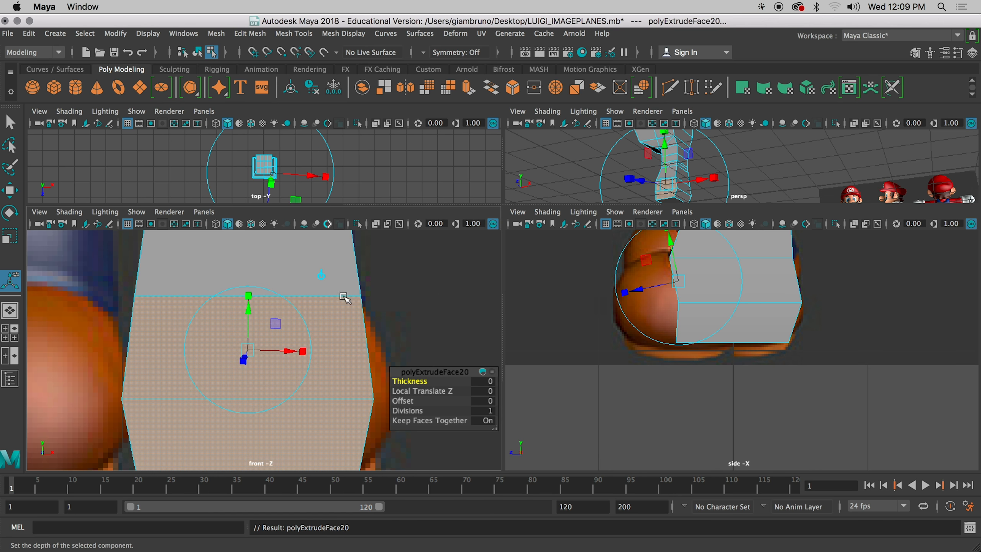
left_click_drag(631, 312, 592, 302)
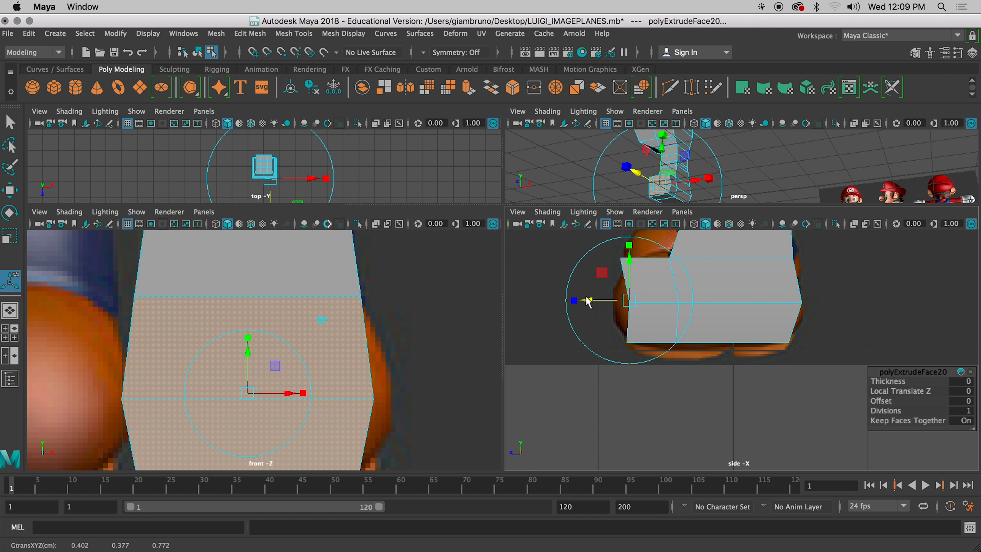
Pull the horizontal edge across the middle of the toe's front forward along Z to round the toe.
scroll(766, 157, "up", 3)
middle_click_drag(766, 157, 768, 158, "alt")
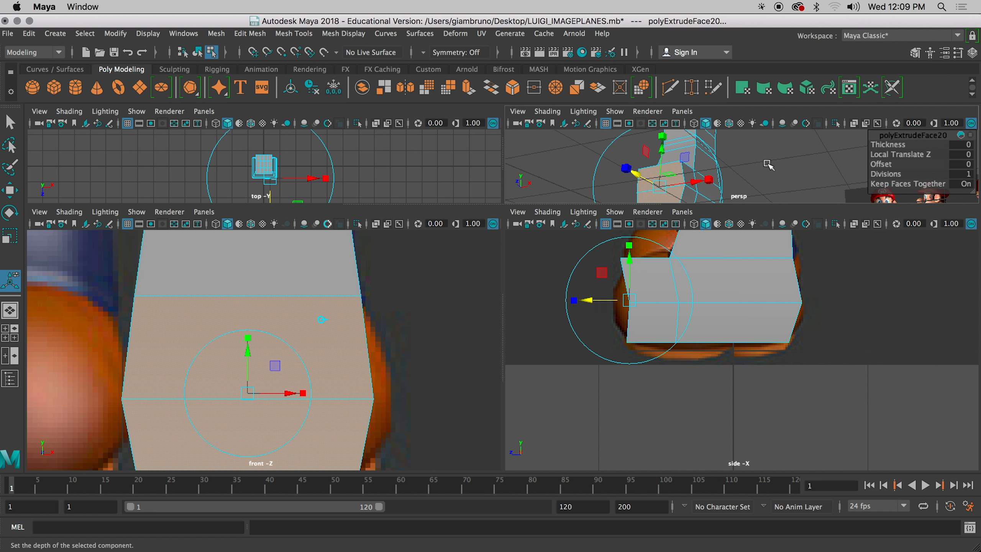
right_click_drag(768, 158, 770, 134)
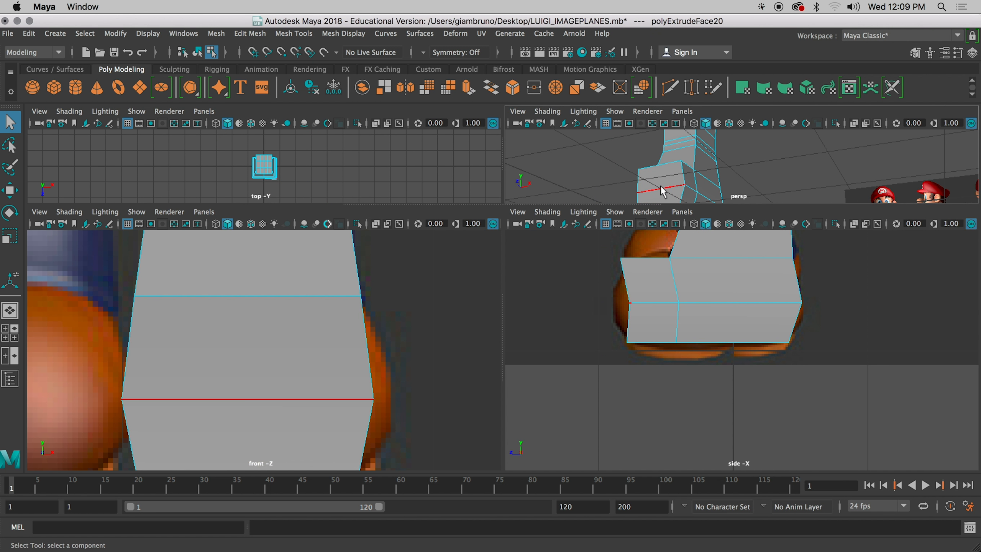
left_click(663, 191)
key("w")
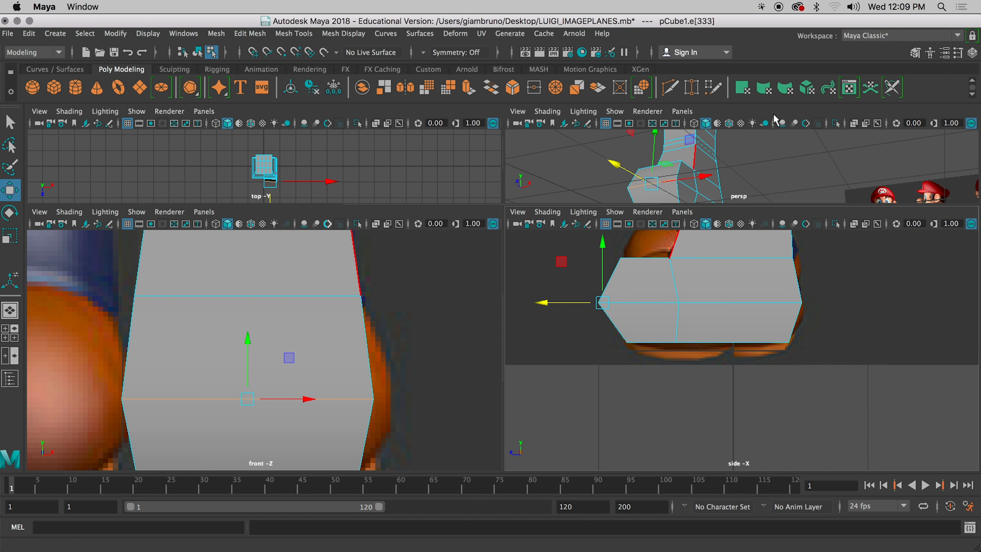
Lower the toe's top front edge slightly and pull it back along Z.
left_click(643, 166)
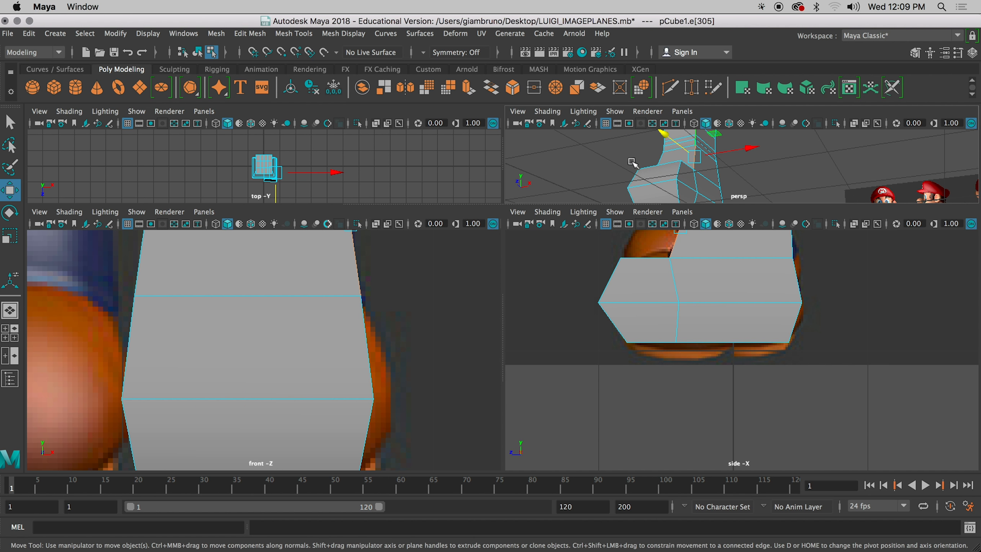
left_click(646, 168)
left_click_drag(661, 140, 661, 143)
left_click_drag(628, 144, 633, 150)
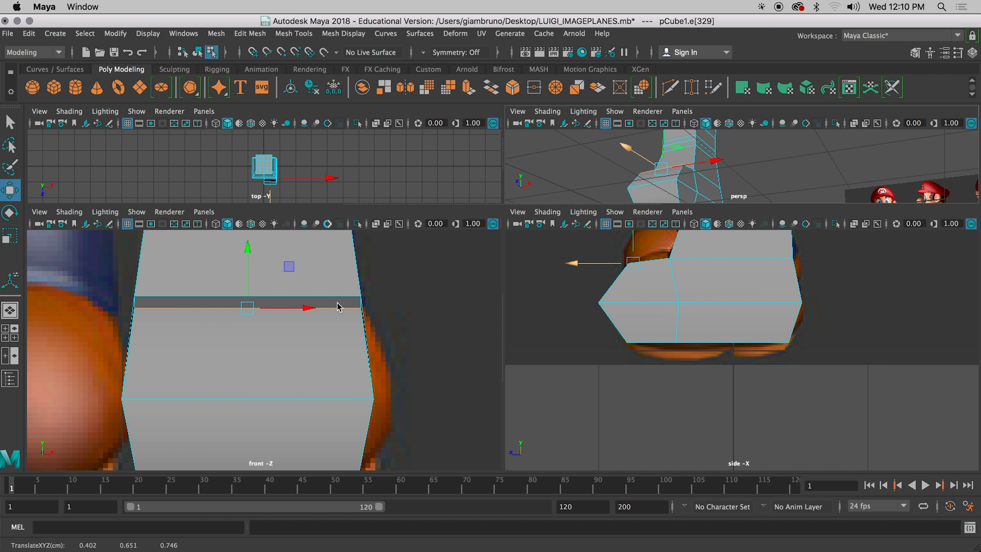
Narrow the toe's top front edge and its middle front edge along X.
key("r")
left_click_drag(306, 309, 284, 309)
left_click(254, 399)
left_click_drag(300, 400, 292, 398)
Turn on smooth mesh preview for the body and inspect the leg and shoe in a full-size perspective view.
scroll(649, 297, "down", 5)
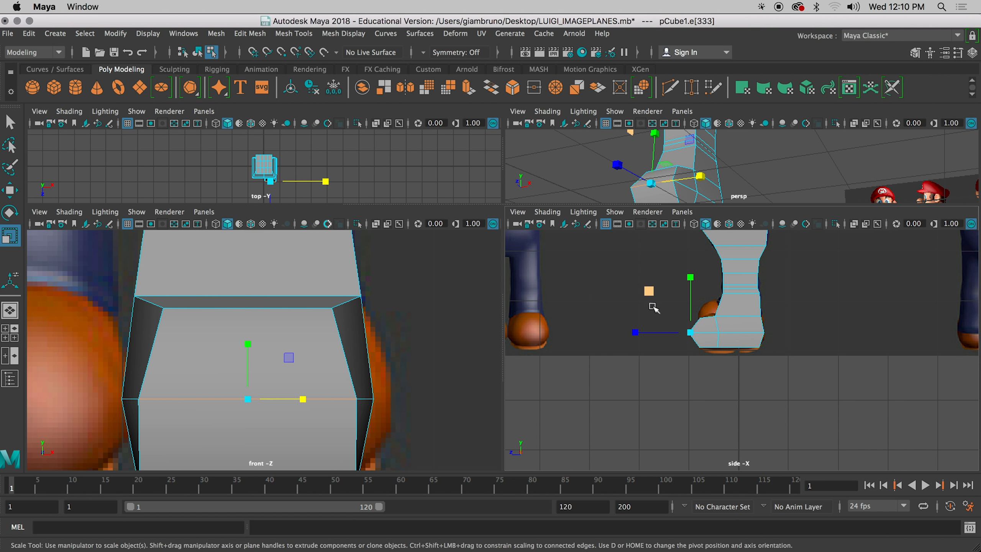
left_click(757, 141)
key("space")
scroll(666, 244, "down", 4)
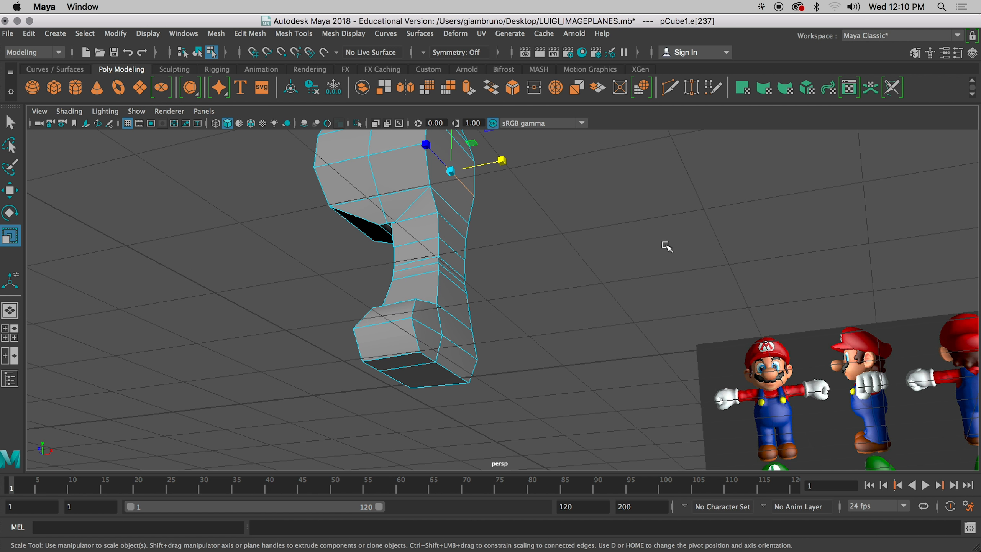
mouse_move(555, 288)
left_mouse_down("alt")
mouse_move(653, 291)
mouse_move(481, 306)
mouse_move(511, 291)
mouse_move(559, 307)
left_mouse_up("alt")
key("3")
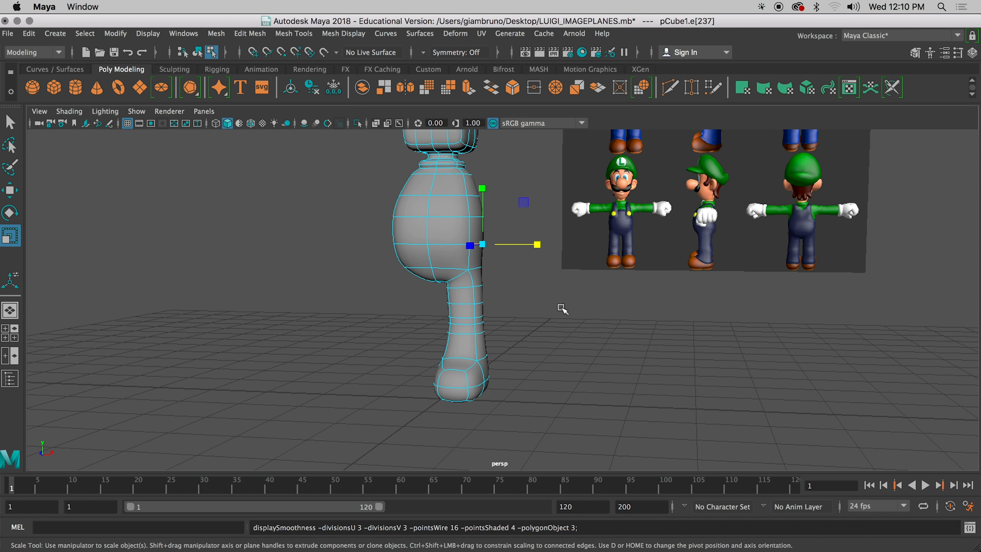
left_click(596, 335)
left_click_drag(596, 335, 629, 384, "alt")
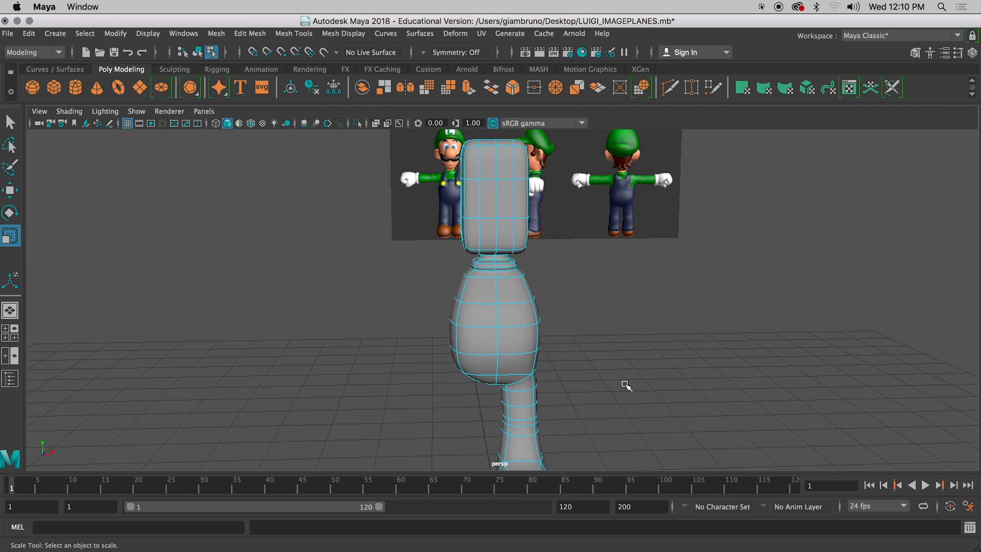
Create a new polygon cube and raise it along Y from the grid to the height of the body's head block.
left_click(46, 37)
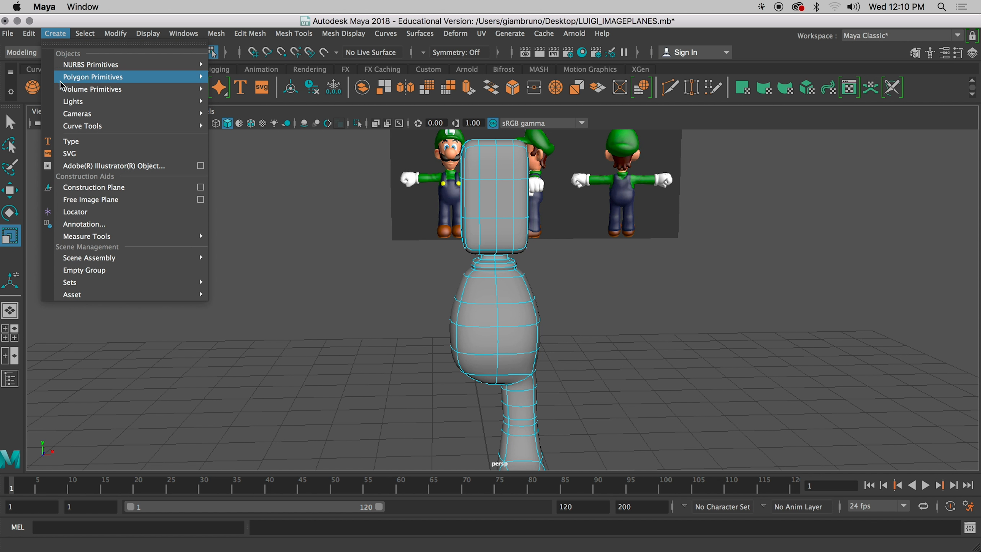
mouse_move(79, 81)
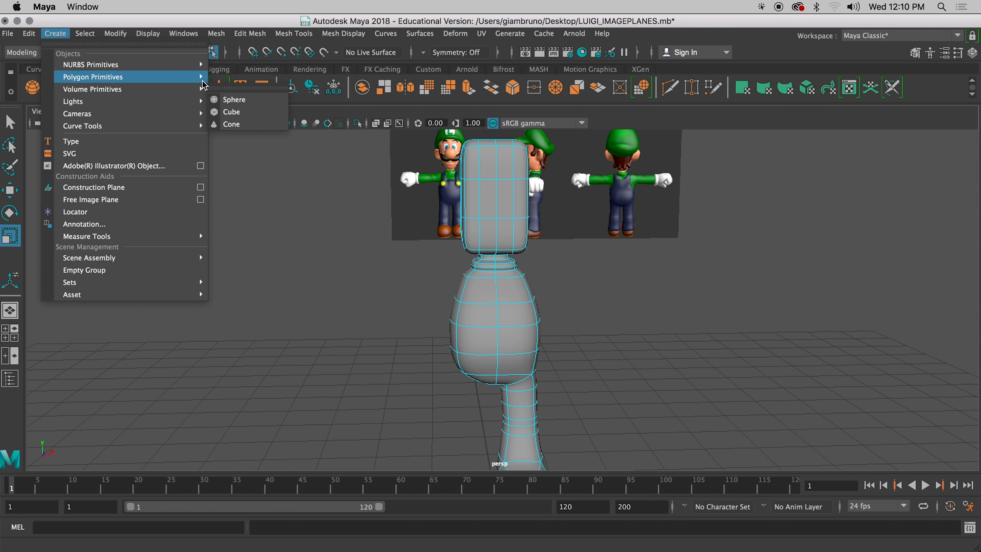
left_click(256, 100)
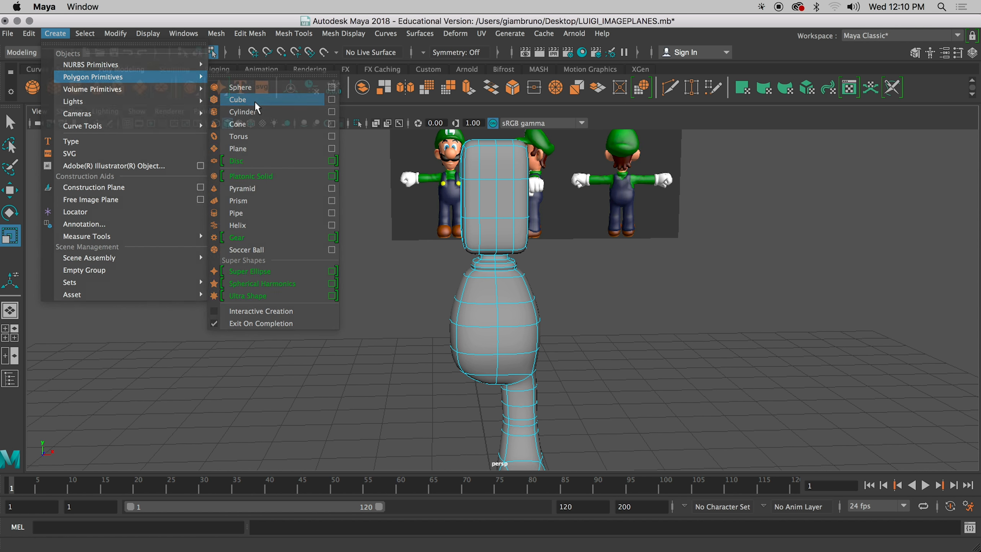
key("w")
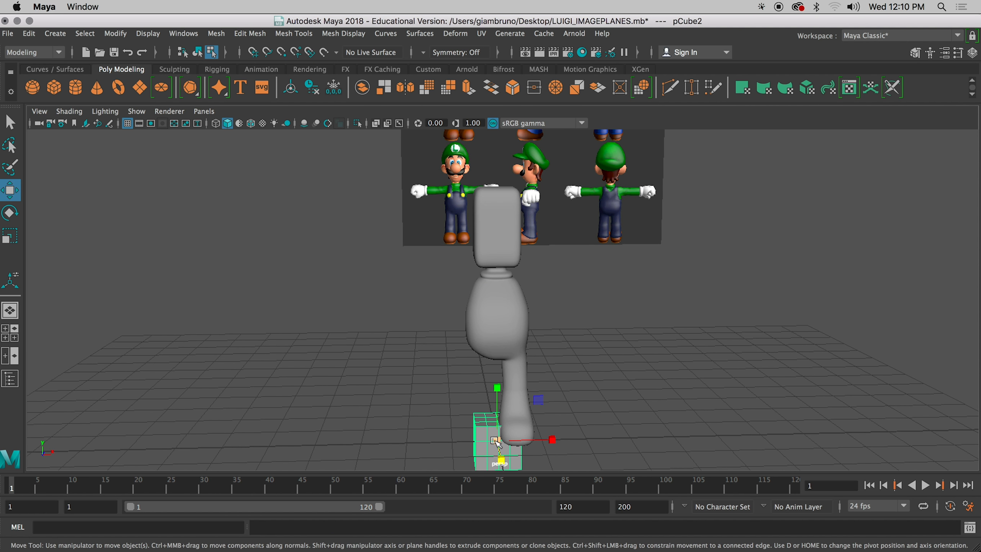
left_click_drag(495, 387, 502, 216)
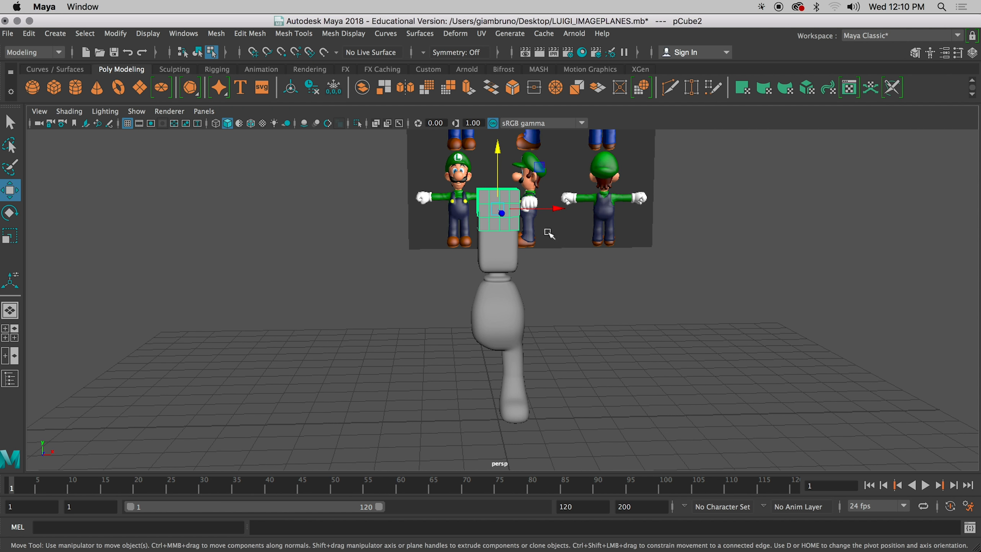
Raise the new cube along Y to about 11.08, level with Mario's head in the side reference view.
scroll(502, 217, "down", 2)
scroll(567, 231, "down", 1)
scroll(567, 231, "down", 3)
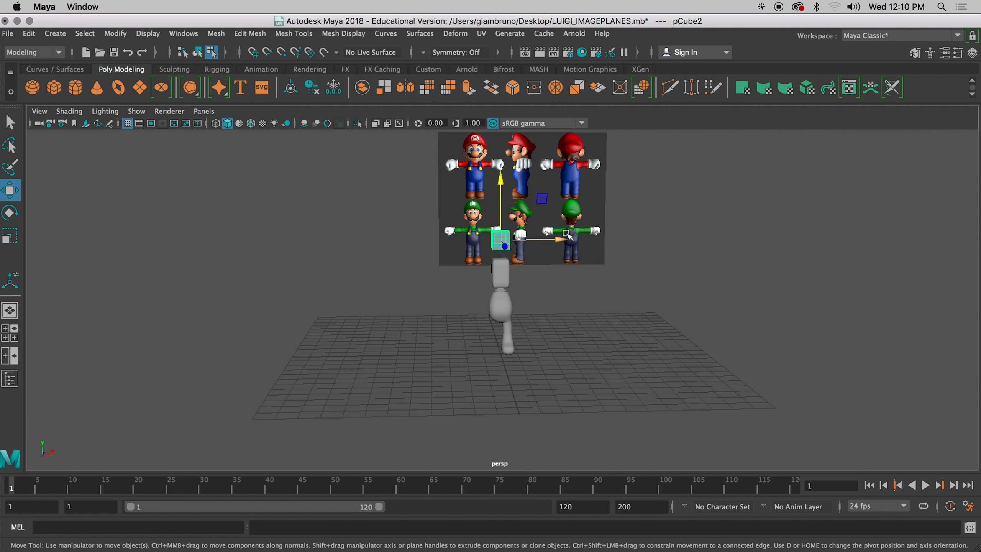
key("space")
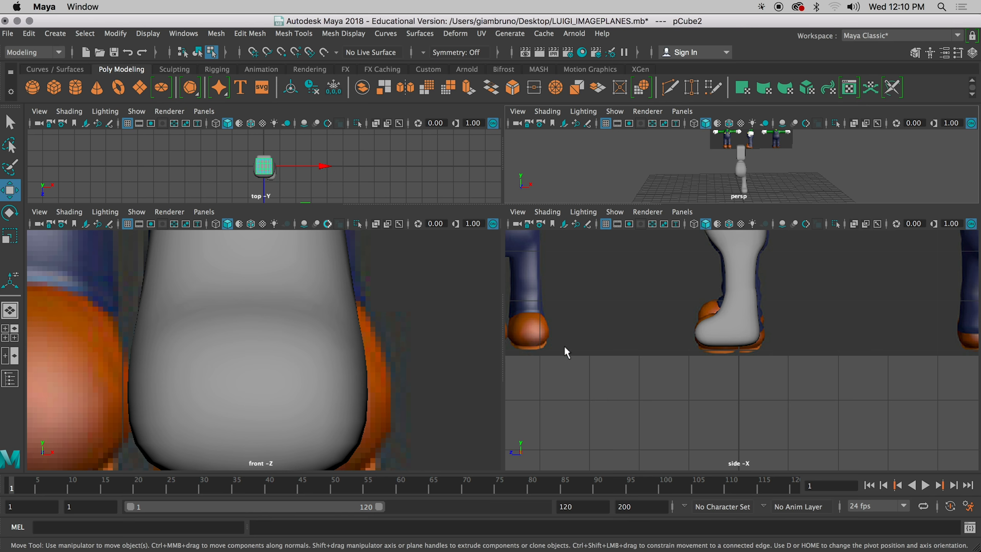
scroll(564, 345, "down", 5)
middle_click_drag(661, 411, 657, 488, "alt")
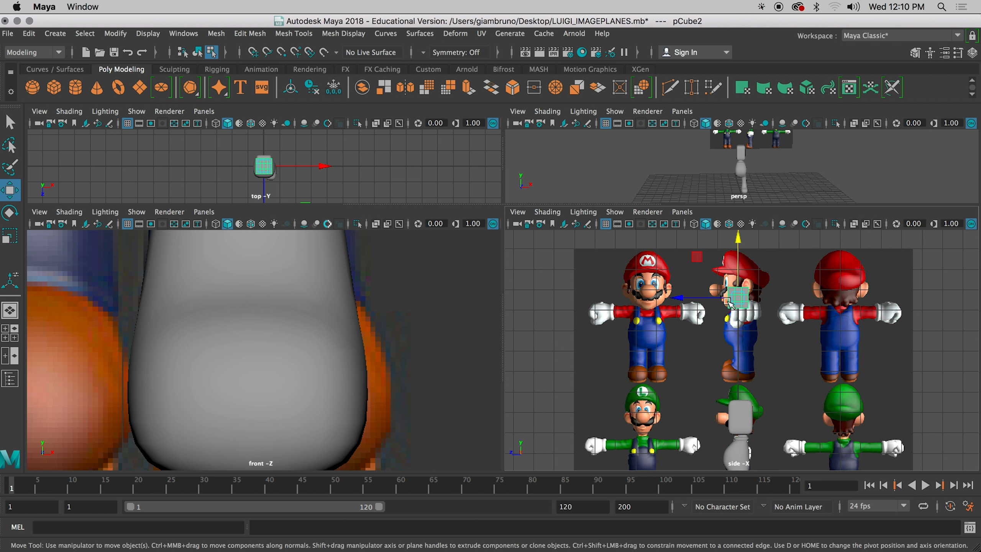
left_click_drag(740, 249, 739, 233)
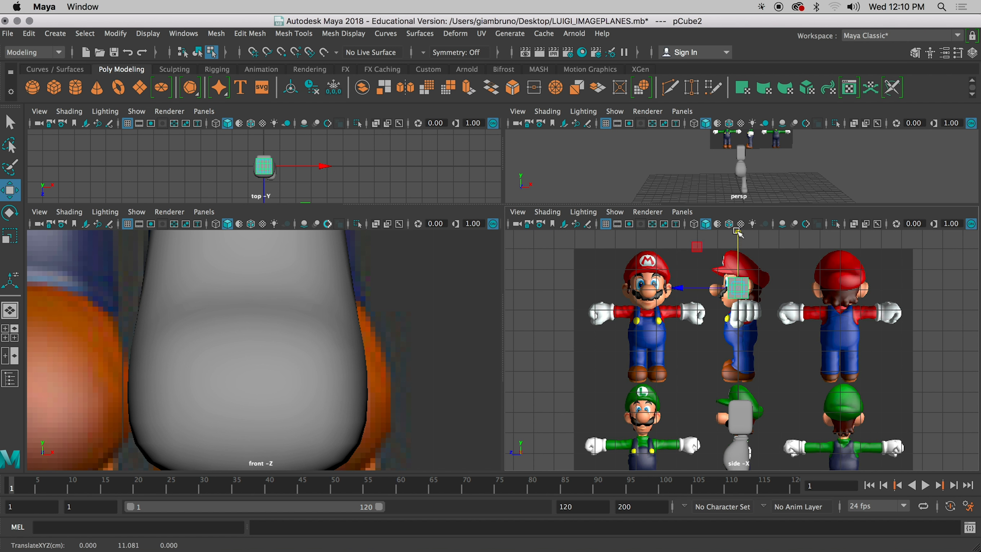
Scale the new cube up uniformly towards the size of Mario's head in the front reference view.
key("r")
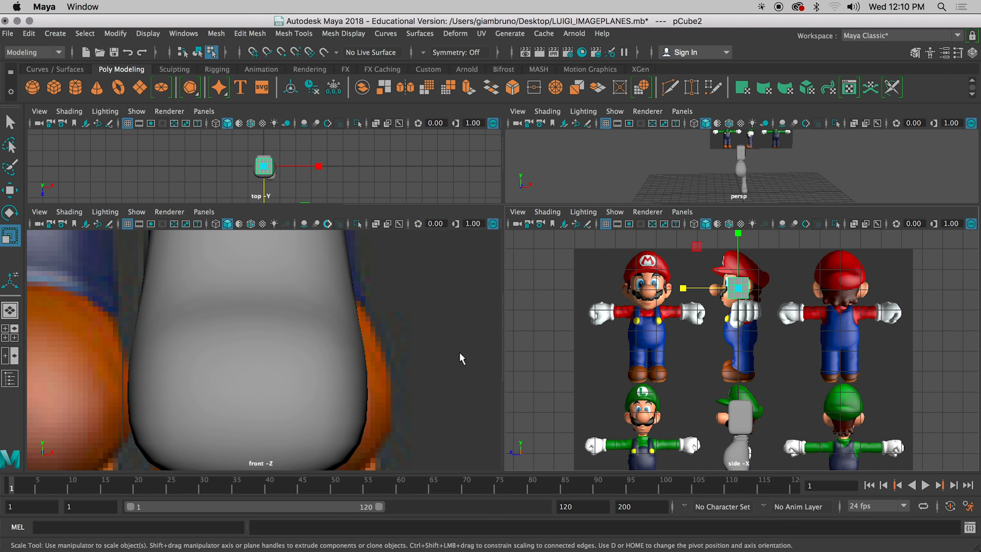
scroll(445, 354, "down", 6)
scroll(304, 326, "up", 10)
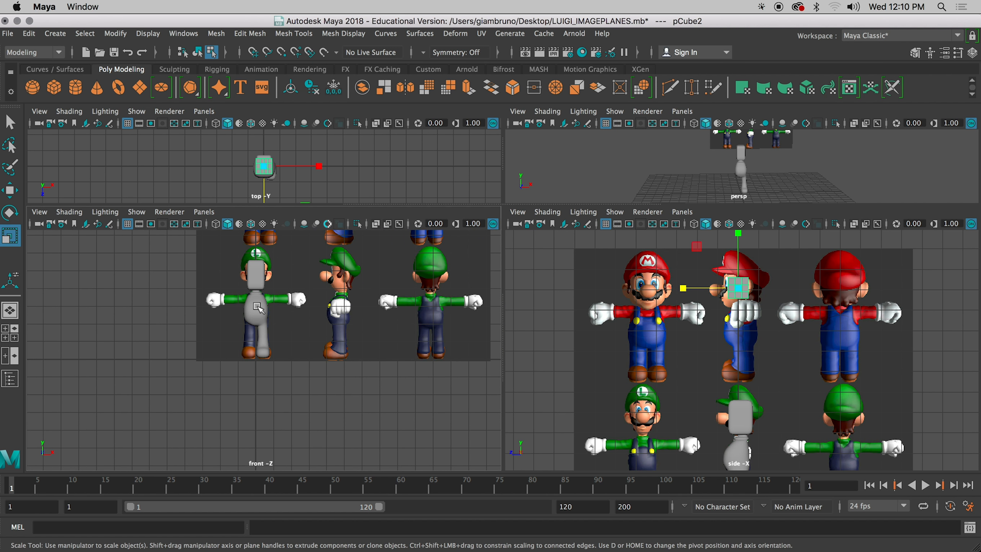
middle_click_drag(283, 330, 350, 362, "alt")
middle_click_drag(350, 320, 347, 379, "alt")
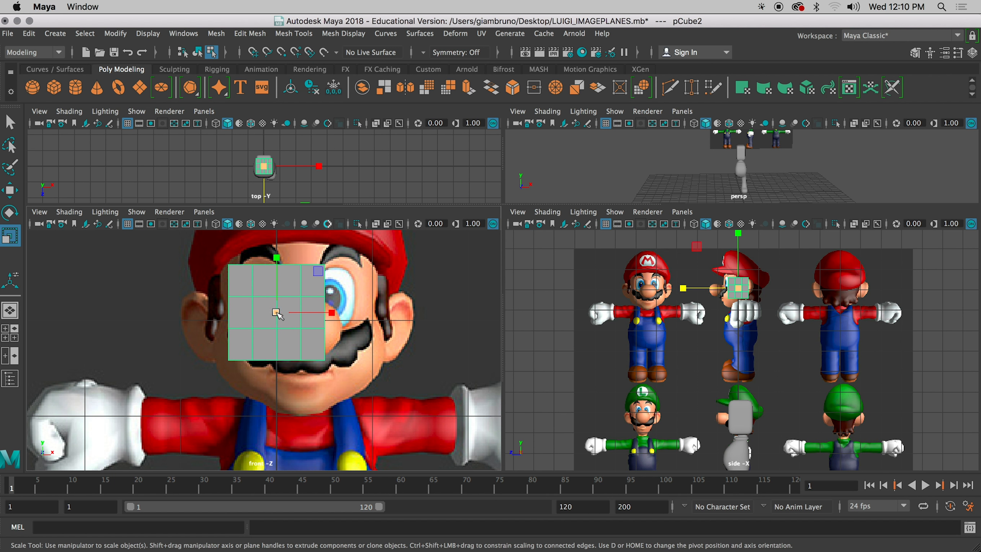
left_click_drag(277, 313, 355, 314)
scroll(619, 267, "up", 3)
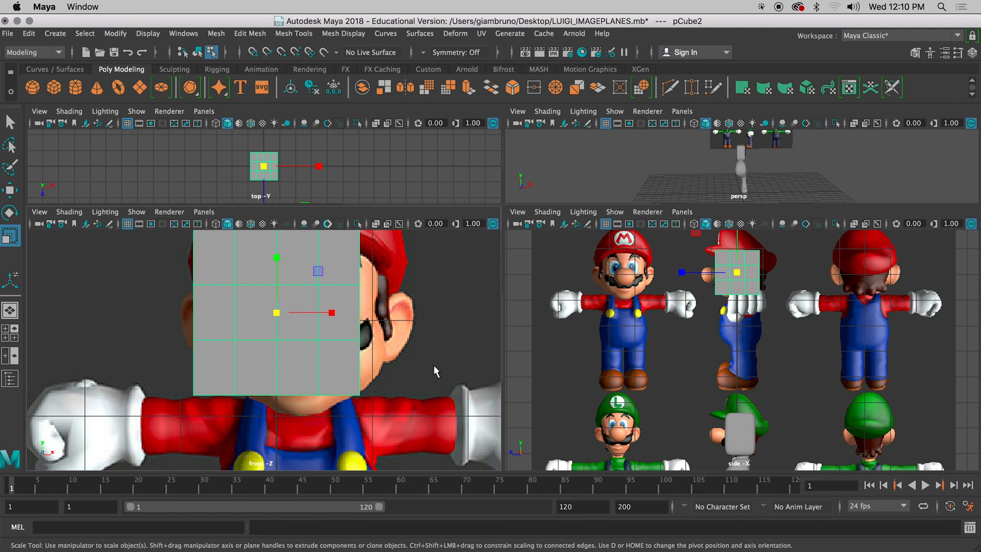
Move the cube over Mario's face to about X 0.29 and Y 10.95, and shrink it slightly along Y.
key("w")
left_click_drag(335, 313, 363, 314)
left_click_drag(304, 255, 308, 267)
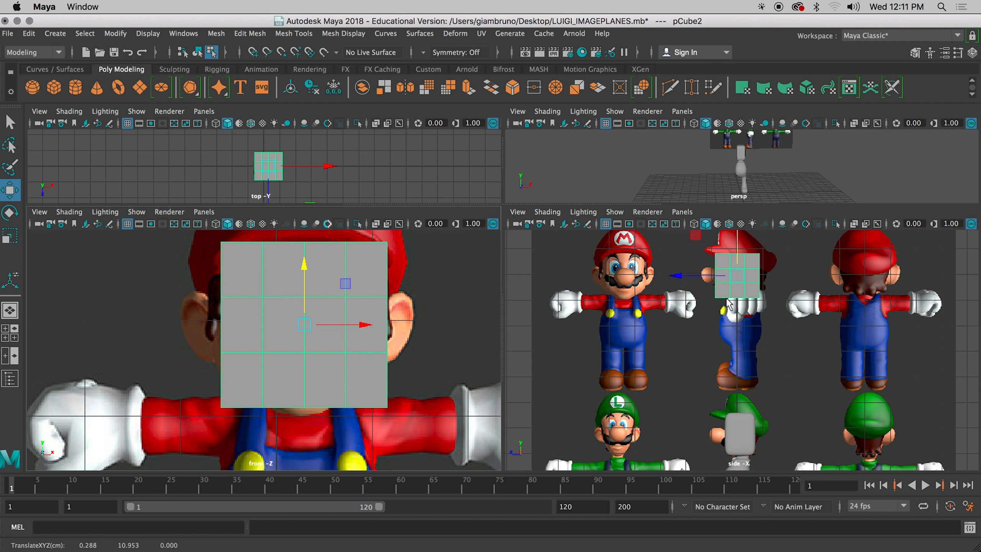
key("r")
middle_click_drag(748, 347, 723, 405, "alt")
left_click_drag(710, 292, 710, 297)
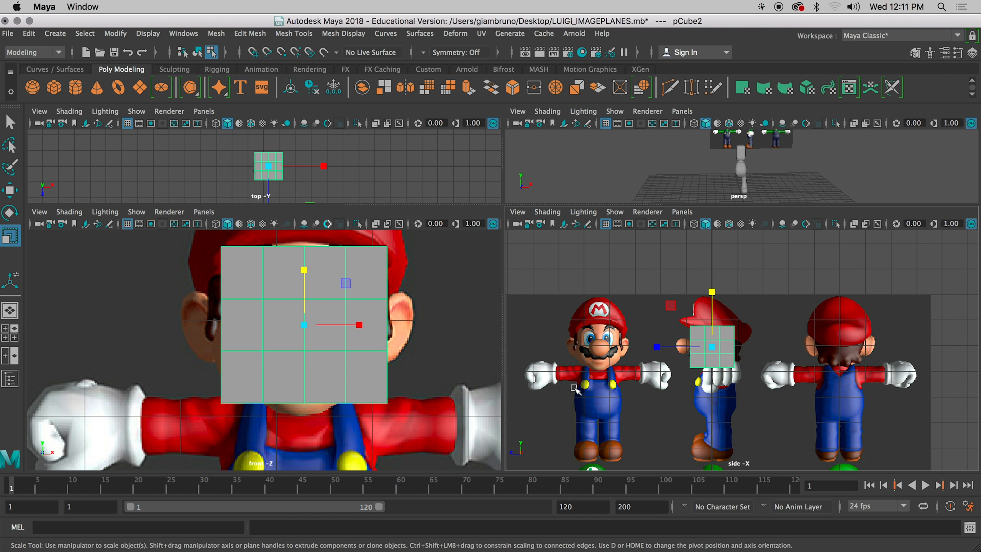
Select the horizontal edge along the middle of the shoe's side and turn off smooth mesh preview for the body.
middle_click_drag(618, 390, 626, 201, "alt")
middle_click_drag(628, 340, 612, 245, "alt")
right_click_drag(618, 270, 710, 385, "alt")
scroll(606, 393, "up", 3)
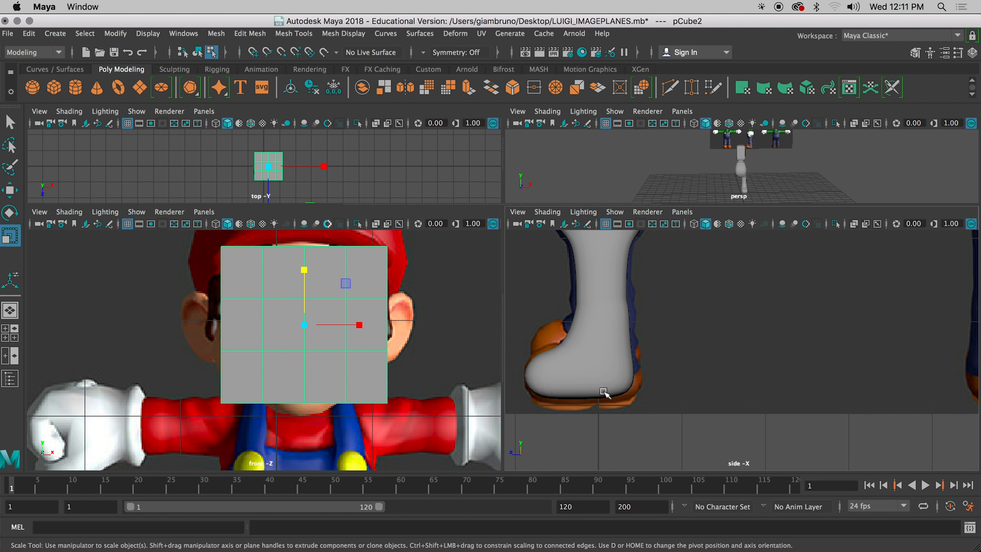
scroll(611, 397, "up", 3)
left_click(573, 384)
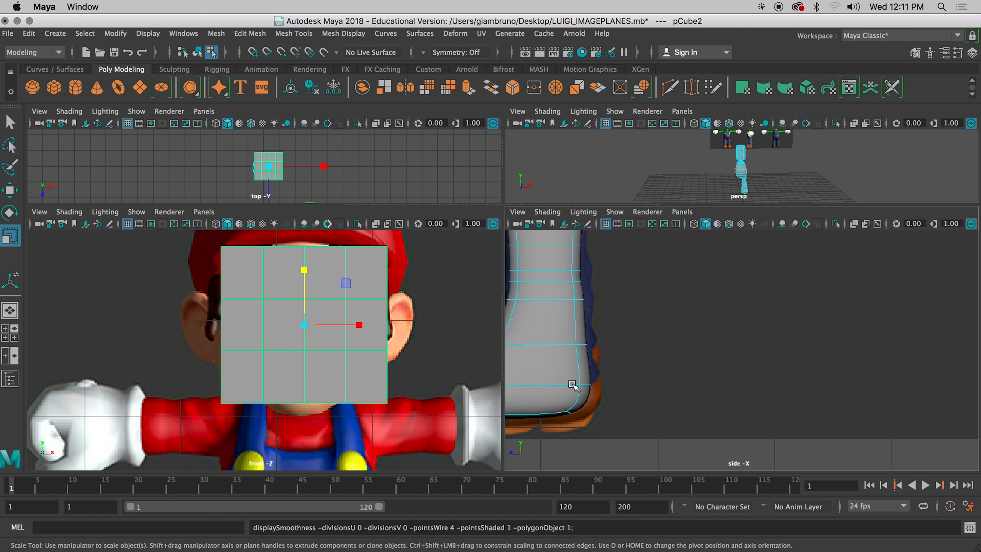
middle_click_drag(576, 390, 673, 372, "alt")
left_click(740, 365)
key("1")
Select the horizontal edge across the middle of the toe's front in the front view and clear the selection.
scroll(301, 409, "down", 6)
middle_click_drag(300, 408, 300, 237, "alt")
middle_click_drag(335, 408, 310, 310, "alt")
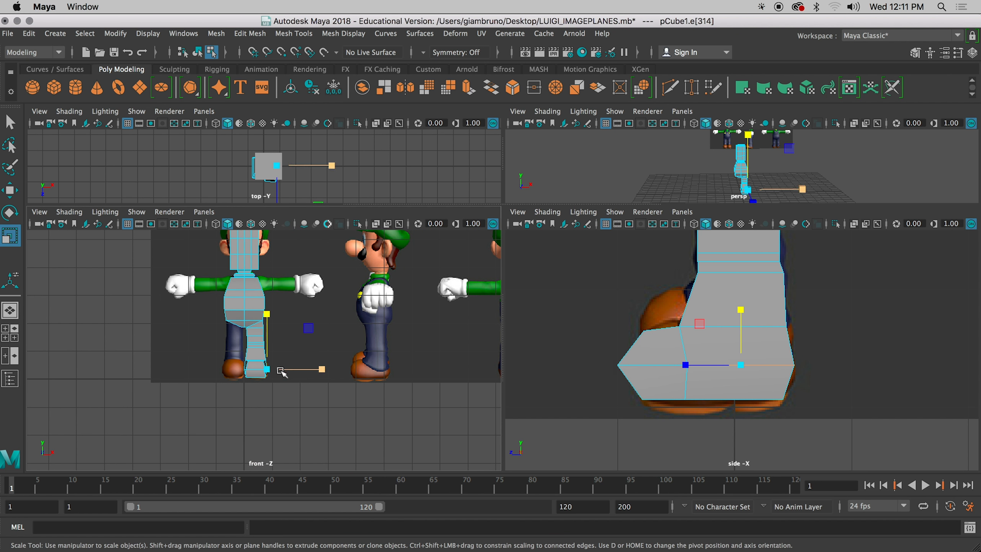
scroll(281, 373, "up", 10)
middle_click_drag(291, 384, 317, 296, "alt")
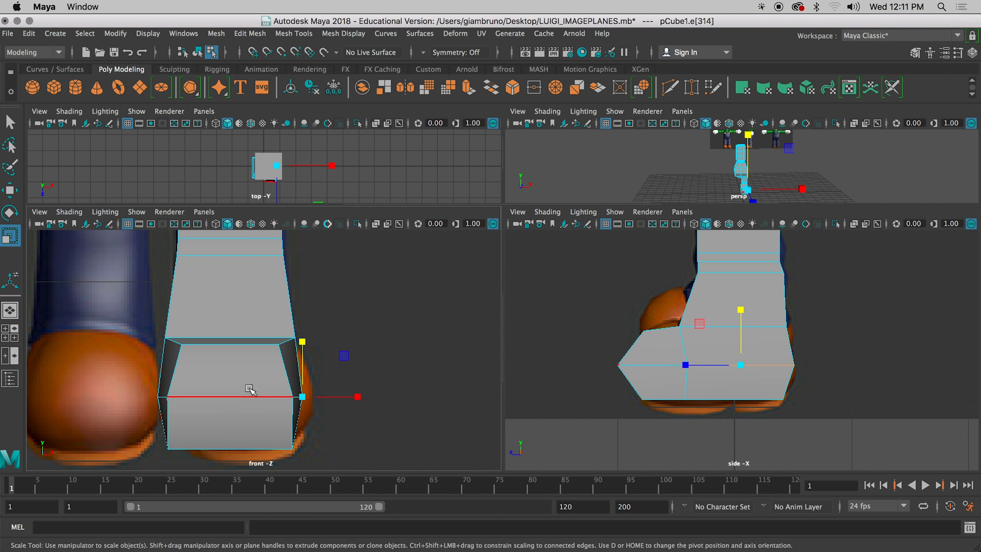
left_click(241, 397)
left_click(423, 315)
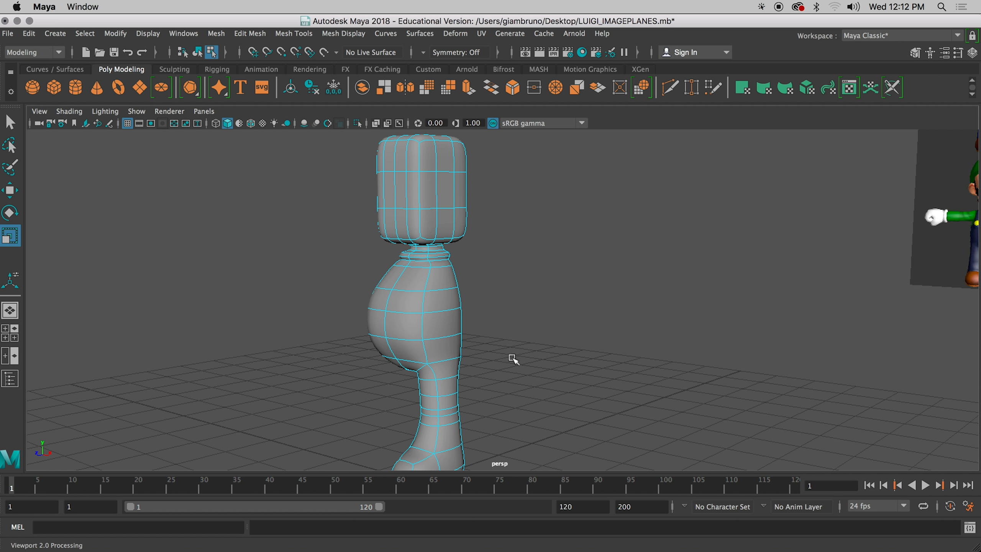
Inspect the body, leg and shoe from several angles in perspective, comparing the smooth mesh preview with the unsmoothed mesh.
left_click_drag(513, 357, 546, 331, "alt")
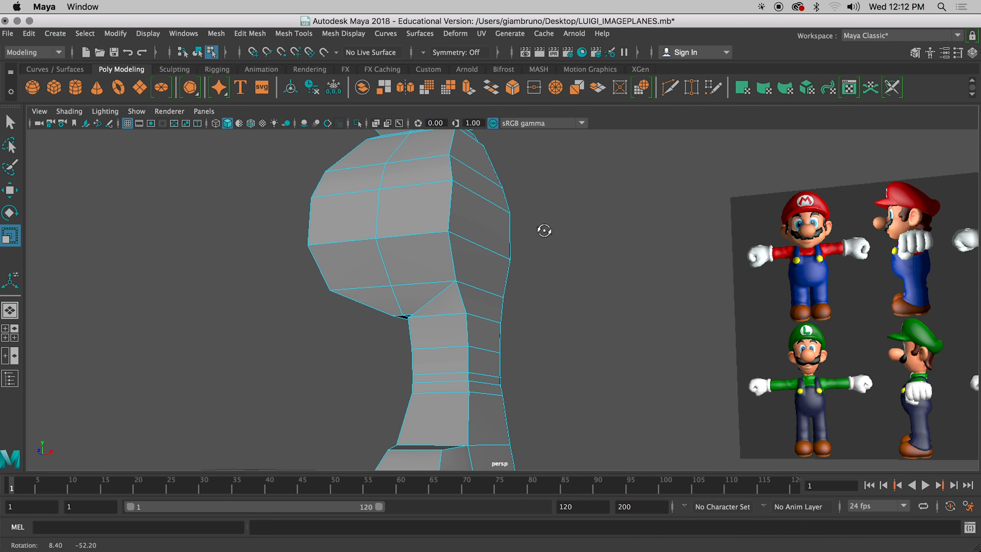
scroll(544, 230, "up", 3)
key("3")
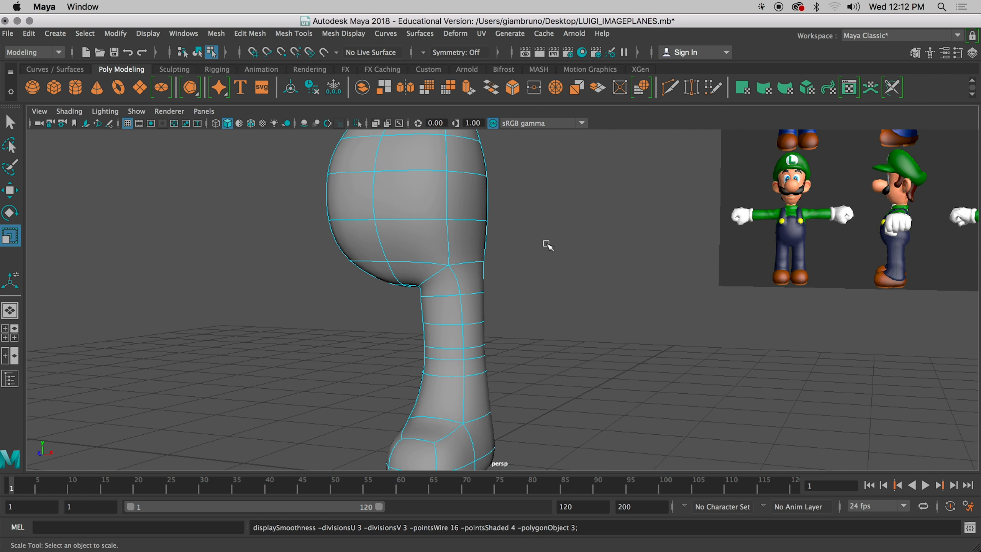
left_click_drag(547, 244, 541, 417, "alt")
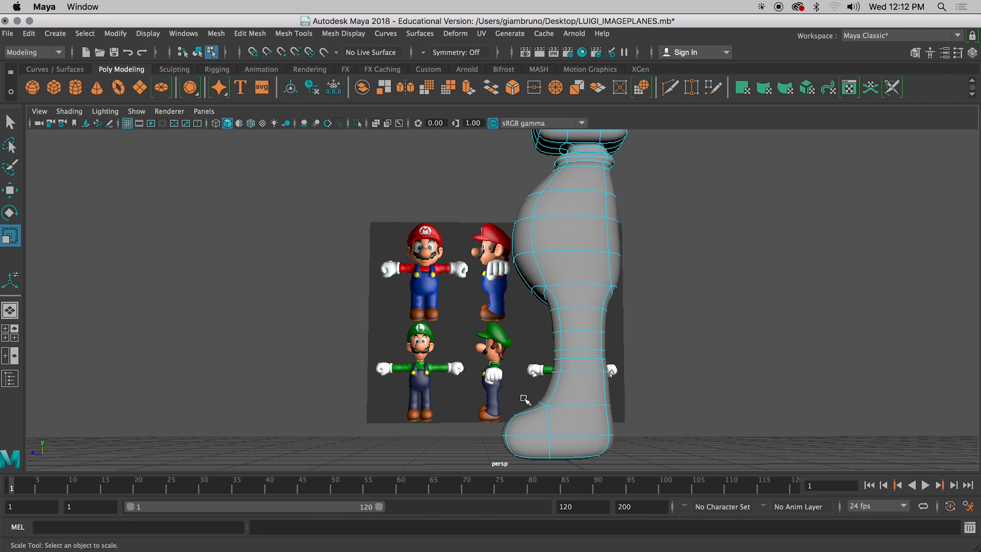
key("1")
left_click_drag(483, 375, 584, 388, "alt")
scroll(583, 388, "down", 2)
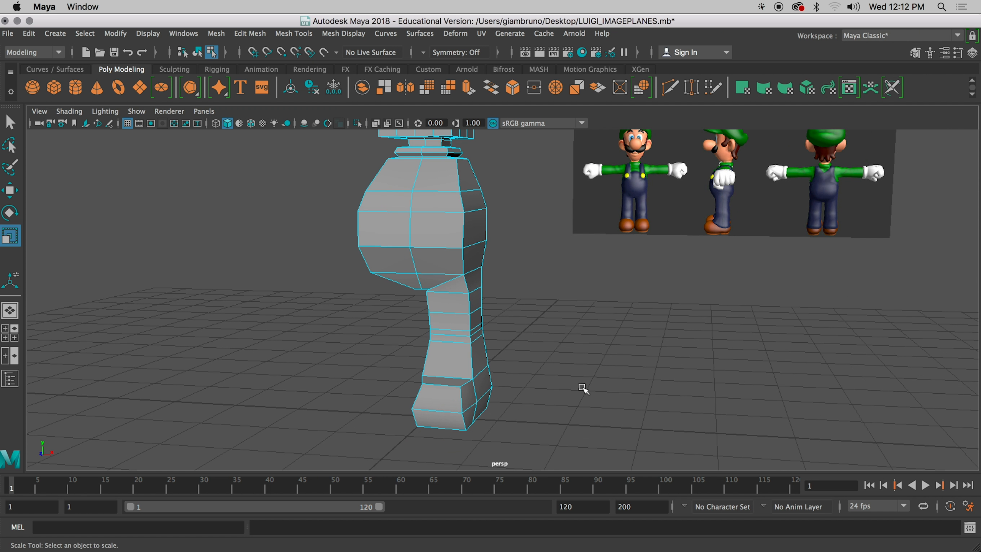